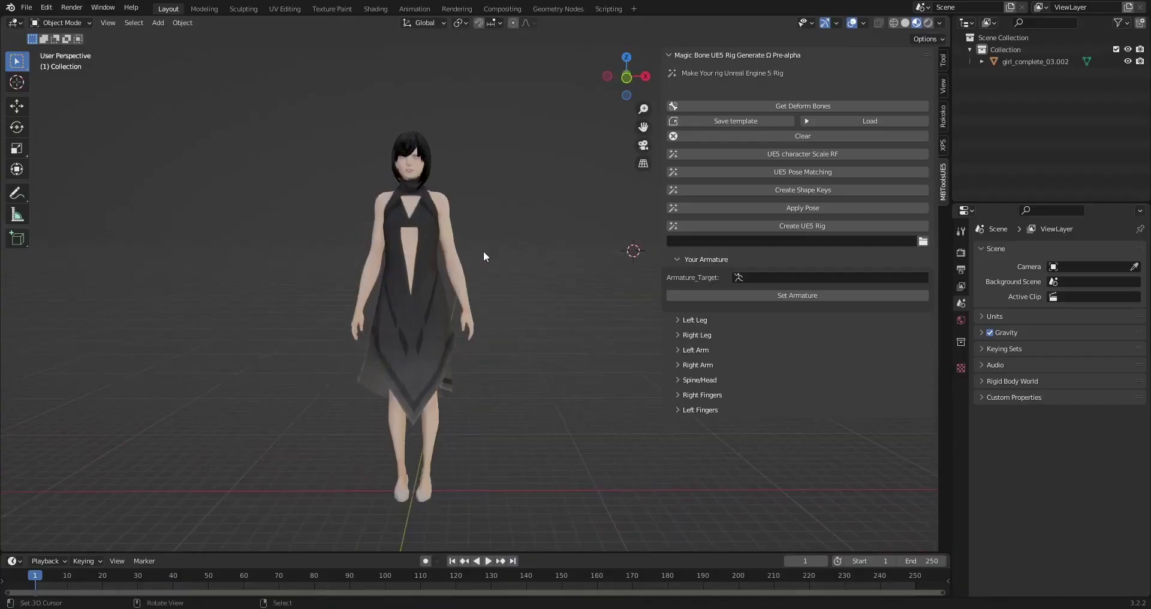
Step: Examine the dressed female character mesh from the front and from slightly rotated angles
middle_click_drag(520, 280, 600, 243)
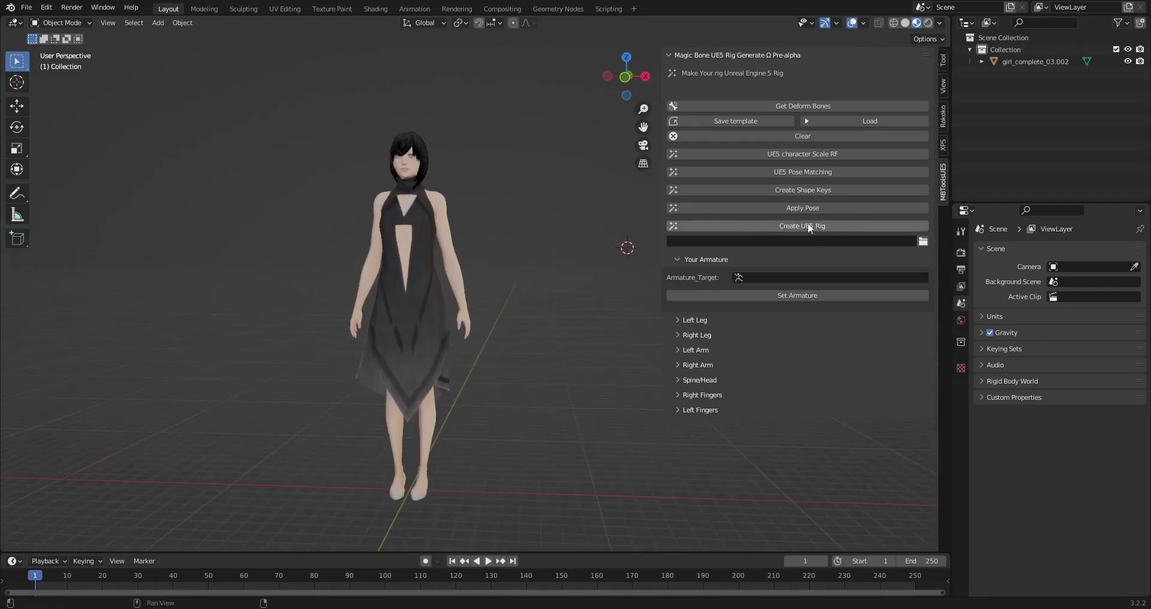
middle_click_drag(623, 254, 547, 265)
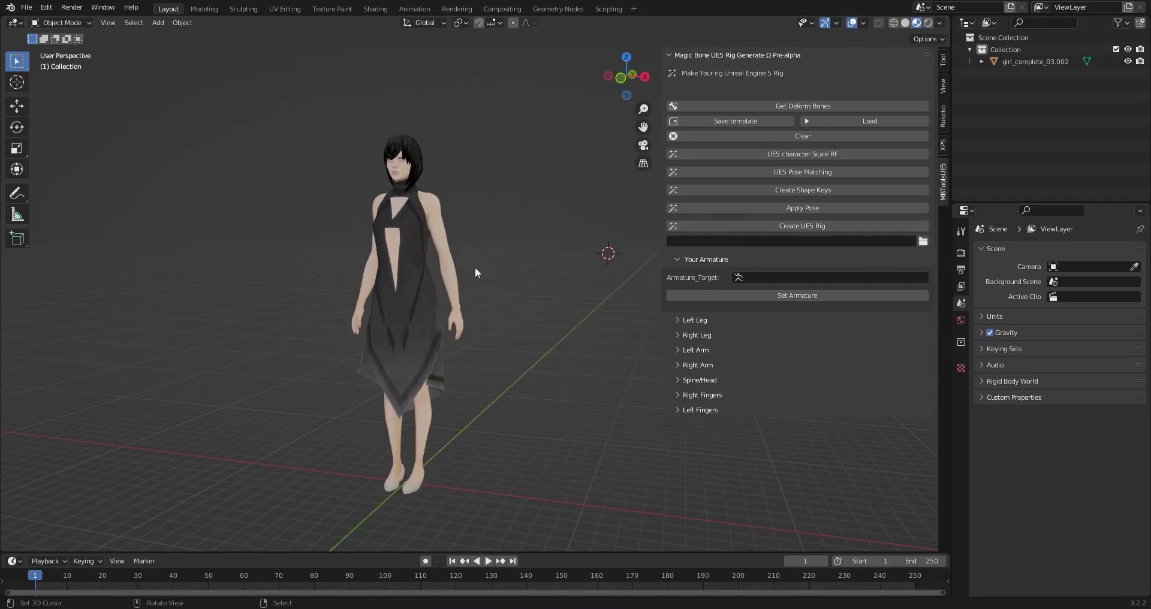
middle_click_drag(424, 241, 475, 305)
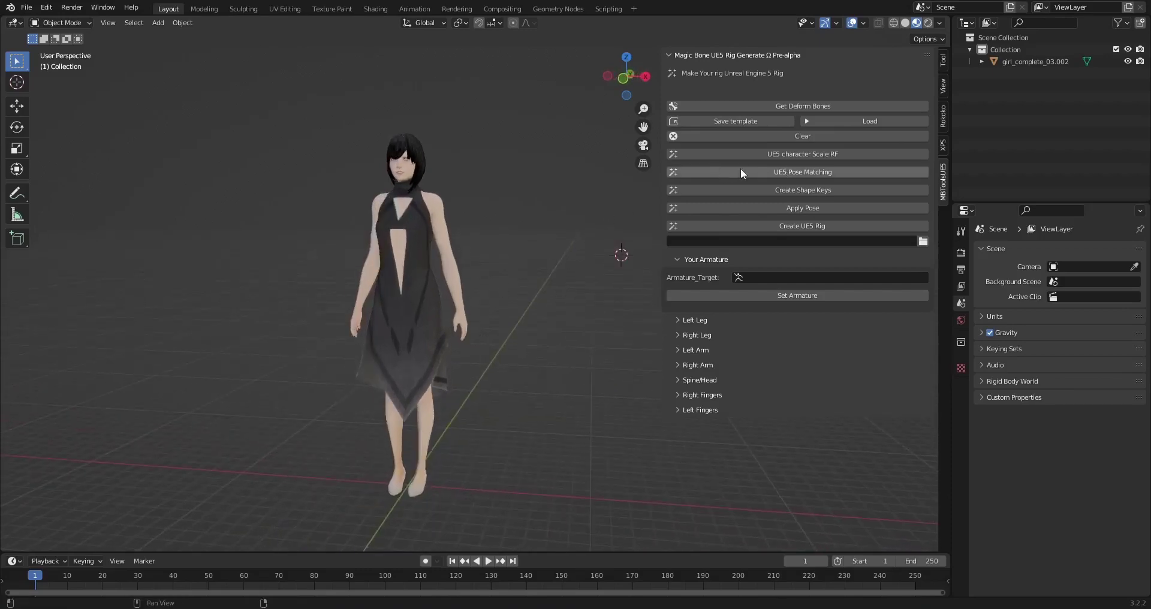
middle_click_drag(556, 209, 642, 179)
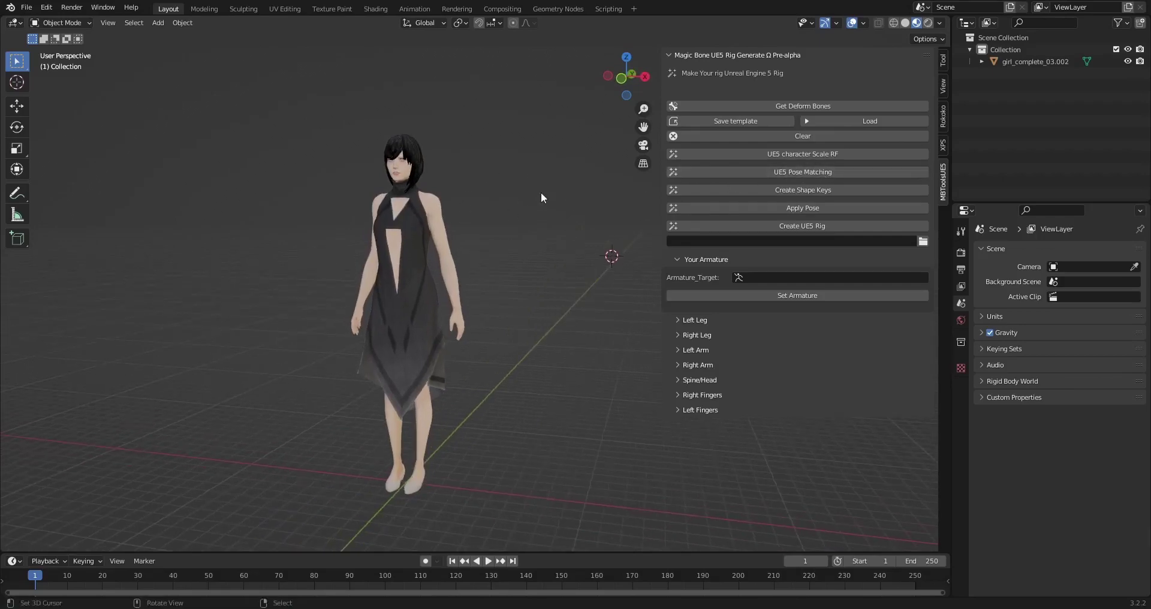
middle_click_drag(549, 217, 514, 225)
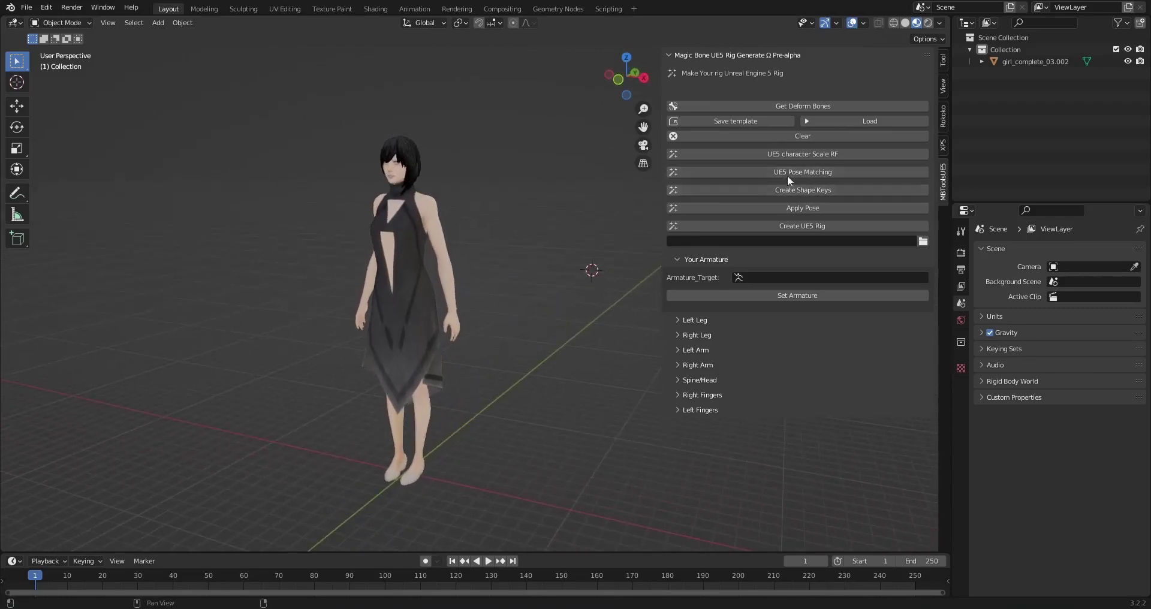
middle_click_drag(656, 191, 448, 221)
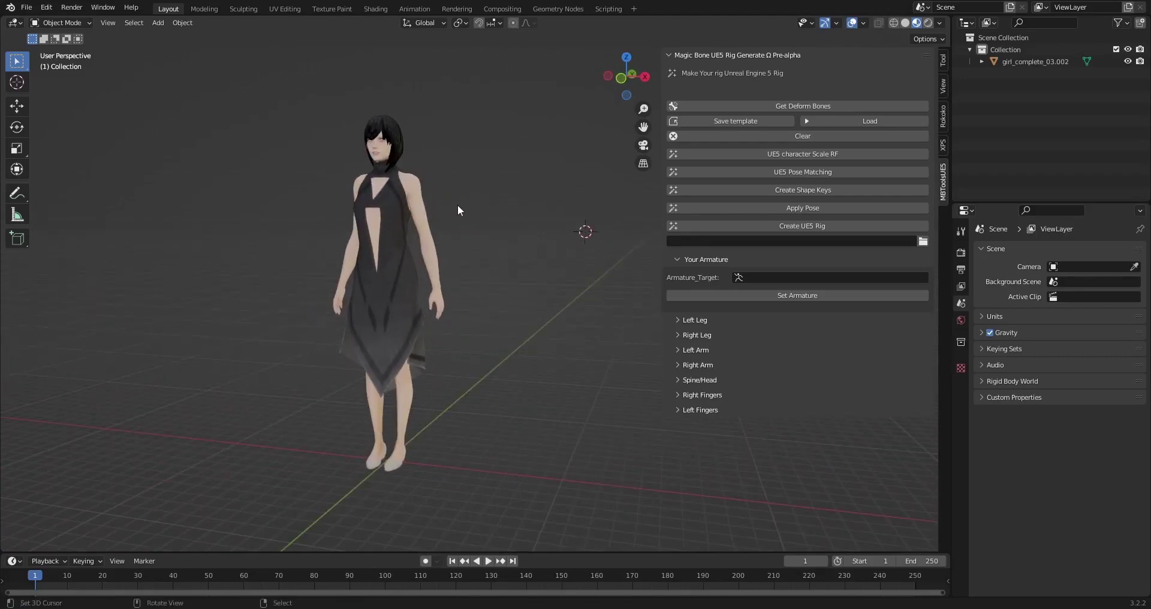
middle_click_drag(458, 205, 497, 209)
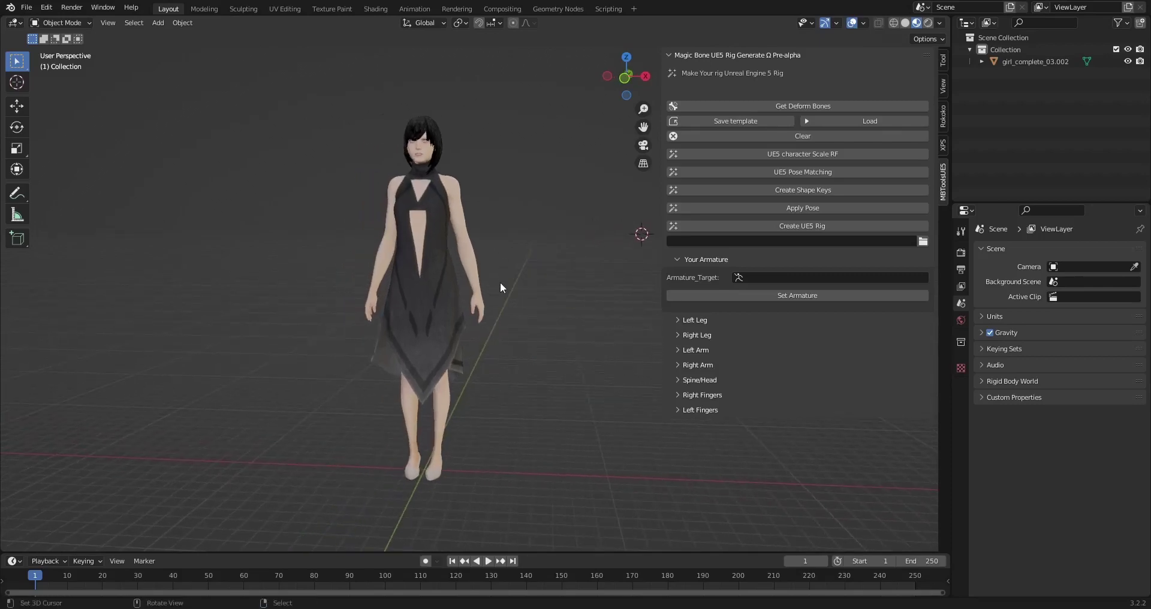
middle_click_drag(489, 292, 511, 322)
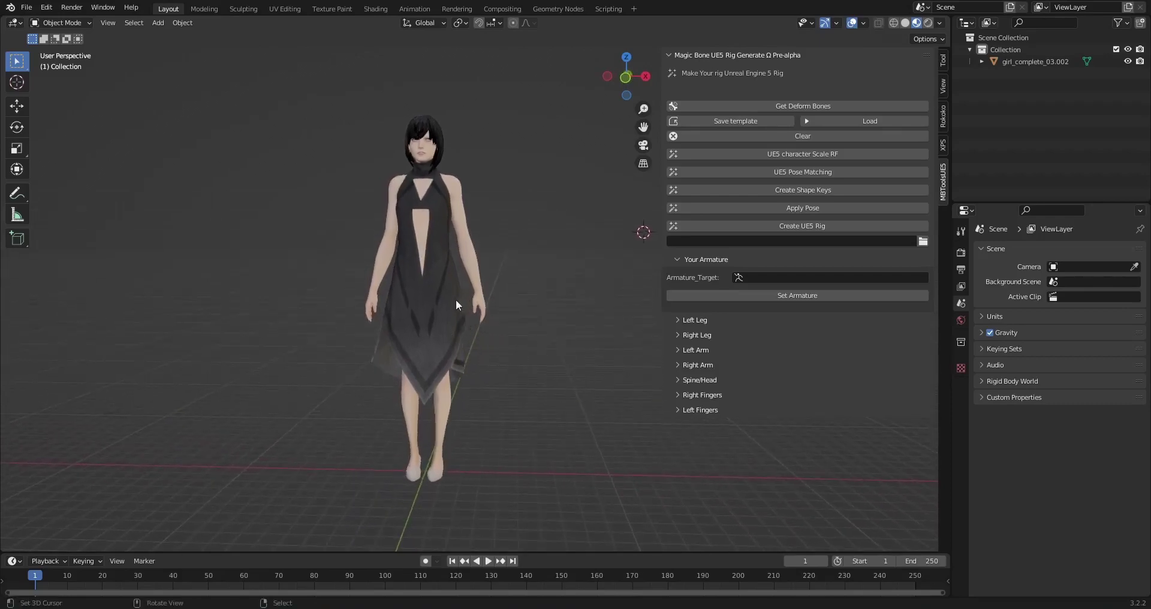
middle_click_drag(451, 82, 509, 240)
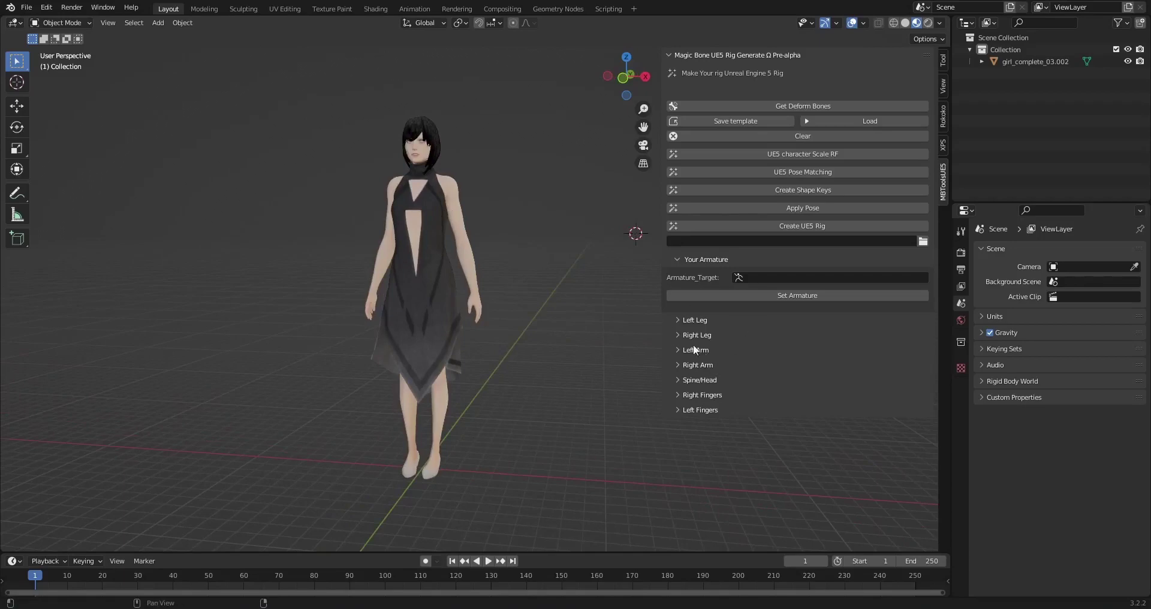
middle_click_drag(556, 371, 503, 336)
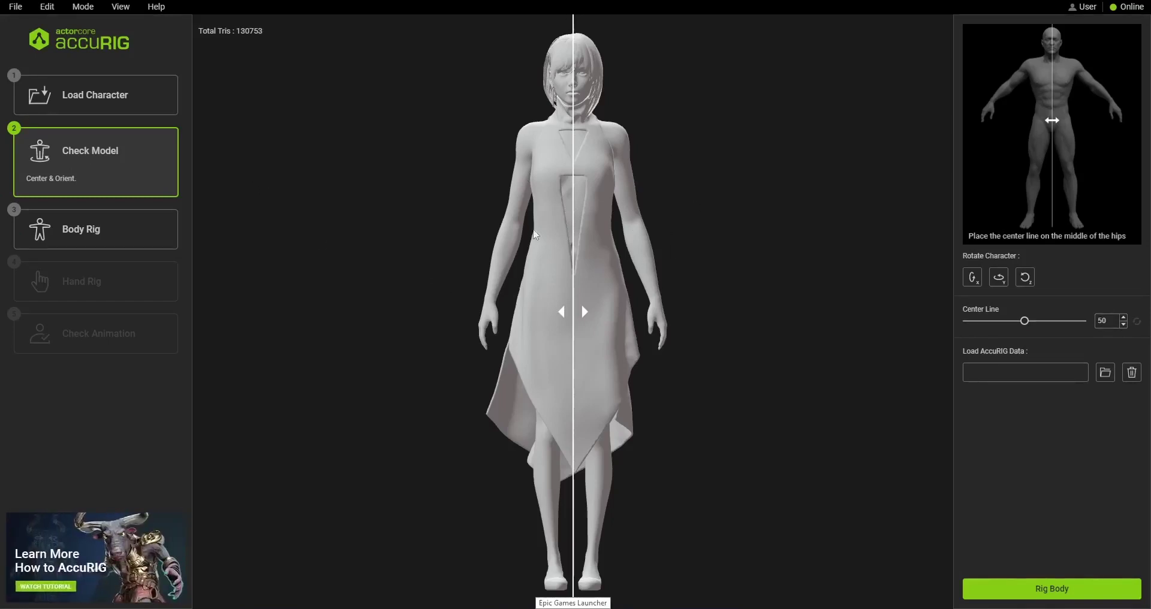
Step: Switch to AccuRIG and generate the body rig joints for the loaded character with symmetry enabled
left_click(1035, 587)
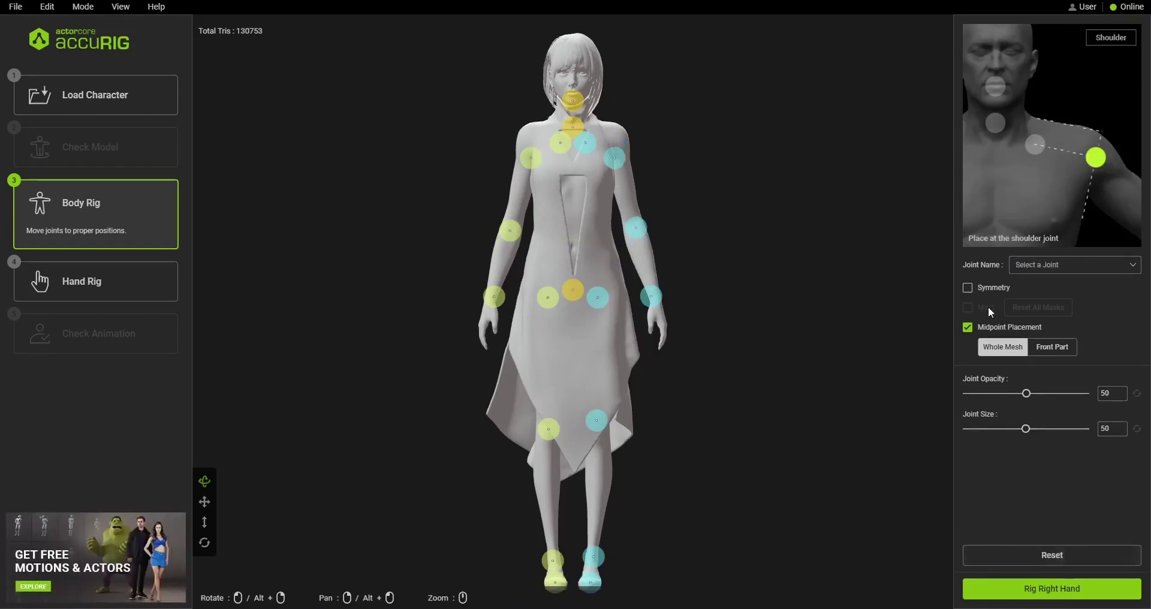
left_click(978, 289)
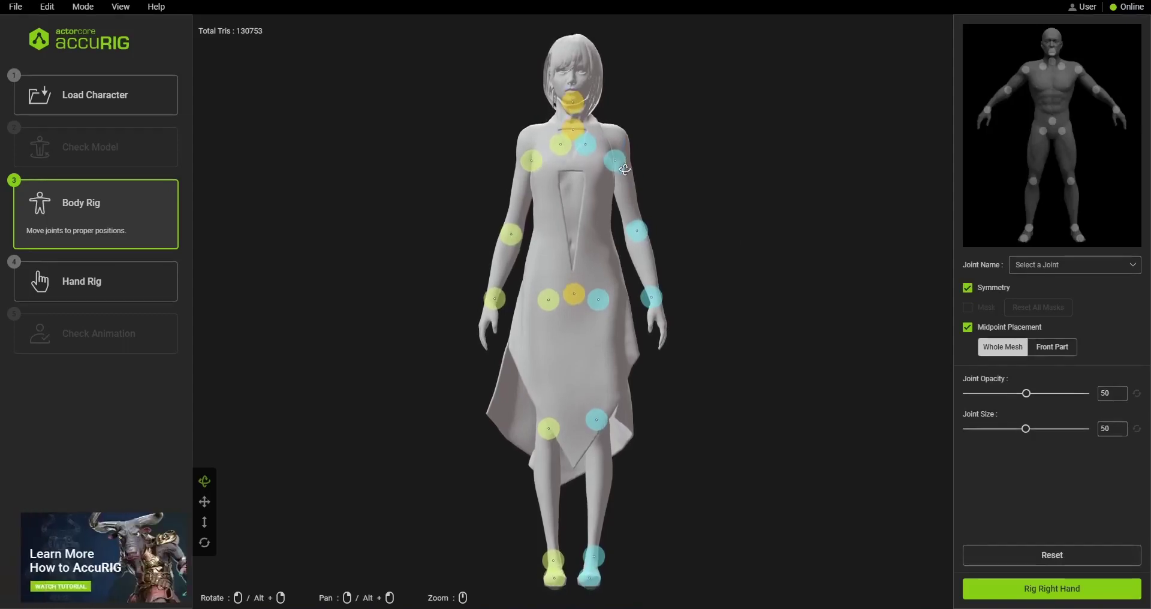
Step: Raise the left shoulder and left clavicle joints slightly so they fit the character's upper body
left_click_drag(614, 158, 614, 145)
middle_click_drag(672, 166, 665, 184)
left_click_drag(584, 170, 587, 154)
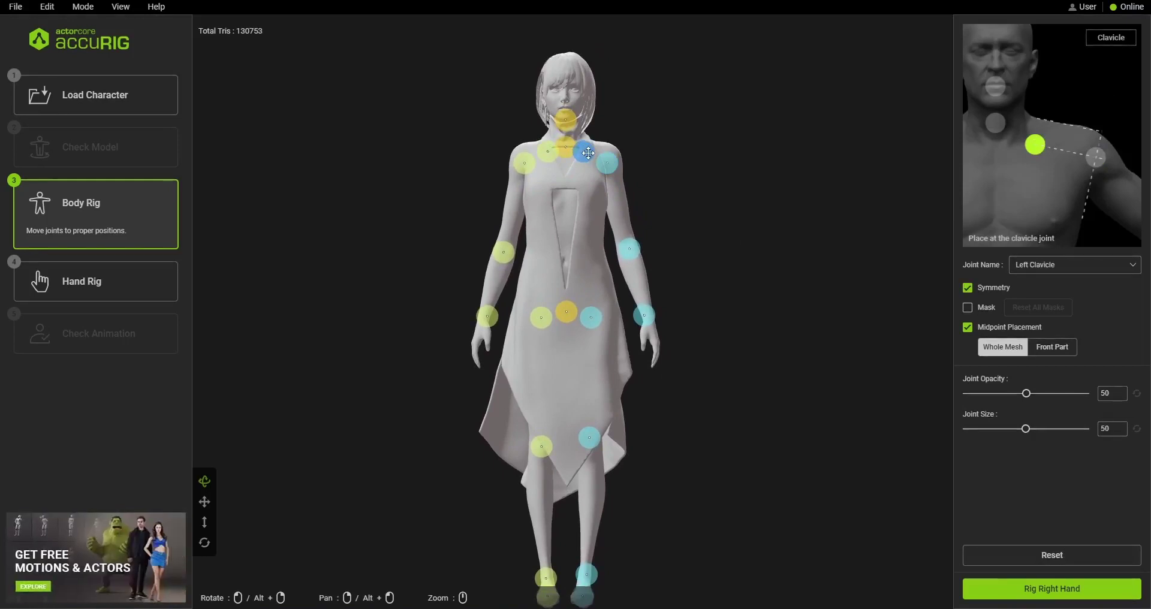
right_click_drag(758, 229, 751, 226)
right_click_drag(759, 316, 758, 305)
Step: Check the placement of the knee, ankle and pelvis joints from the front and the side
left_click(586, 430)
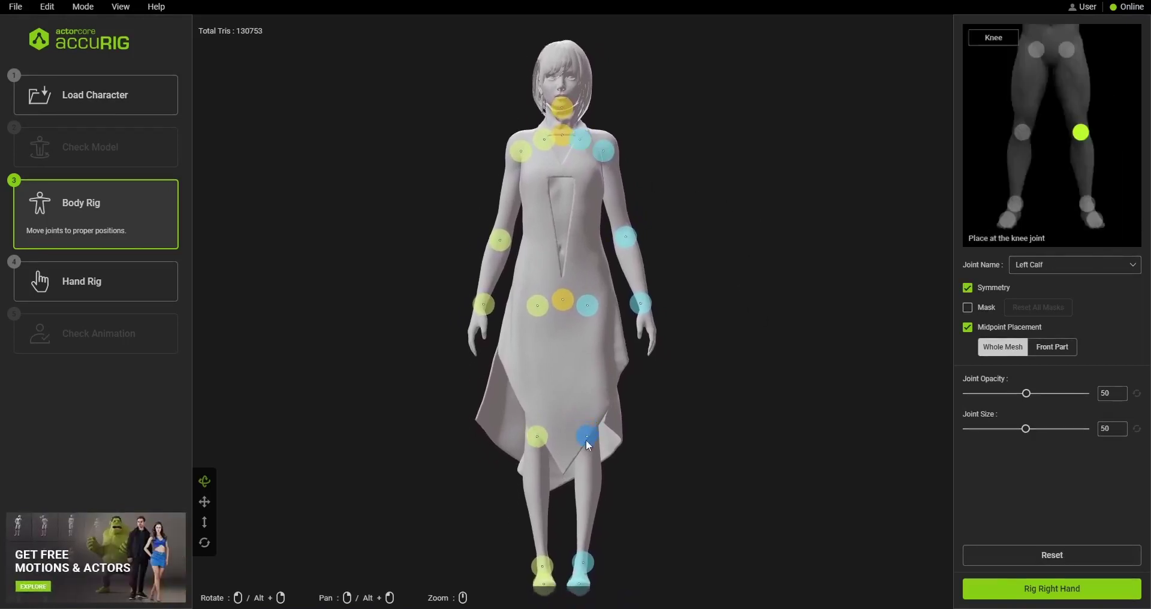
left_click(581, 562)
right_click_drag(689, 443, 621, 430)
right_click_drag(652, 305, 642, 307)
left_click_drag(604, 282, 568, 283)
right_click_drag(657, 280, 693, 278)
left_click_drag(693, 279, 743, 282)
right_click_drag(744, 283, 632, 290)
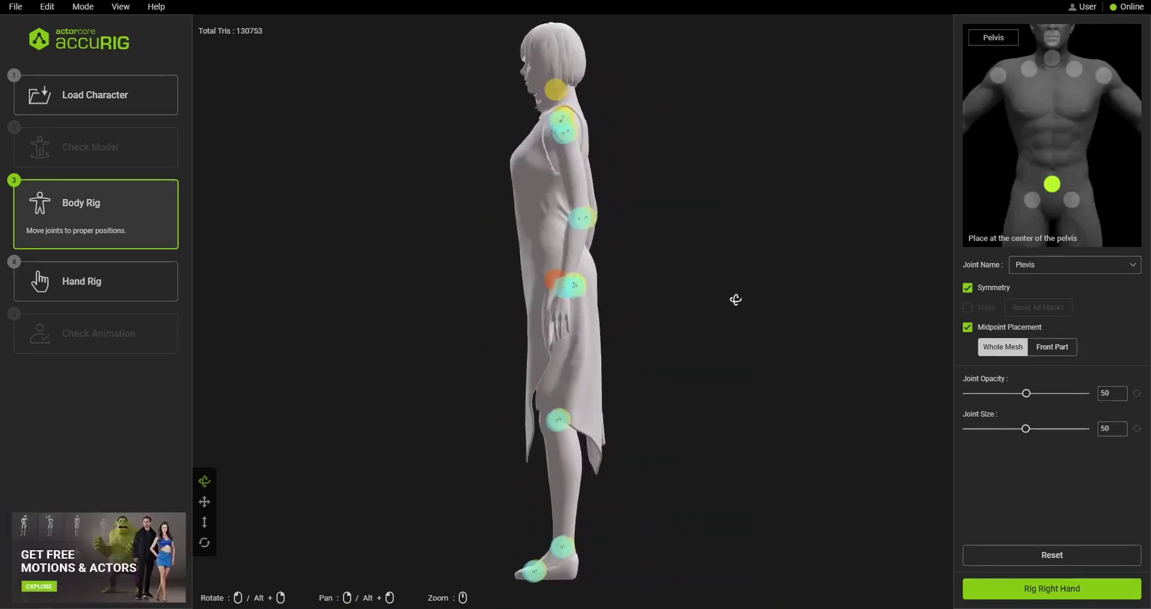
left_click_drag(604, 287, 767, 289)
scroll(719, 276, "up", 2)
scroll(693, 265, "down", 3)
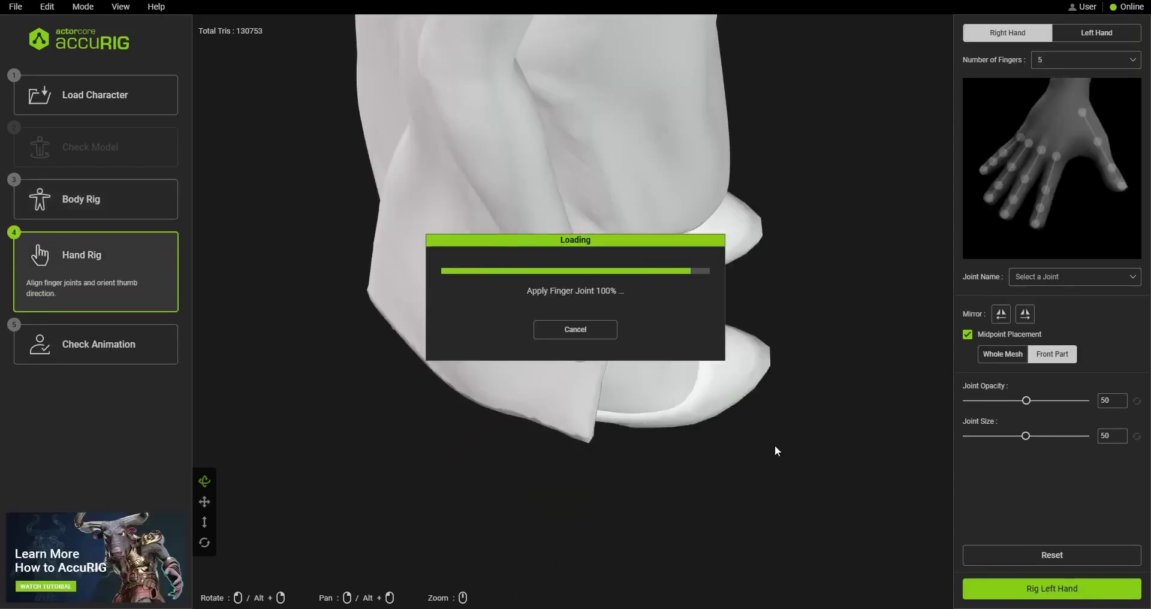
Step: Complete the right and left hand rigs with five fingers and proceed to the animation check
left_click(1023, 584)
left_click(1052, 588)
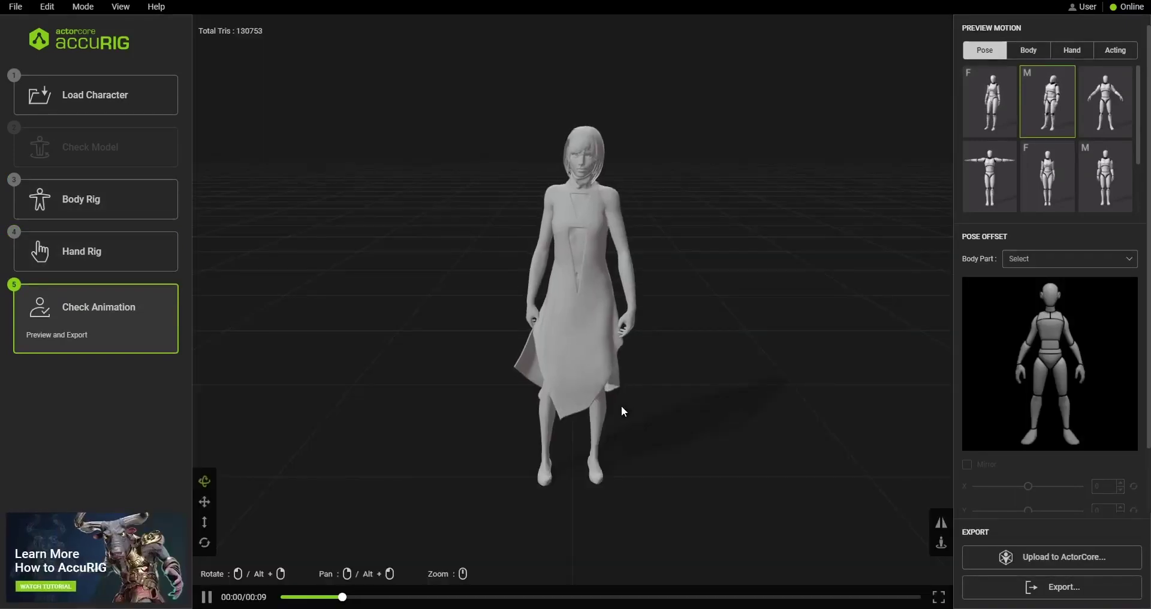
Step: Preview the rigged character in the T-pose and in the first female standing pose
left_click_drag(621, 406, 663, 390)
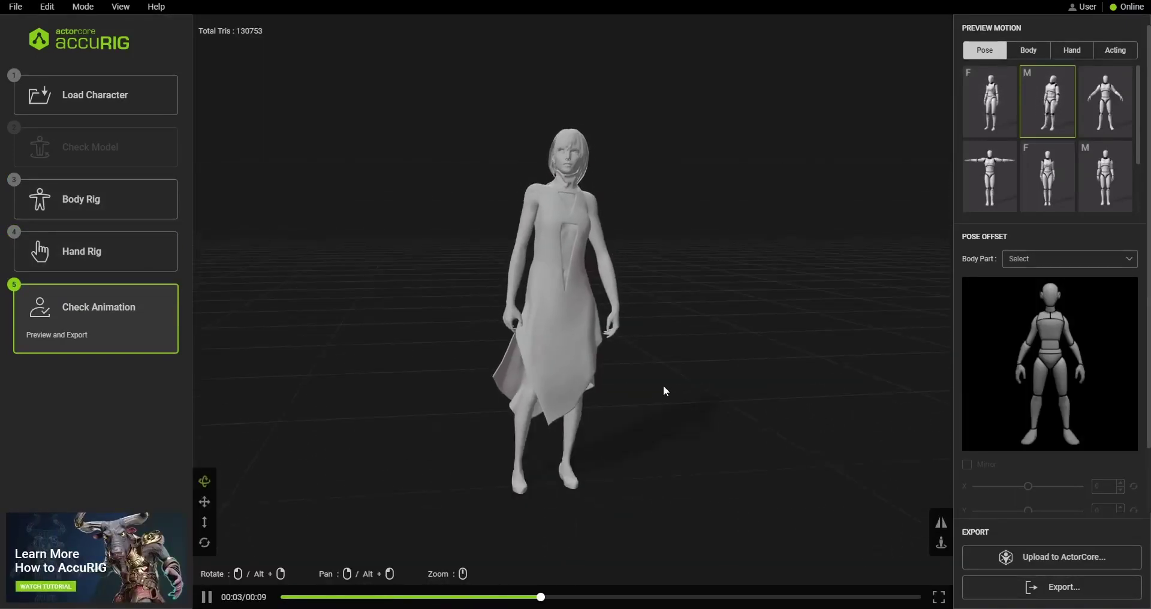
left_click(989, 176)
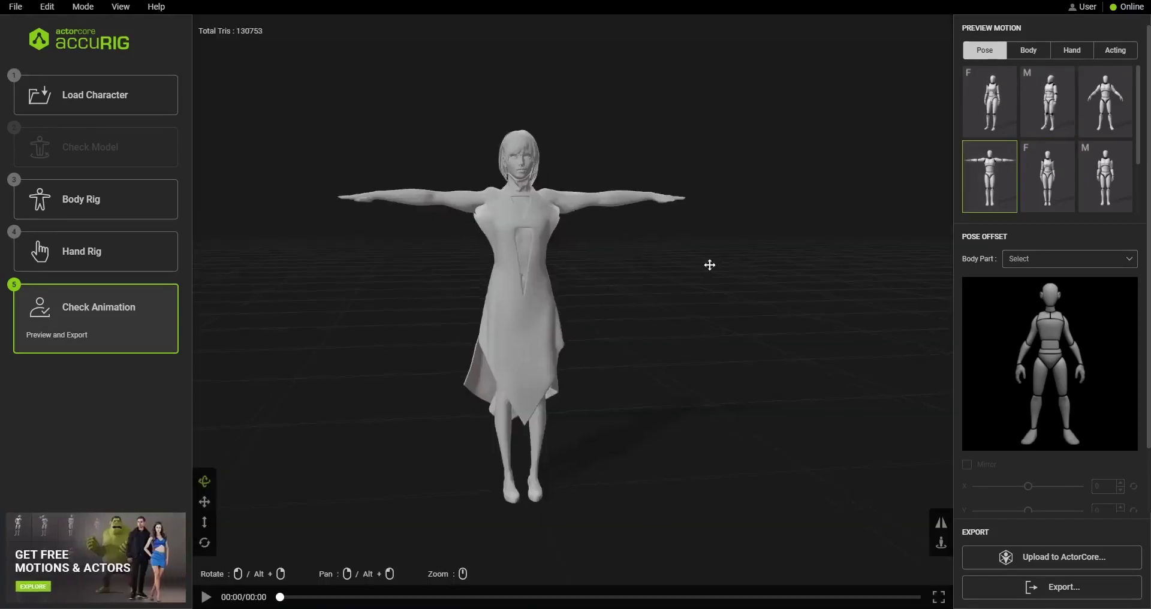
left_click_drag(561, 219, 745, 236)
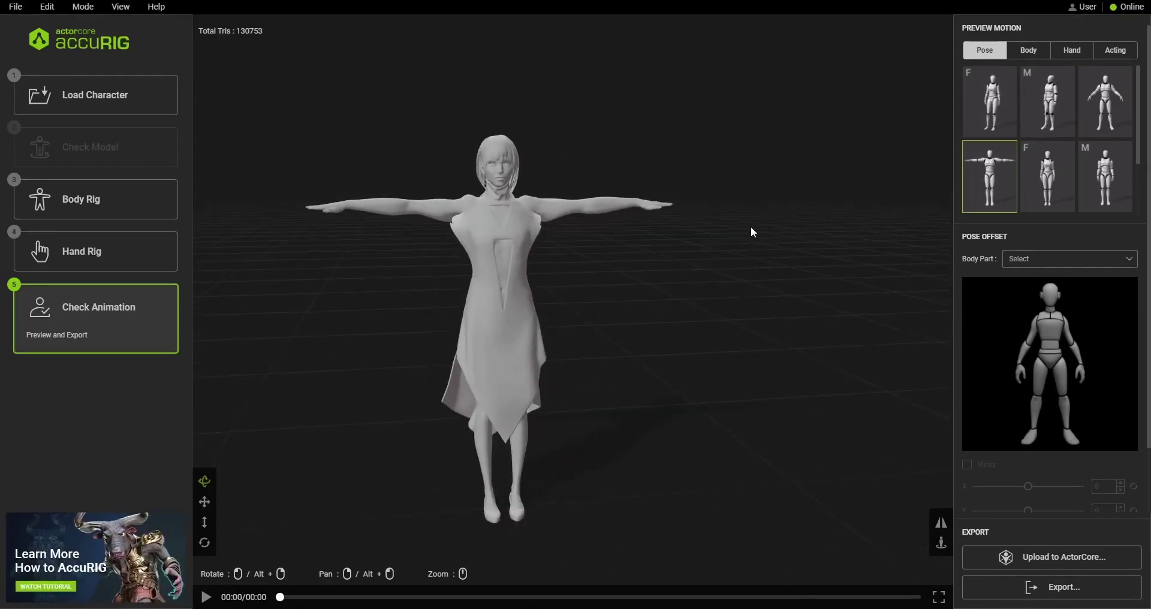
left_click(989, 101)
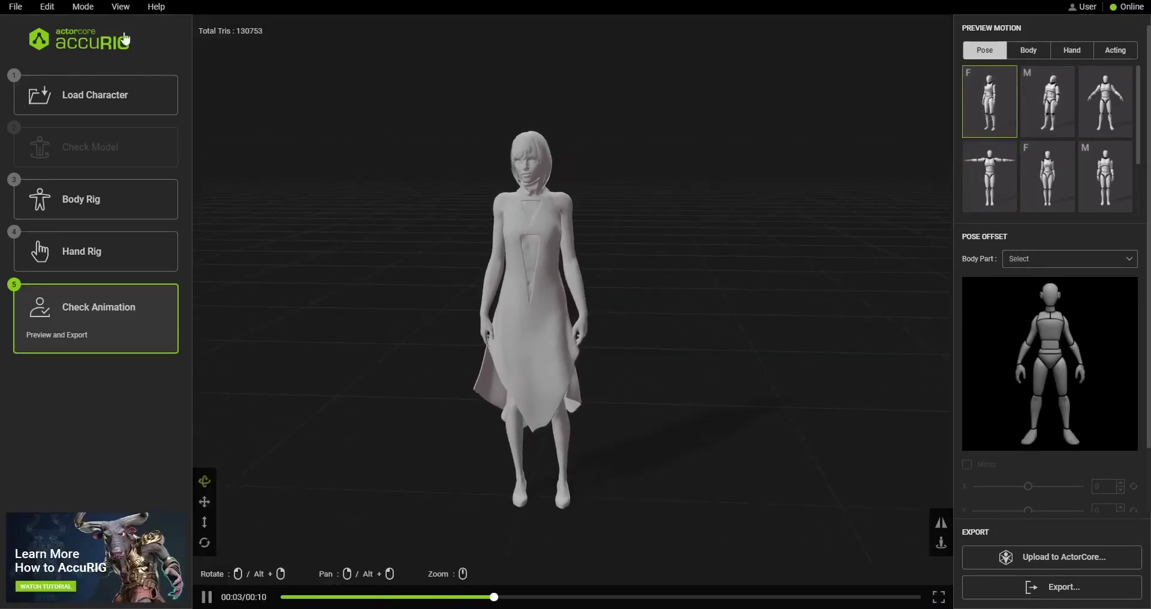
Step: Set up an FBX export of the rigged character with Blender as the target application
left_click(15, 7)
mouse_move(40, 111)
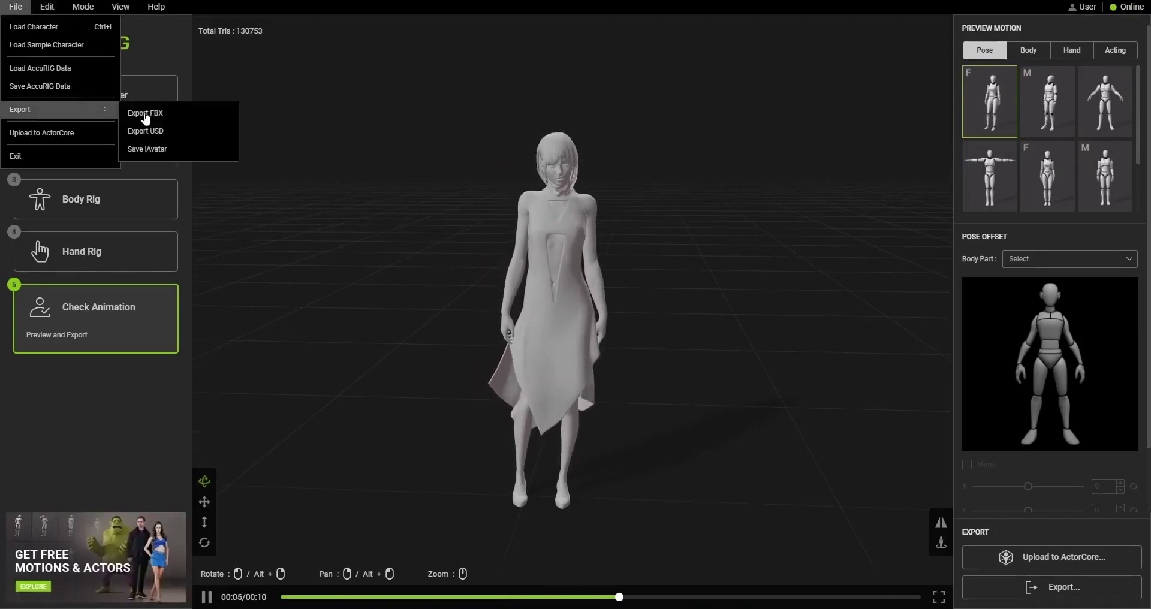
left_click(177, 111)
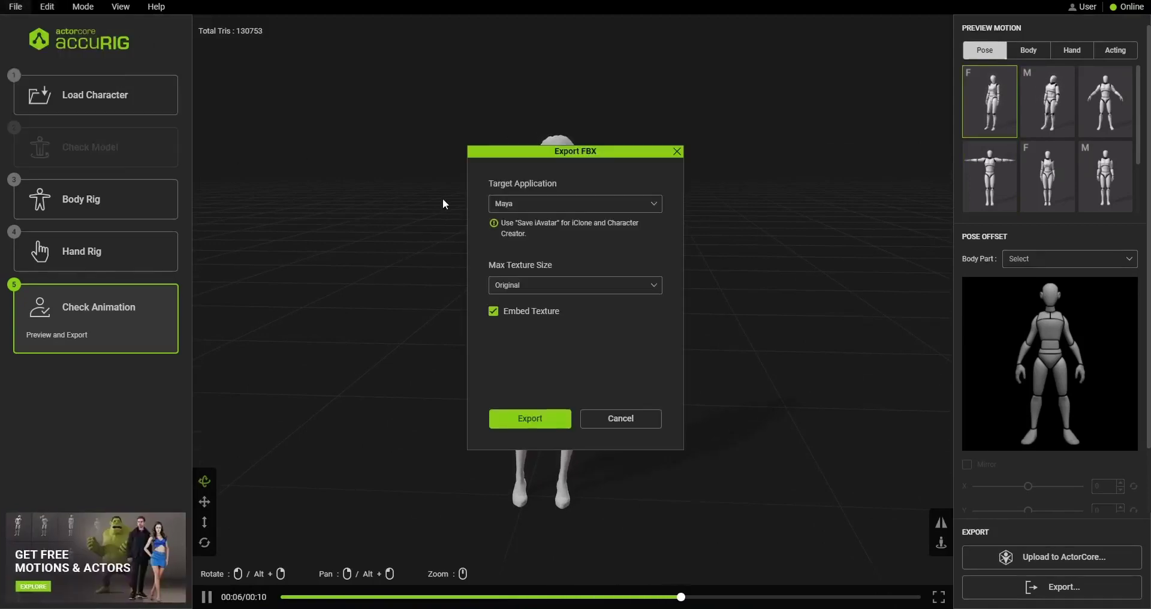
left_click(574, 204)
scroll(545, 274, "down", 1)
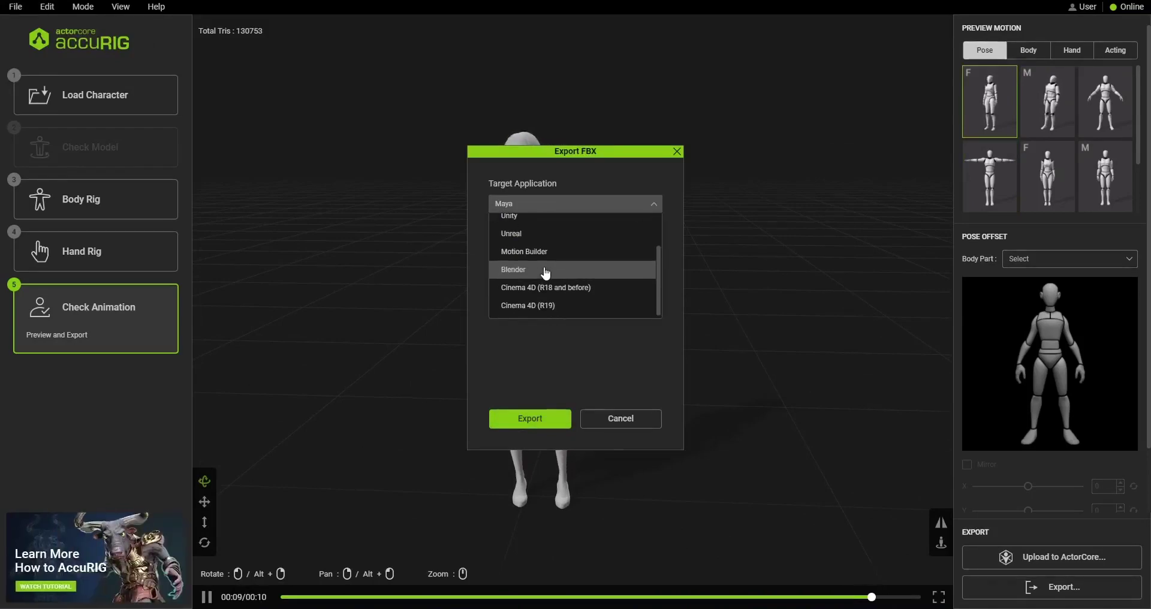
left_click(546, 267)
Step: Export the character to the source folder as untitled22.fbx, replacing the existing file
left_click(538, 418)
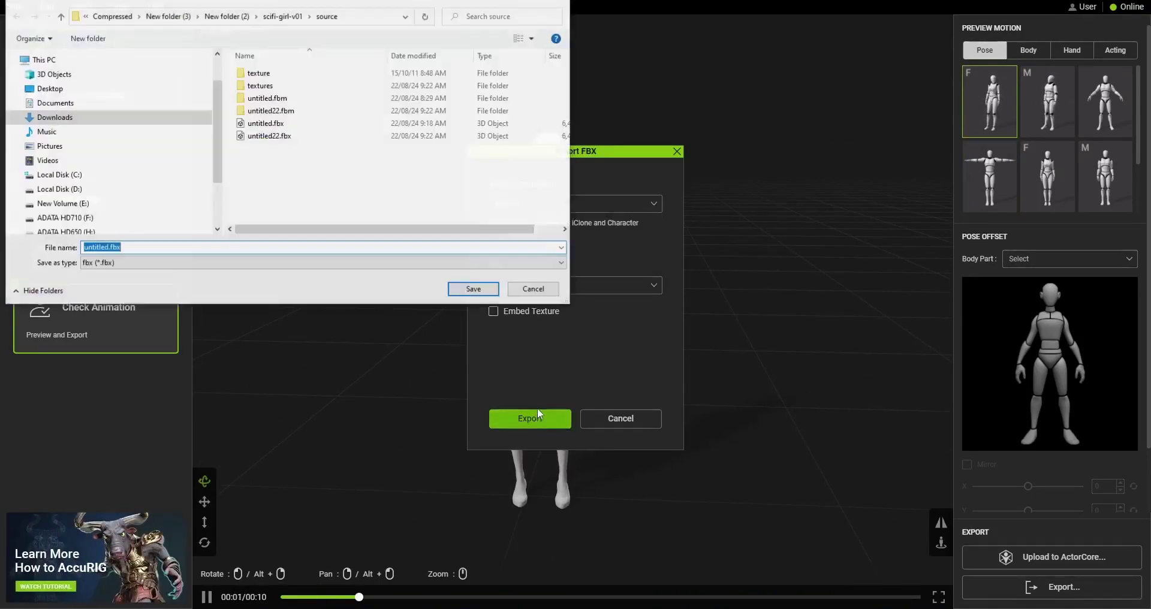
left_click(264, 125)
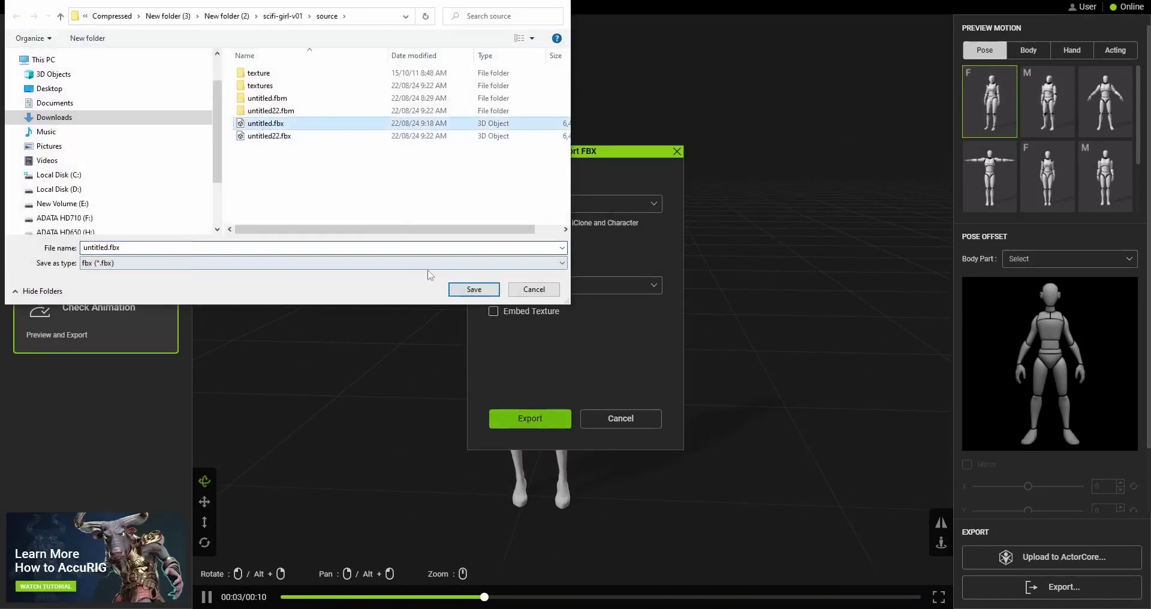
left_click(267, 136)
left_click(474, 289)
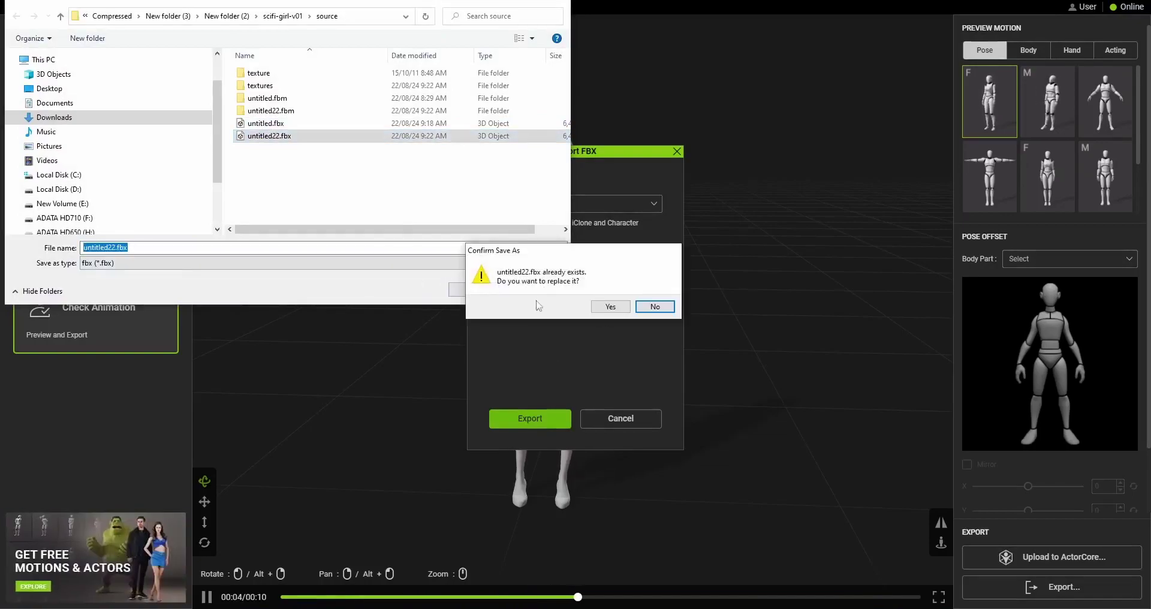
left_click(613, 306)
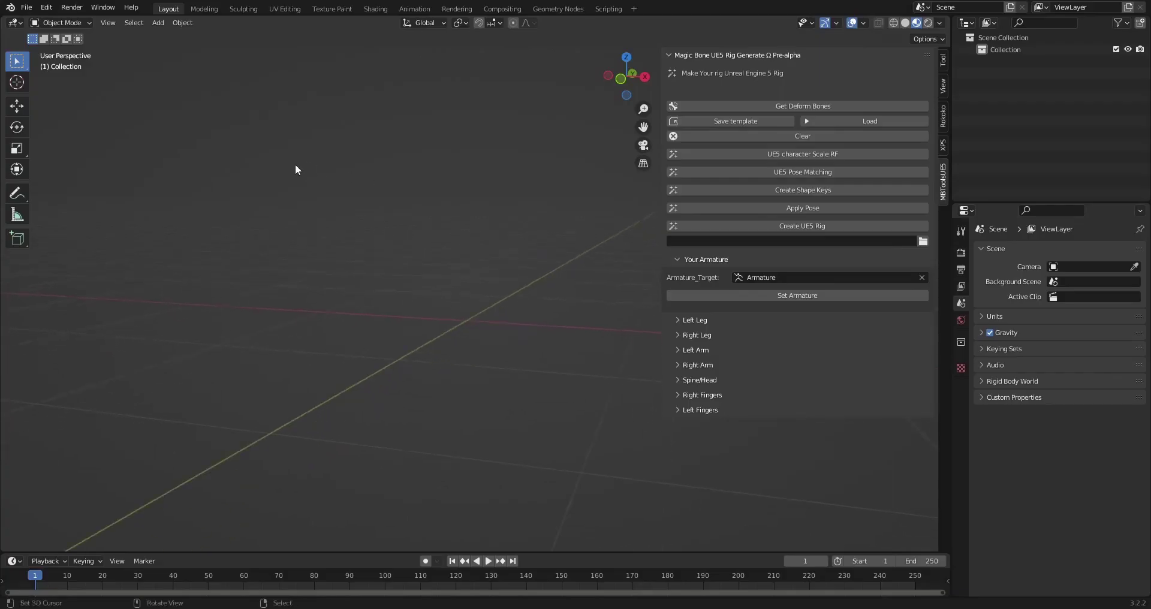
Step: Switch to Blender and import the rigged character's FBX file into the empty scene
left_click(26, 7)
mouse_move(69, 169)
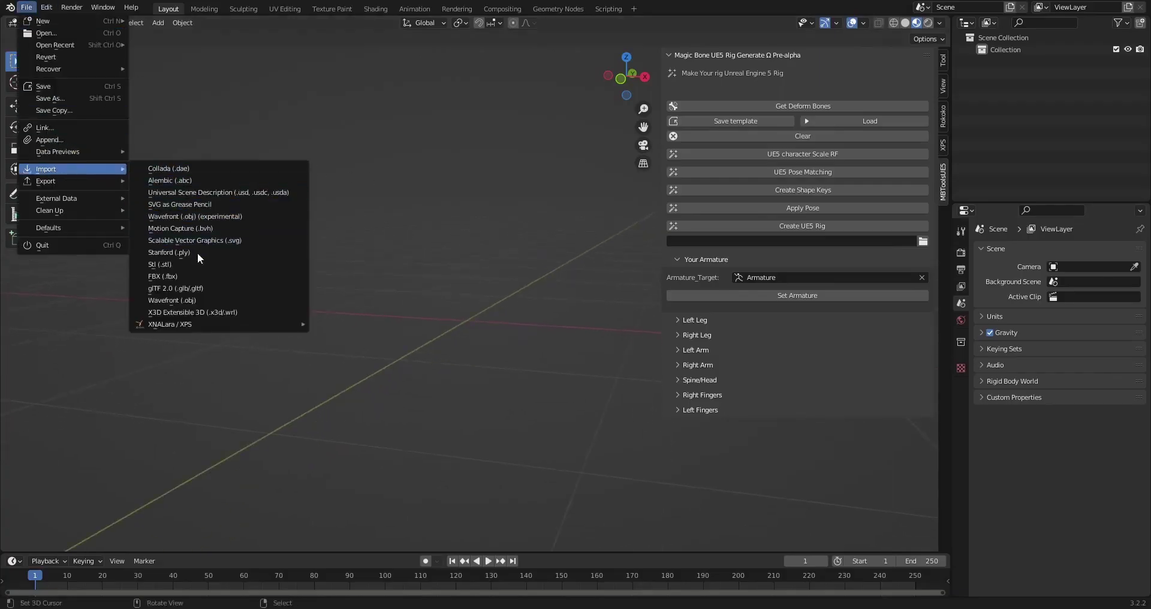
left_click(197, 276)
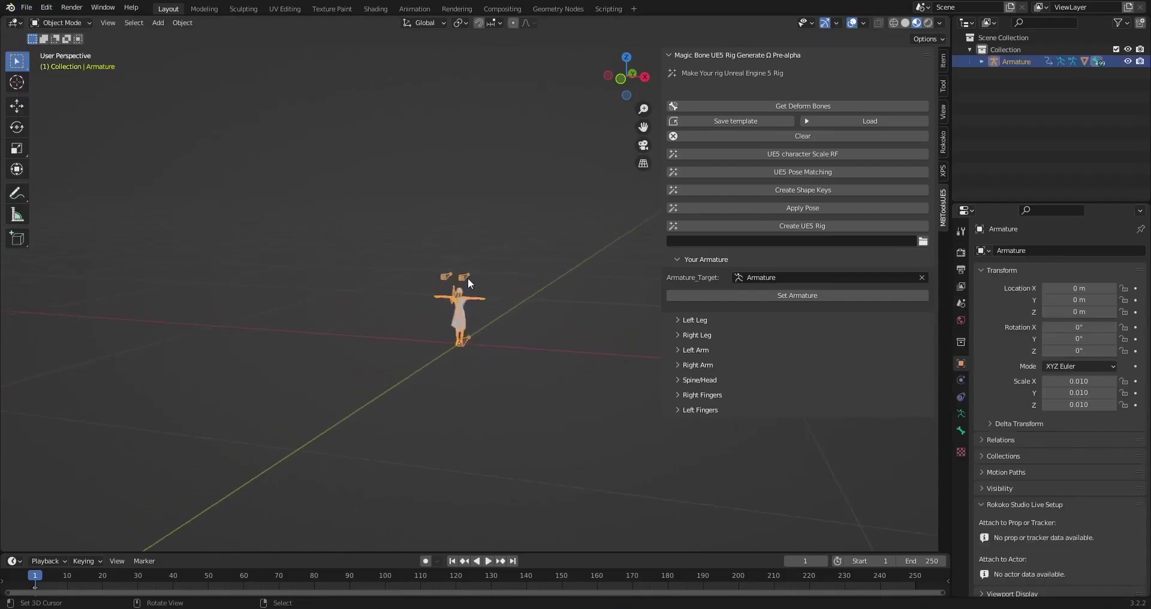
Step: Frame the imported armature and display the viewport in wireframe shading
key("KP_Decimal")
key("z")
left_click(346, 285)
mouse_move(466, 286)
middle_mouse_down()
mouse_move(516, 286)
mouse_move(470, 291)
middle_mouse_up()
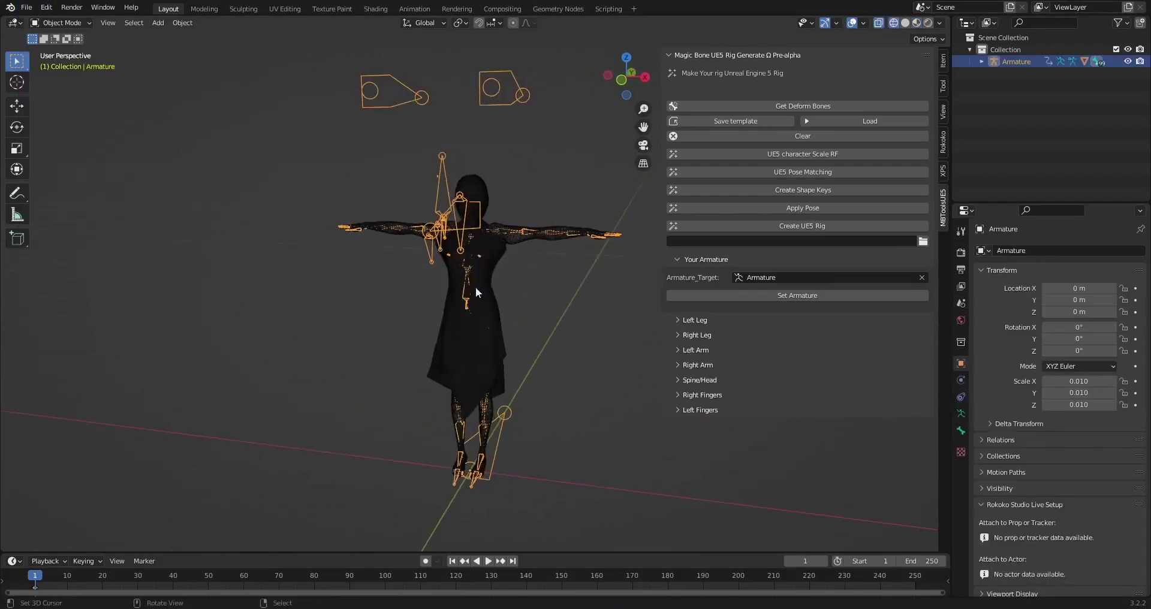
Step: Open the scene's unit settings and generate the UE5 character scale reference box
scroll(471, 296, "down", 8)
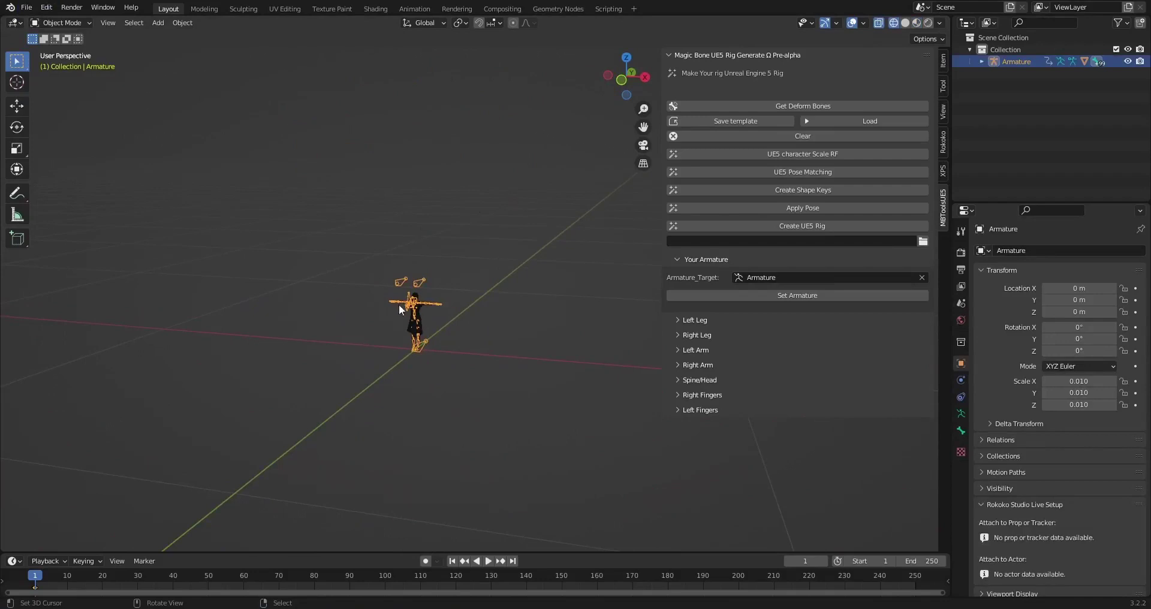
middle_click_drag(467, 264, 516, 239)
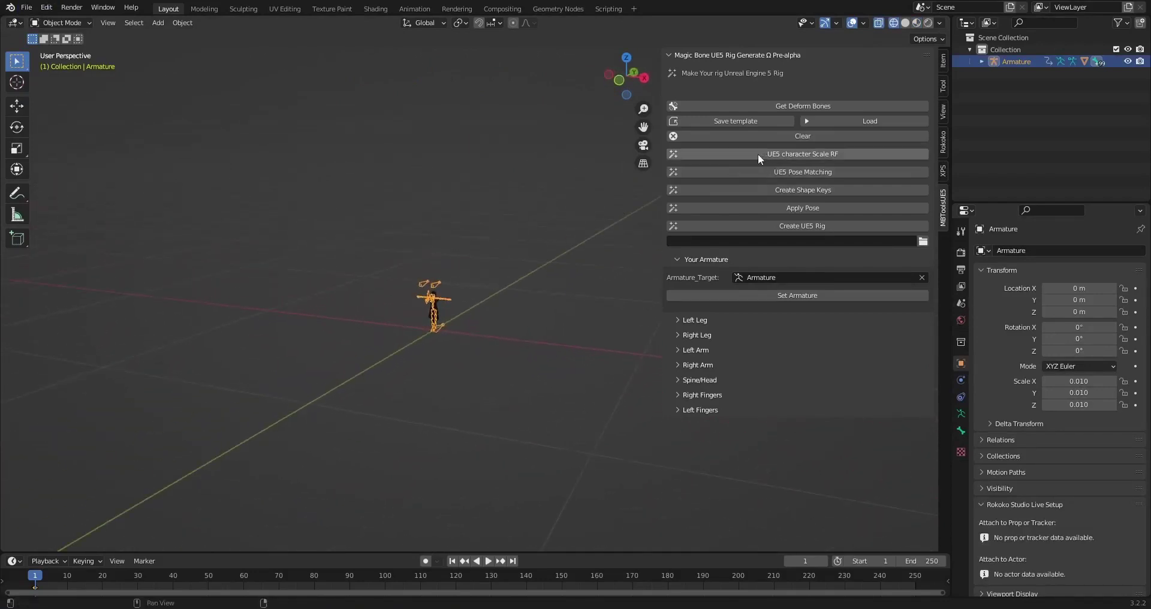
middle_click_drag(563, 210, 519, 239)
middle_click_drag(562, 207, 513, 216, "shift")
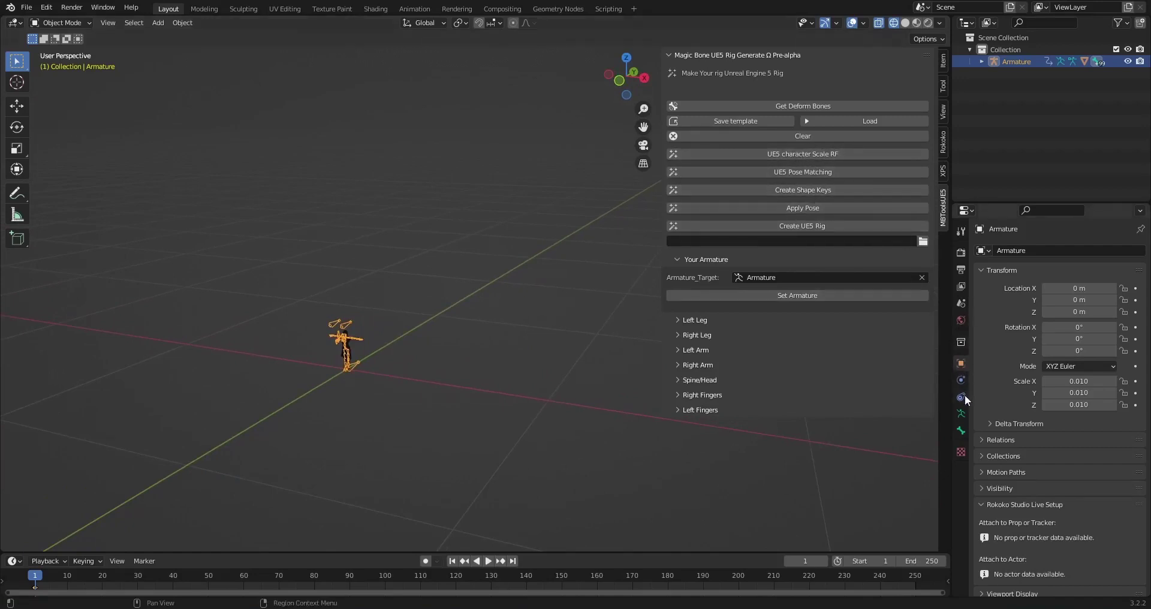
left_click(960, 304)
left_click(1001, 316)
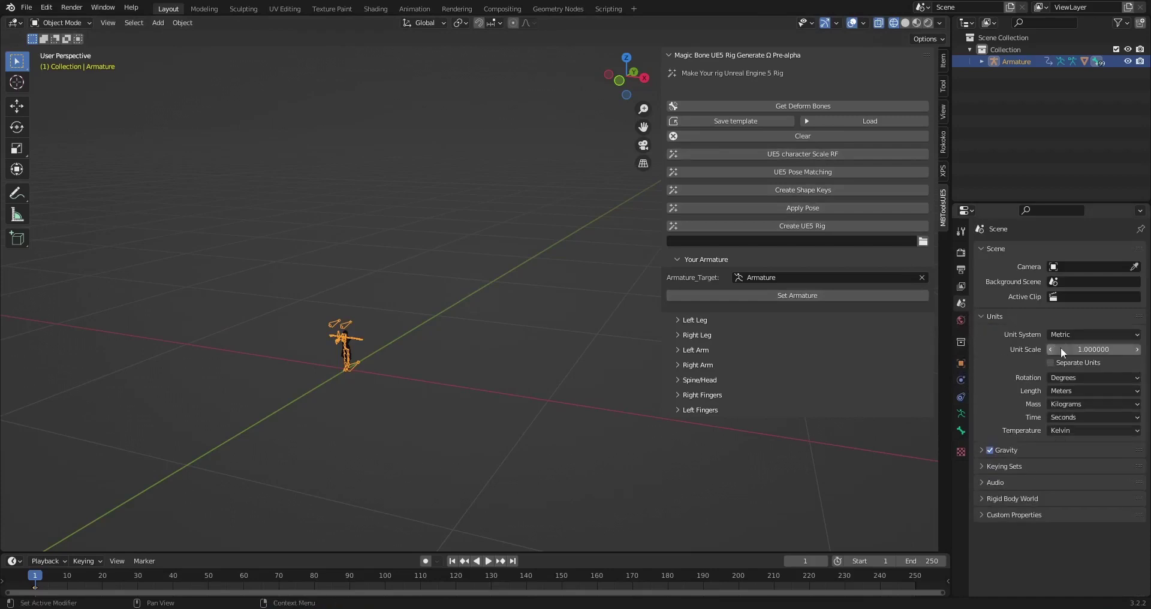
left_click(785, 153)
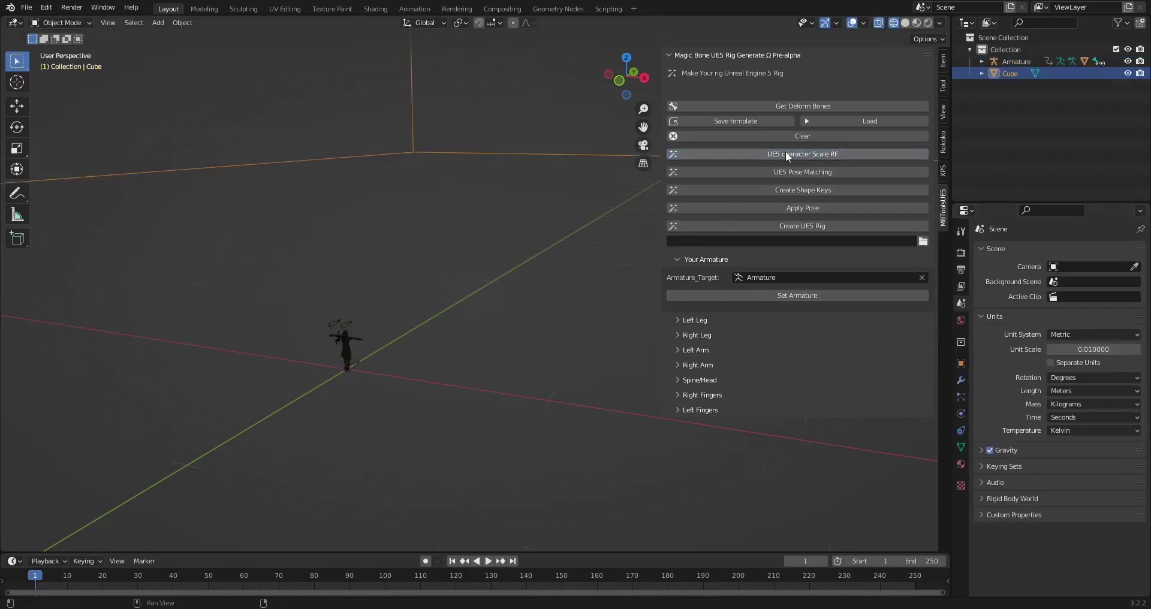
Step: Inspect the scale reference box, frame the much smaller character and select its armature
scroll(456, 263, "down", 8)
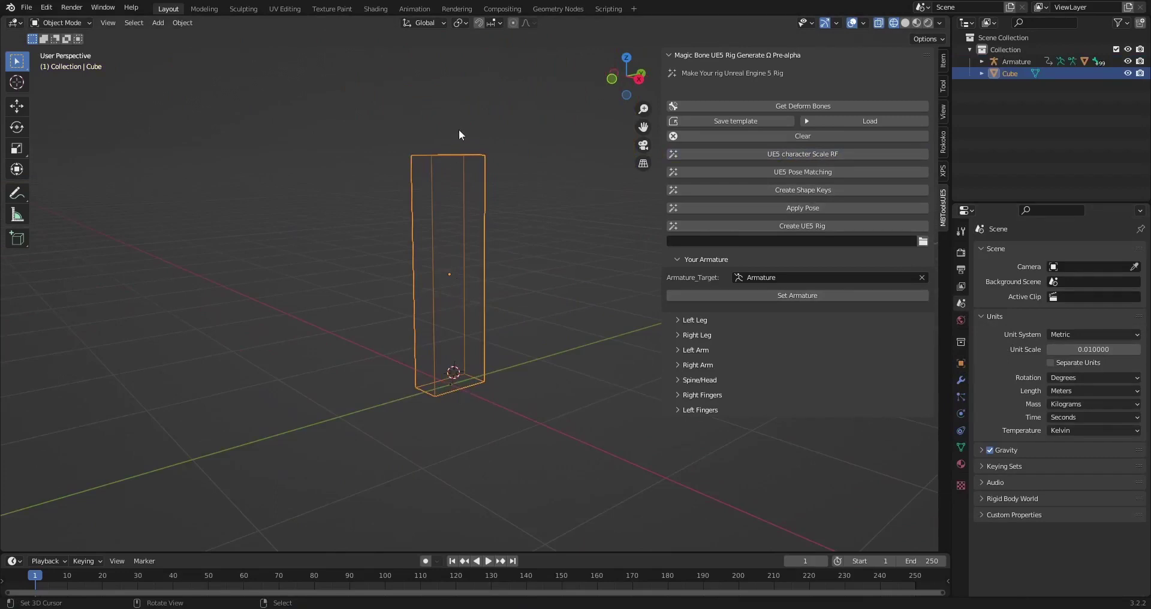
middle_click_drag(430, 240, 475, 231)
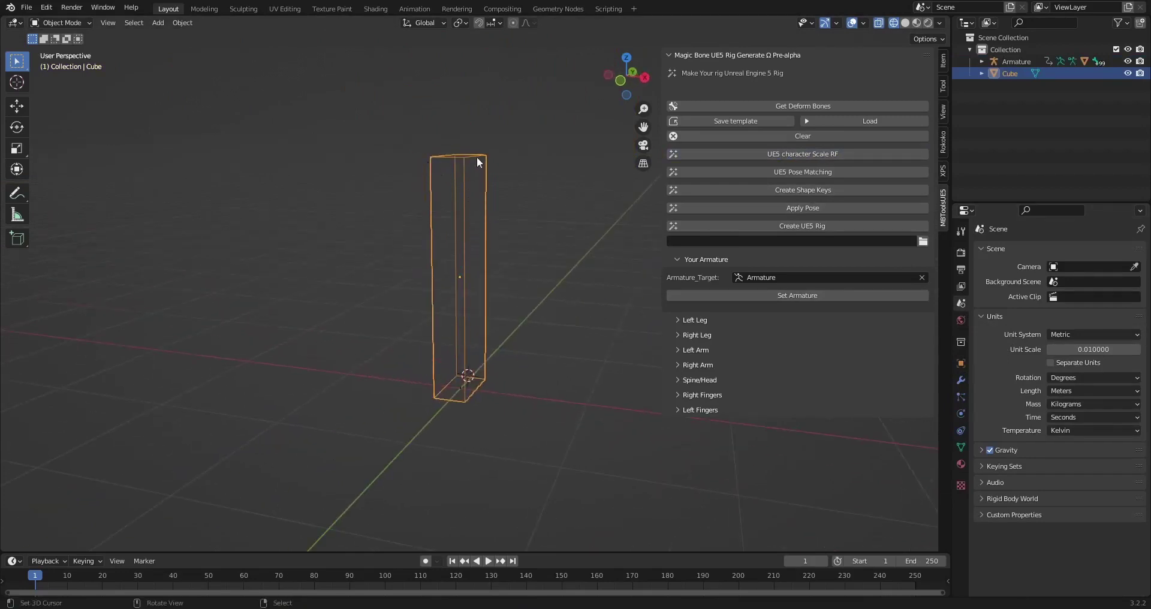
scroll(495, 304, "up", 10)
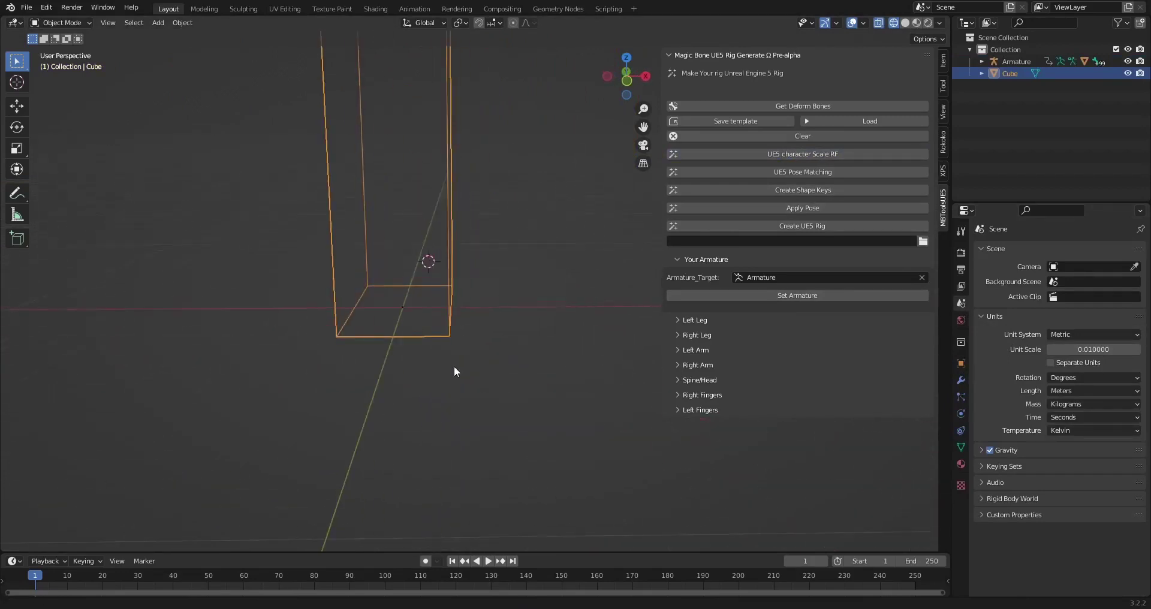
middle_click_drag(415, 395, 433, 342, "shift")
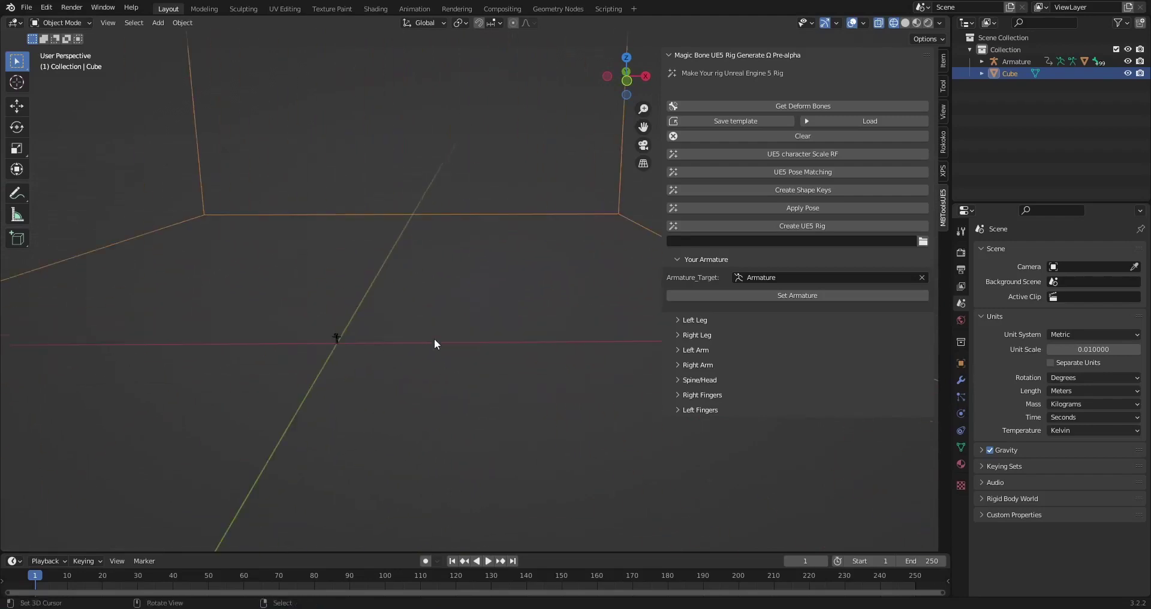
left_click(336, 337)
key("KP_Decimal")
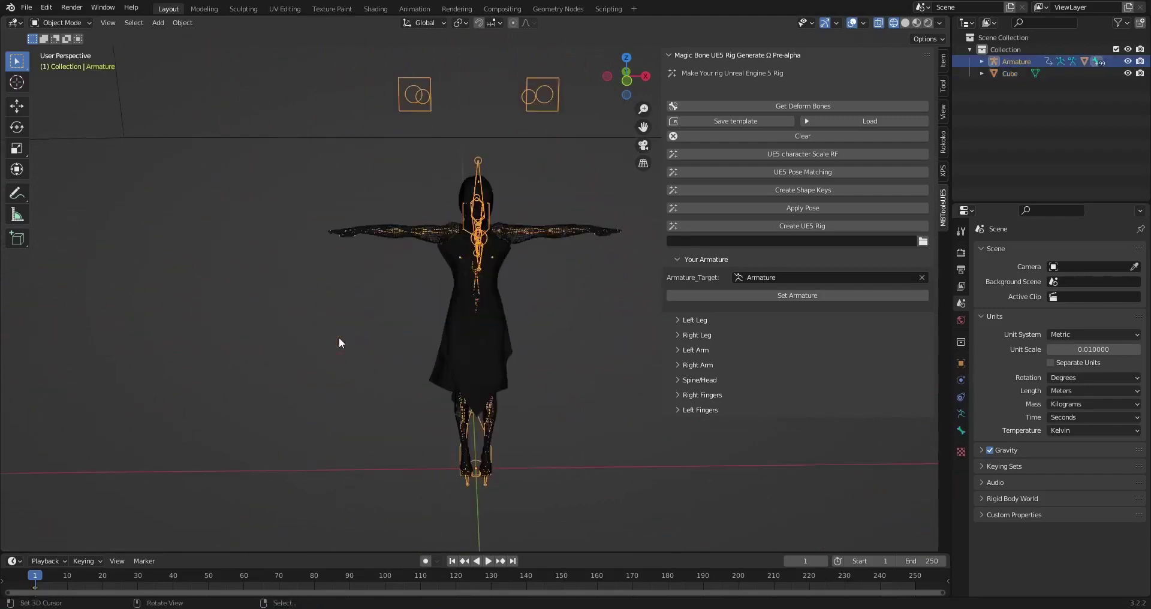
left_click(480, 466)
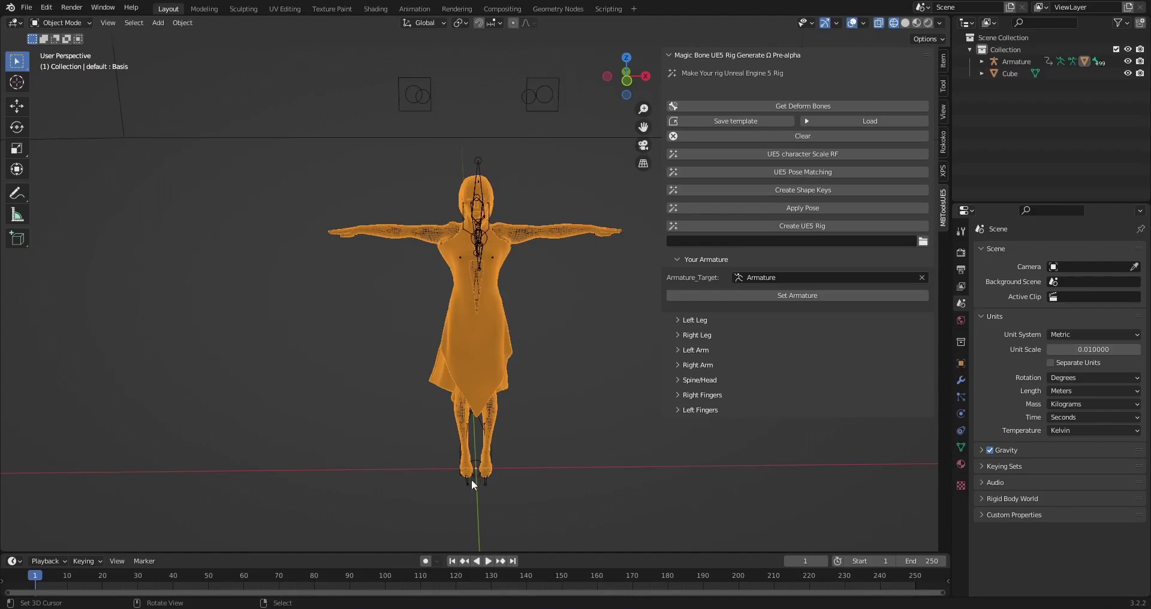
left_click(468, 481)
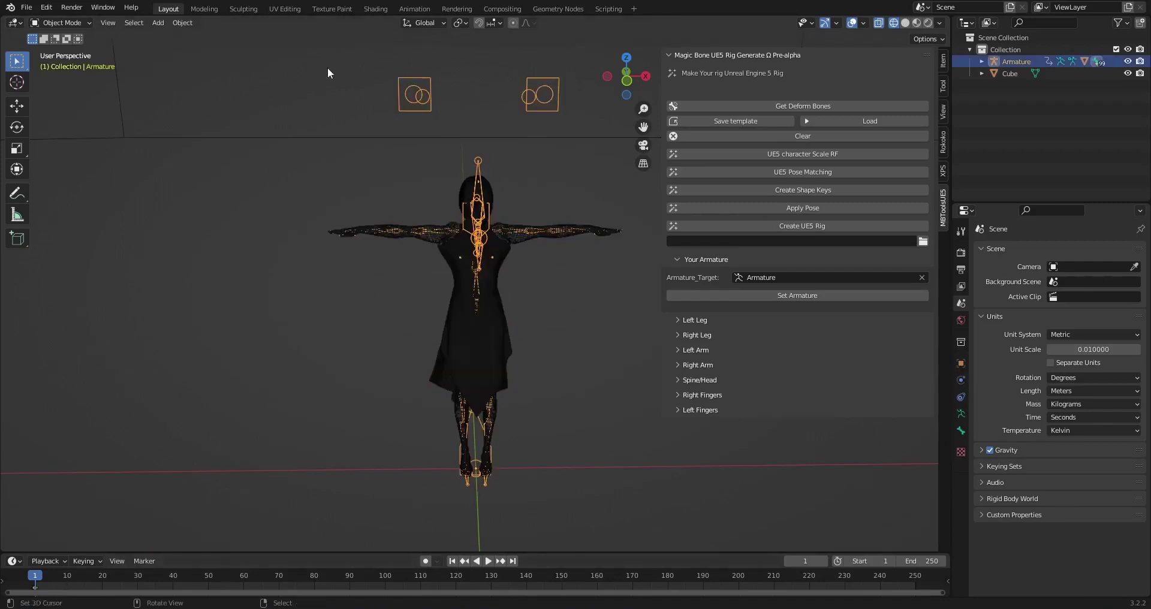
Step: Unlink the T-Pose action from the armature in the Action Editor
left_click(414, 8)
left_click(66, 434)
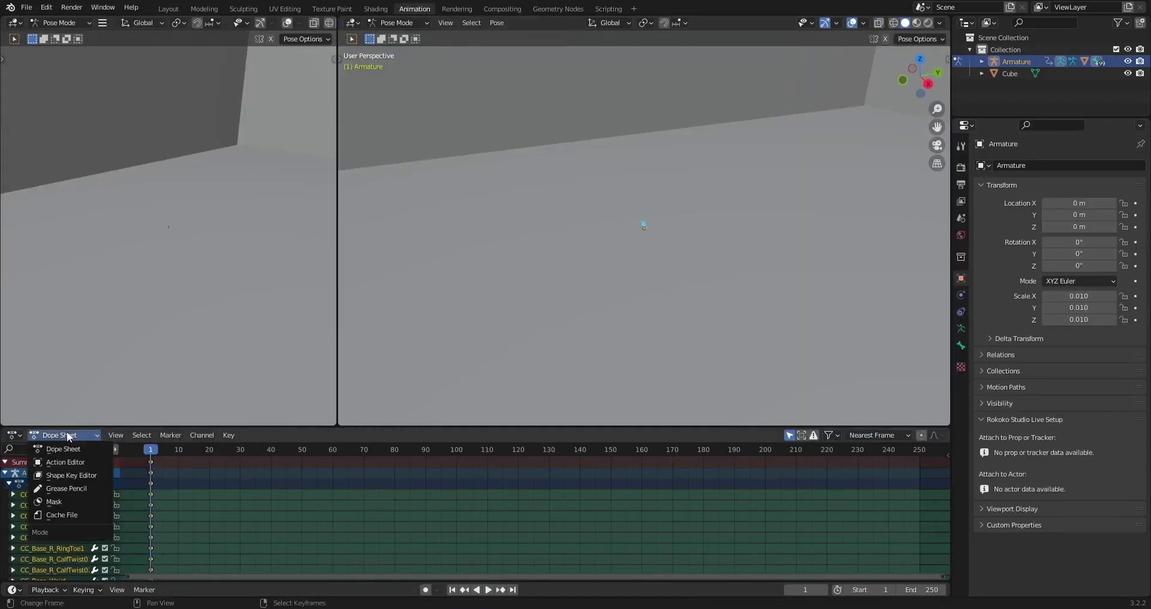
left_click(76, 461)
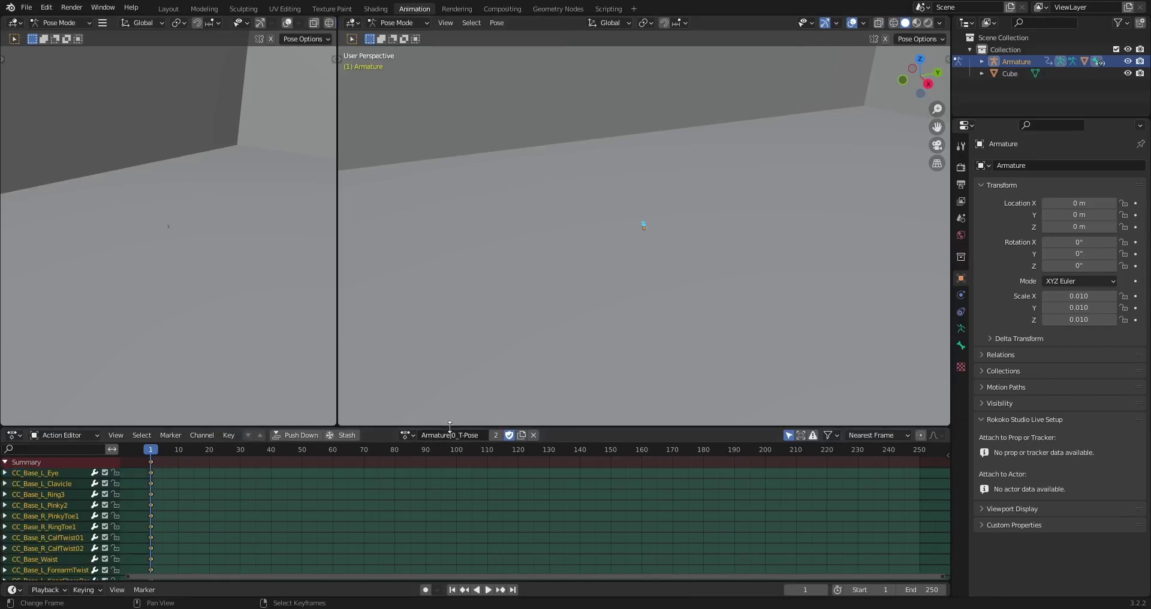
left_click(533, 435)
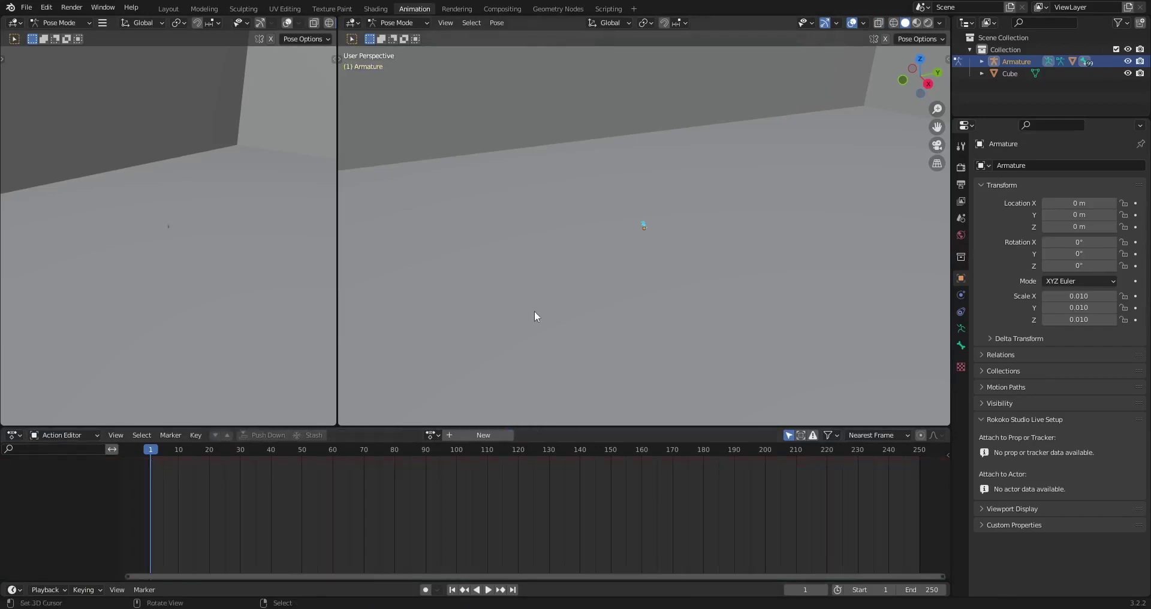
Step: Return to the Layout workspace and scale the armature up uniformly by a factor of 10
left_click(168, 9)
scroll(419, 207, "down", 8)
middle_click_drag(418, 207, 408, 211)
scroll(490, 275, "down", 9)
scroll(490, 279, "up", 5)
key("s")
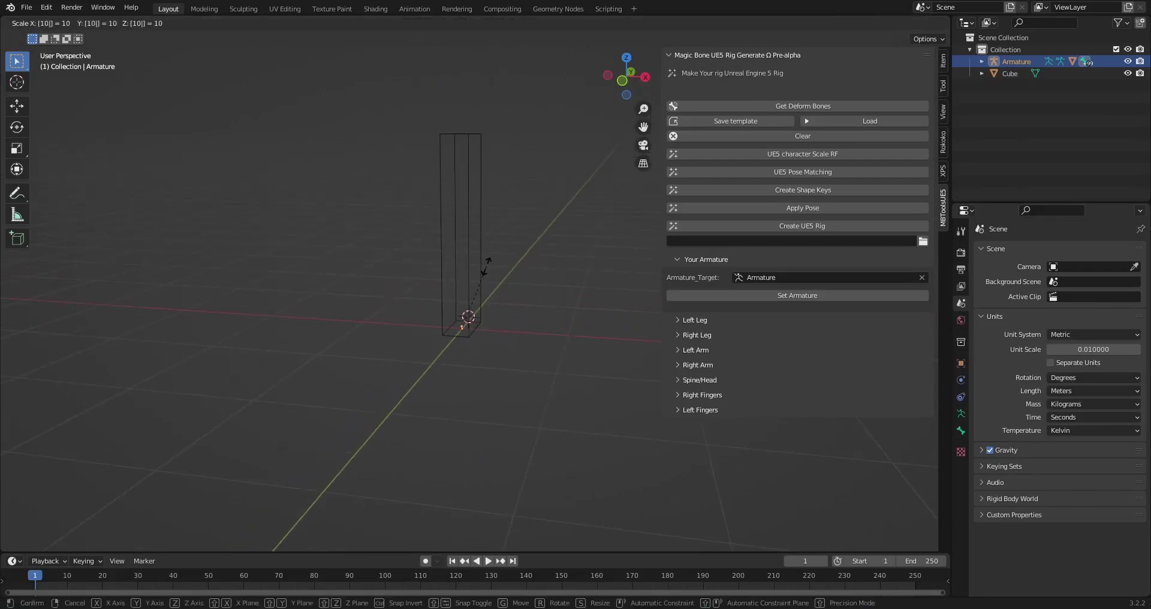
key("Return")
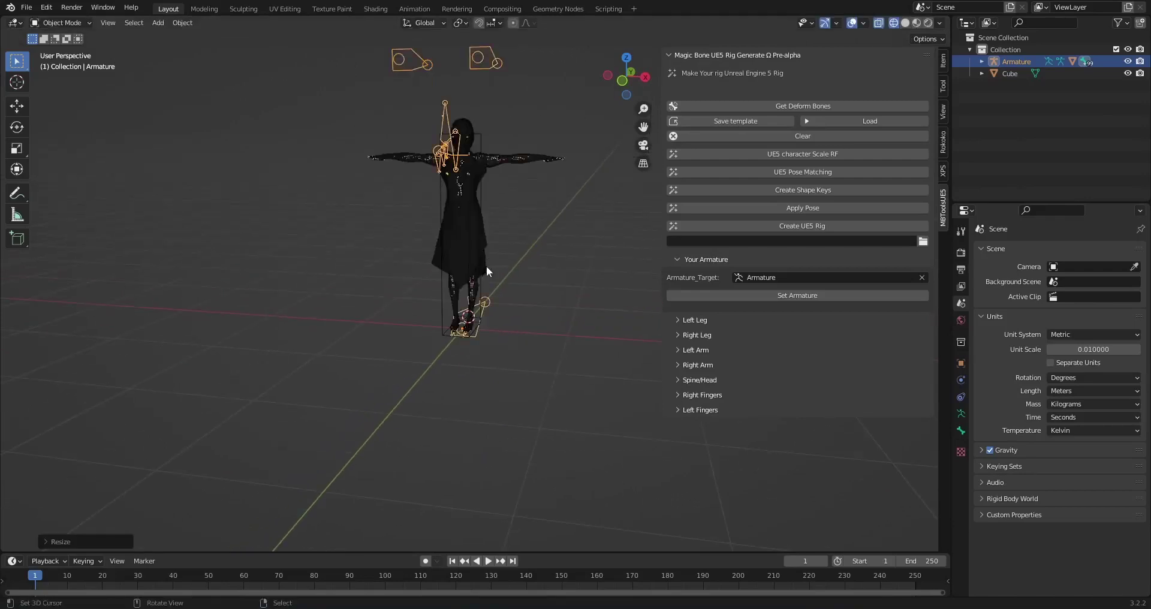
Step: Scale the armature by about 0.93 in front view so the character's height matches the reference box
key("KP_1")
scroll(480, 257, "up", 3)
key("s")
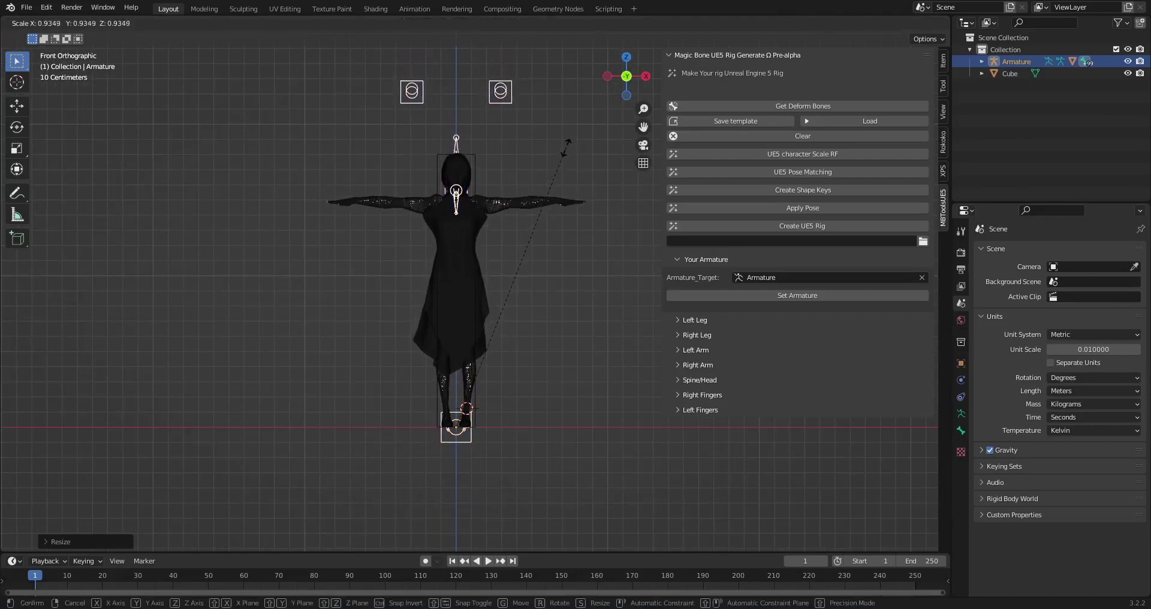
right_click(566, 144)
Step: Delete the reference box and apply all transforms to the character mesh and armature
middle_click_drag(566, 147, 504, 220)
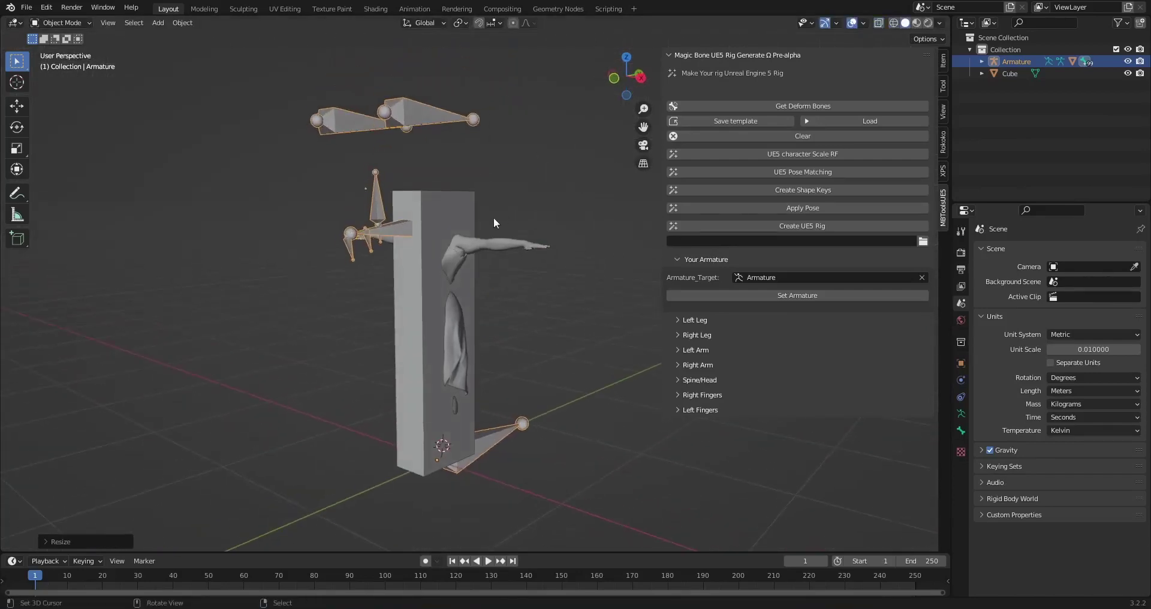
left_click(466, 217)
key("Delete")
key("a")
key("ctrl+a")
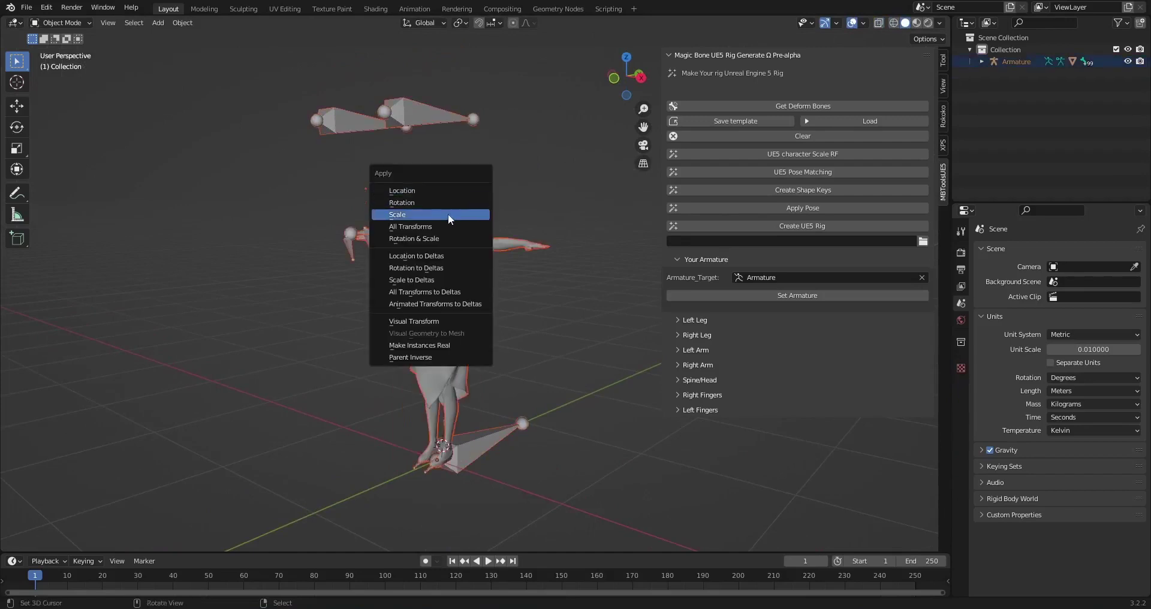
left_click(440, 226)
middle_click_drag(513, 218, 444, 229)
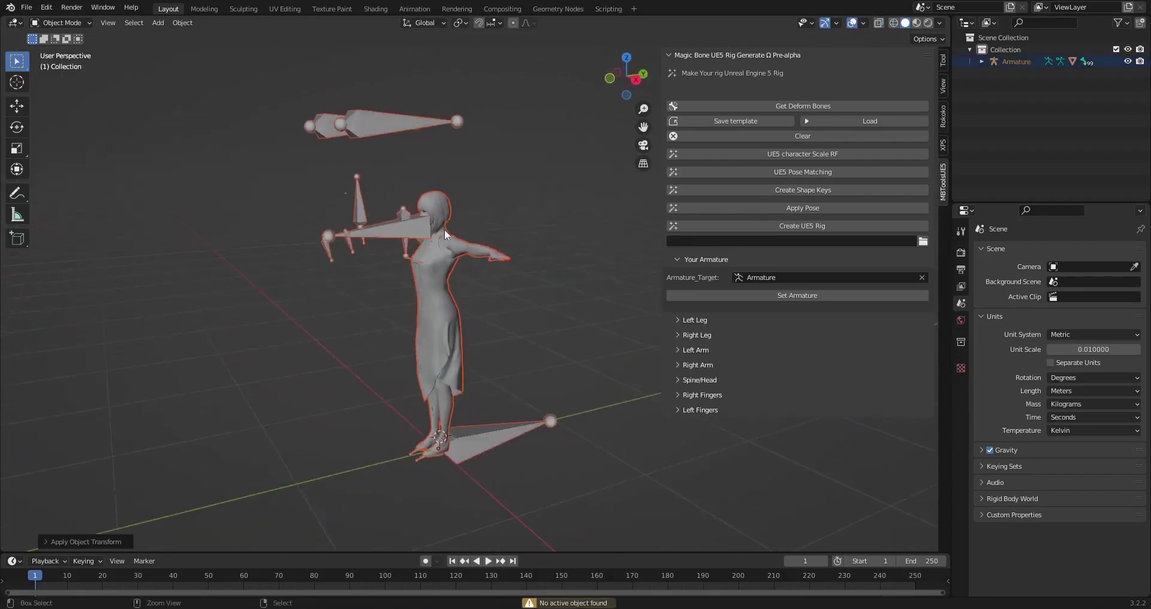
Step: Hide the oversized facial bones in front of the character's head
left_click(419, 218)
middle_click_drag(419, 217, 335, 156)
left_click_drag(280, 127, 425, 280)
key("h")
Step: Bring the character into its arms-down pose and return to Object Mode with wireframe shading
middle_click_drag(424, 281, 463, 253)
scroll(462, 253, "up", 2)
key("shift+z")
mouse_move(395, 240)
middle_mouse_down()
mouse_move(441, 209)
mouse_move(349, 168)
middle_mouse_up()
key("ctrl+Tab")
right_click(448, 221)
scroll(441, 208, "up", 4)
scroll(360, 173, "down", 1)
scroll(504, 196, "down", 4)
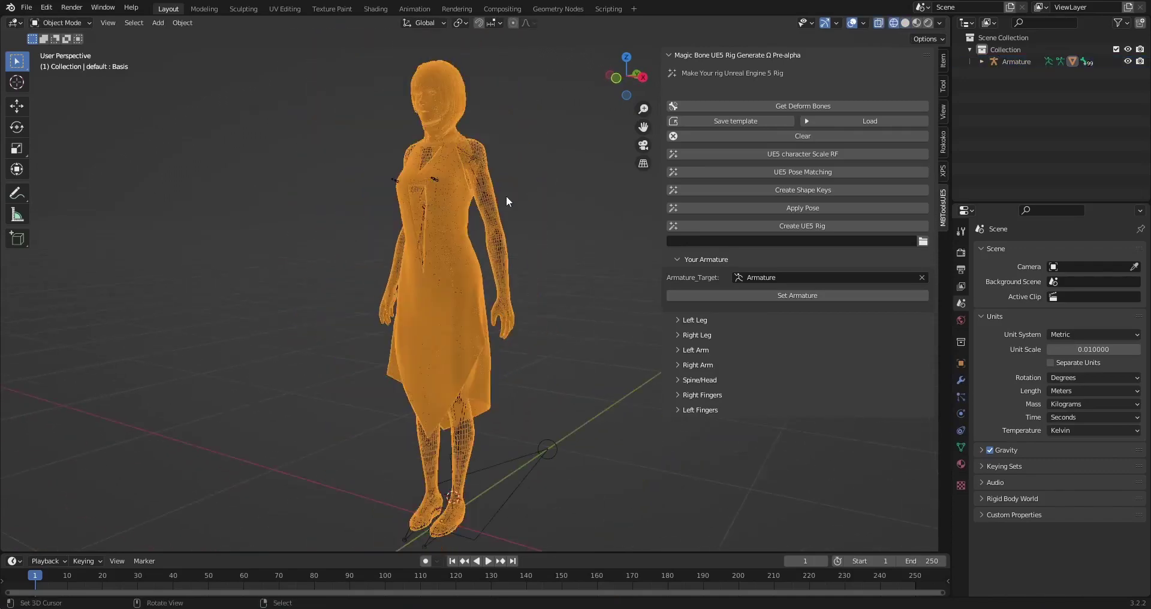
Step: Set the armature to display In Front and switch the viewport to solid shading
left_click(487, 191)
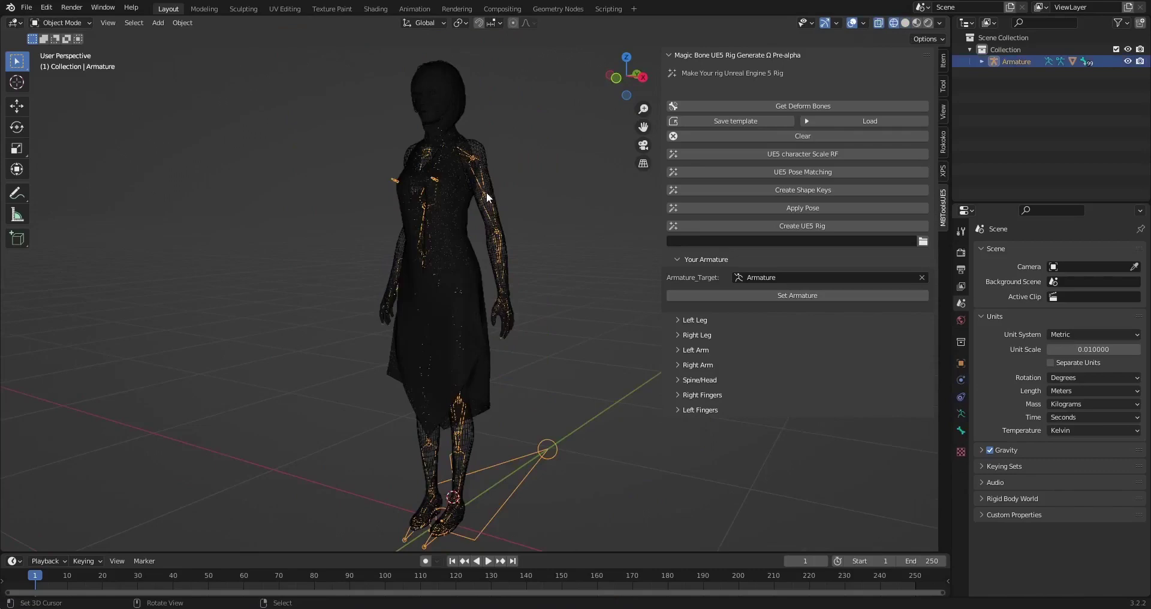
left_click(960, 413)
left_click(1007, 426)
left_click(1045, 498)
scroll(473, 350, "up", 5)
mouse_move(465, 353)
middle_mouse_down()
mouse_move(453, 336)
mouse_move(540, 334)
mouse_move(369, 319)
mouse_move(411, 307)
middle_mouse_up()
key("z")
left_click(353, 323)
key("z")
left_click(447, 322)
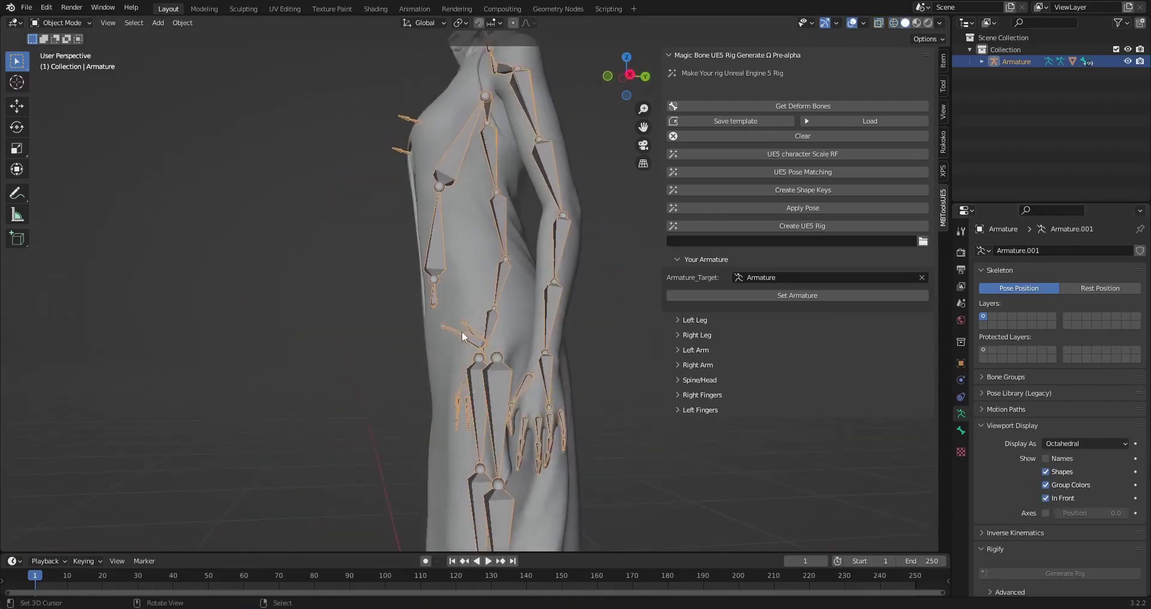
Step: Edit the armature in right side view and move the lower waist joint and pelvis bone tip backward toward the hips
middle_click_drag(412, 186, 487, 231)
scroll(436, 278, "down", 3)
middle_click_drag(494, 305, 277, 267)
scroll(509, 293, "up", 2)
scroll(452, 297, "up", 3)
left_click(18, 107)
scroll(363, 270, "up", 3)
key("Tab")
left_click(400, 330)
left_click(408, 361)
left_click(21, 109)
key("KP_3")
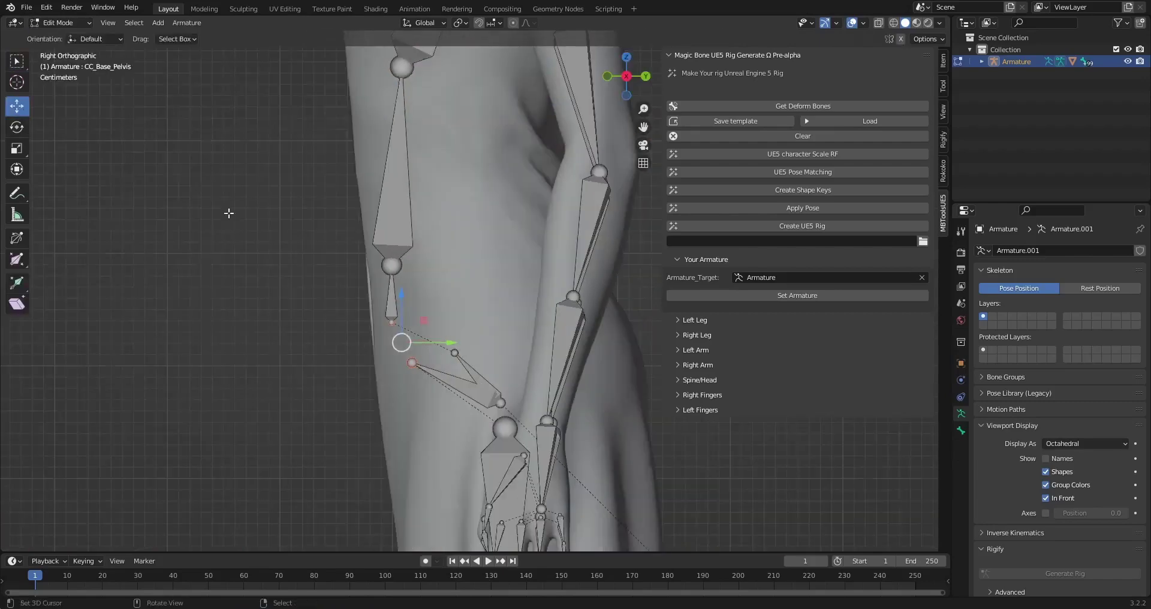
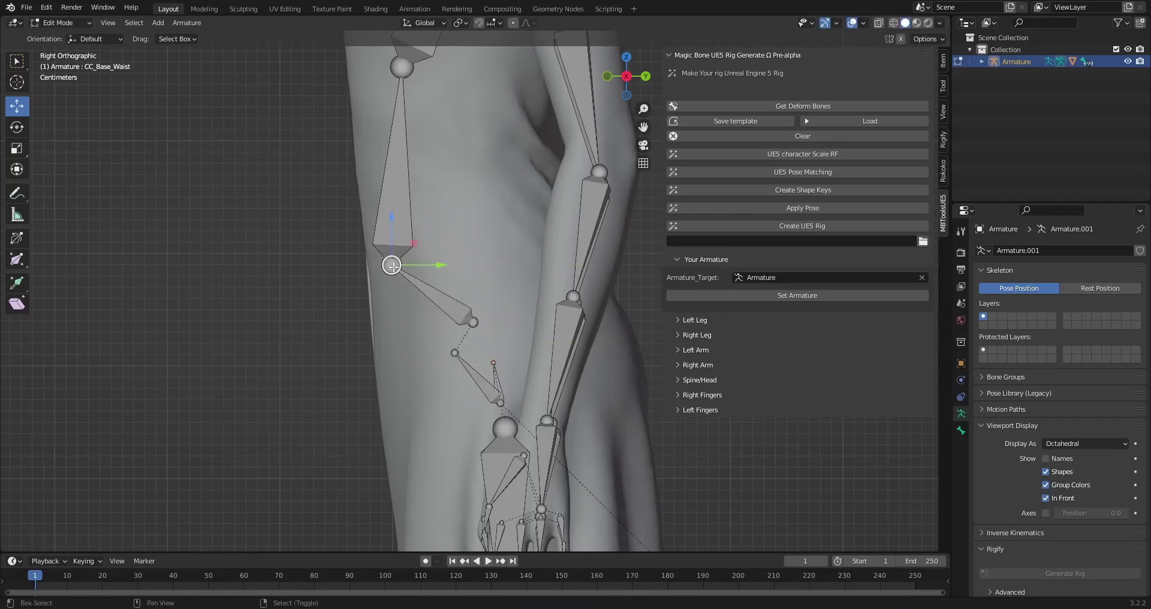
Step: Shift the joint at the upper end of the lower spine bone slightly backward
middle_click_drag(433, 138, 431, 260, "shift")
left_click(395, 173)
left_click(400, 189)
middle_click_drag(403, 190, 433, 331, "shift")
scroll(420, 323, "down", 2)
left_click_drag(437, 334, 448, 336)
Step: Adjust the pelvis tip and both waist joints so the lower spine runs in a smooth line to the hips
middle_click_drag(447, 374, 417, 321, "shift")
scroll(426, 300, "up", 3)
left_click_drag(418, 360, 465, 373)
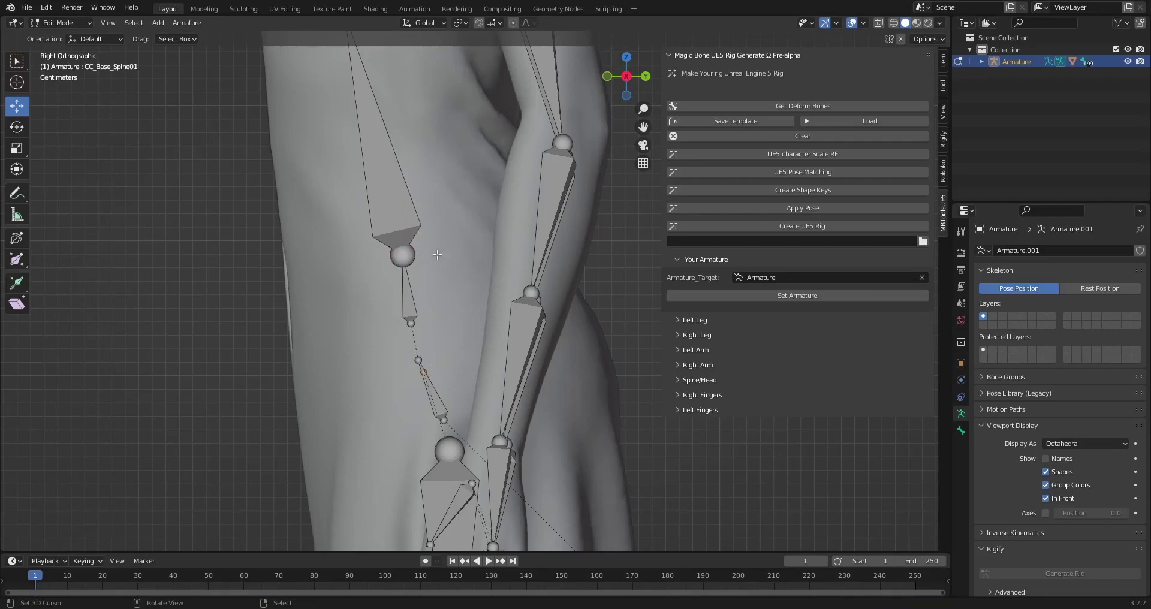
left_click_drag(455, 255, 445, 256)
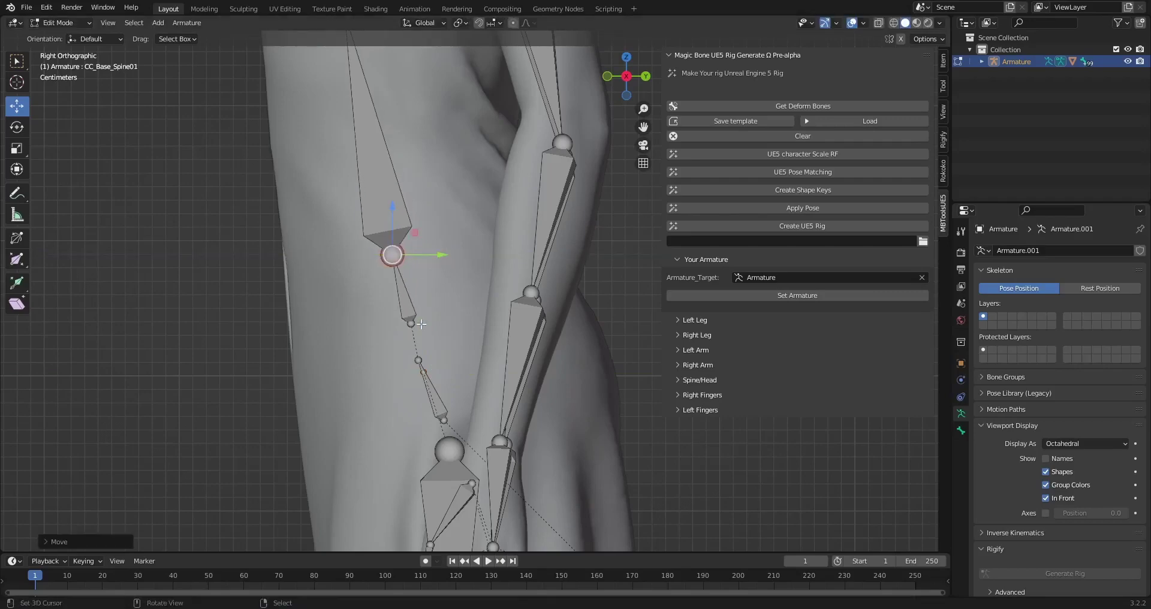
left_click_drag(450, 327, 450, 326)
Step: Test moving and rotating the pelvis and hip bones in Pose Mode, then return to Object Mode
scroll(379, 317, "down", 6)
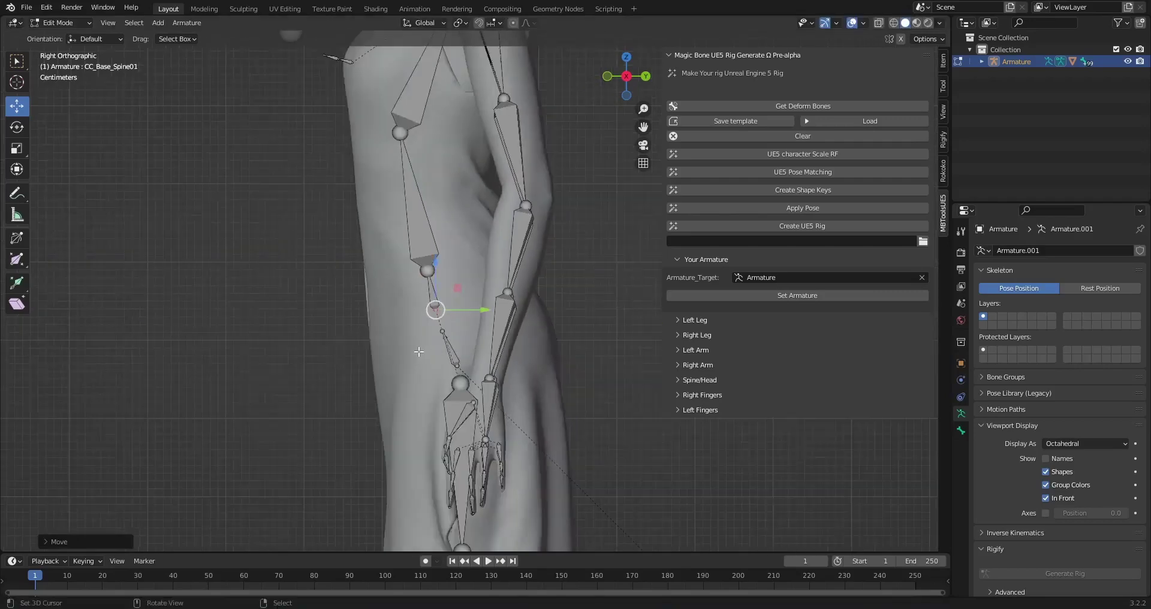
middle_click_drag(378, 317, 456, 303)
key("Tab")
key("ctrl+Tab")
left_click(466, 308)
scroll(467, 308, "up", 4)
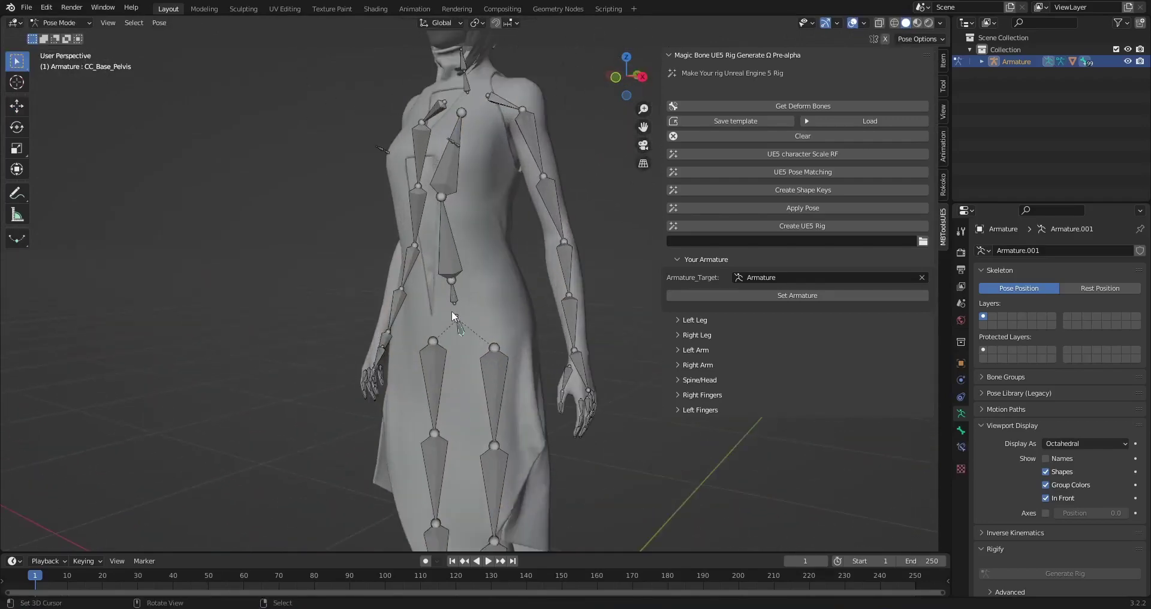
key("g")
right_click(459, 321)
right_click(459, 322)
key("r")
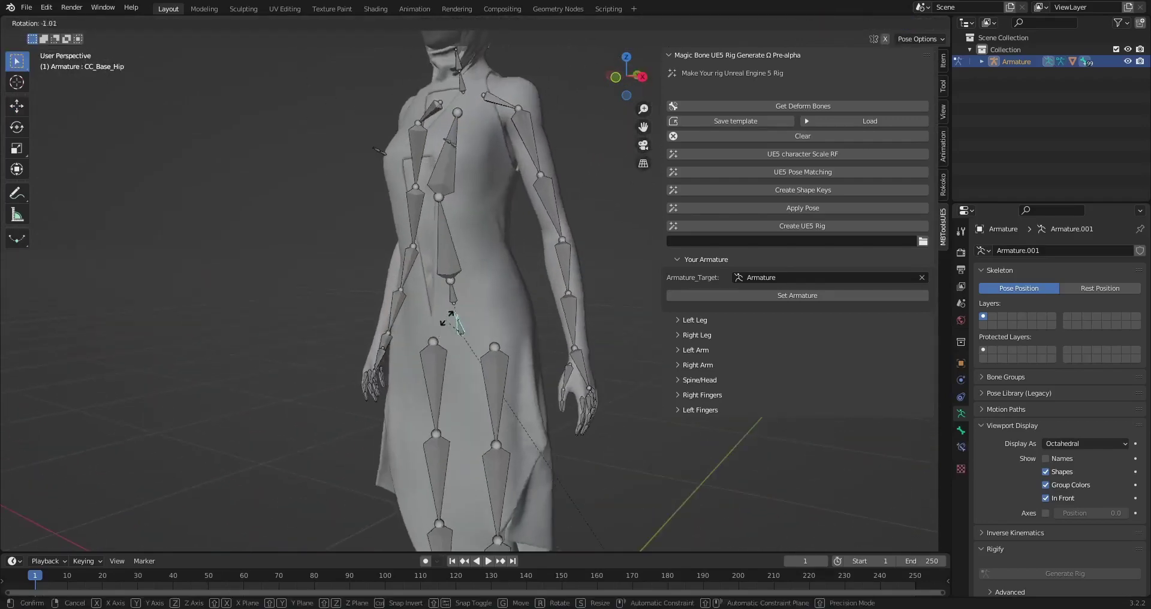
right_click(443, 327)
scroll(451, 295, "down", 4)
middle_click_drag(440, 306, 410, 275)
key("ctrl+Tab")
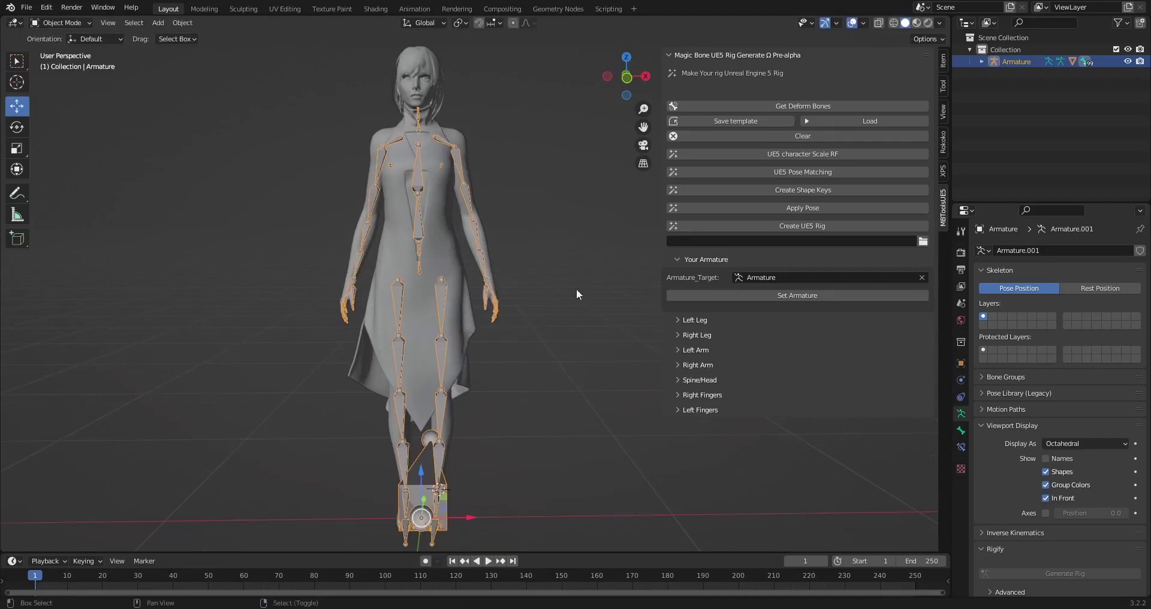
Step: Clear the add-on's target armature and rename the armature object as testRig
left_click(921, 278)
middle_click_drag(510, 286, 483, 236)
right_click(486, 243)
left_click(458, 242)
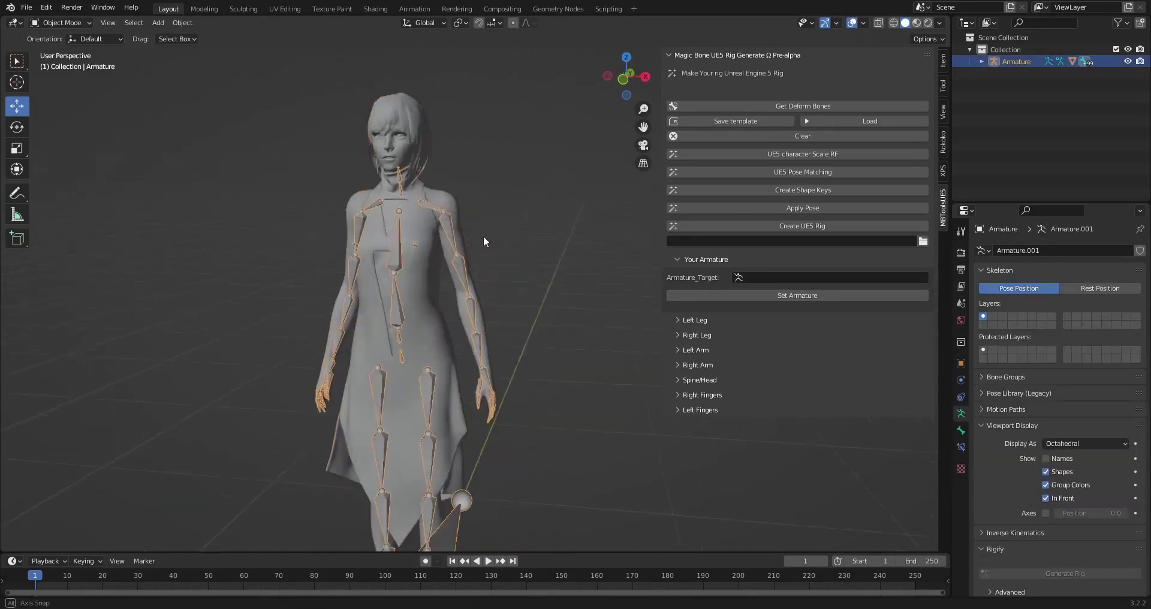
scroll(477, 234, "up", 5)
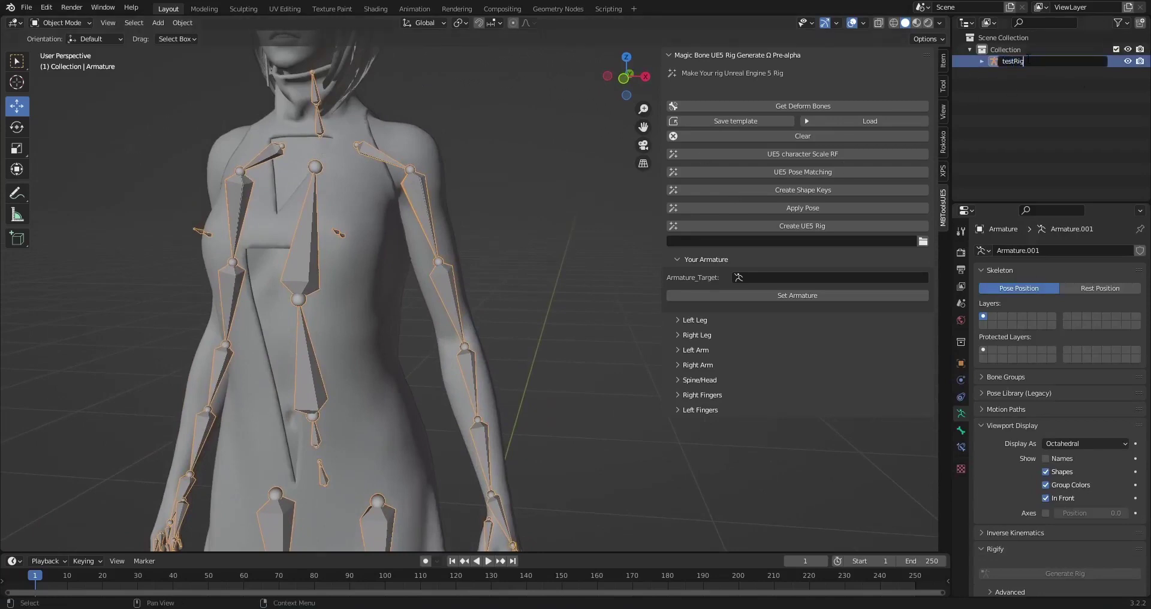
scroll(505, 248, "down", 6)
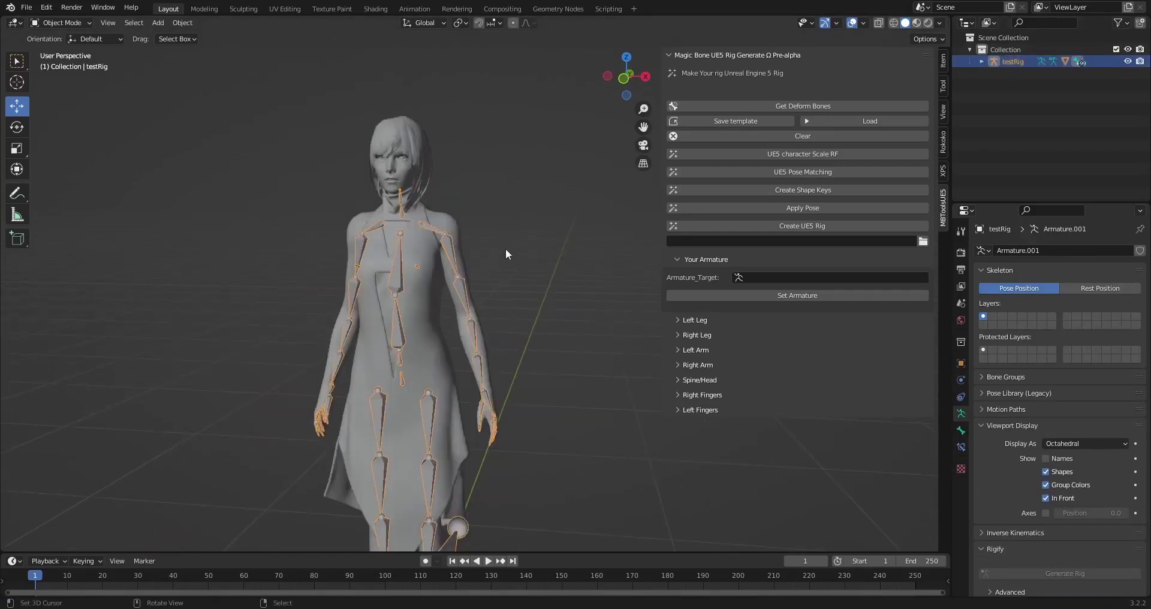
Step: Set testRig as the add-on's target armature
middle_click_drag(515, 254, 454, 290)
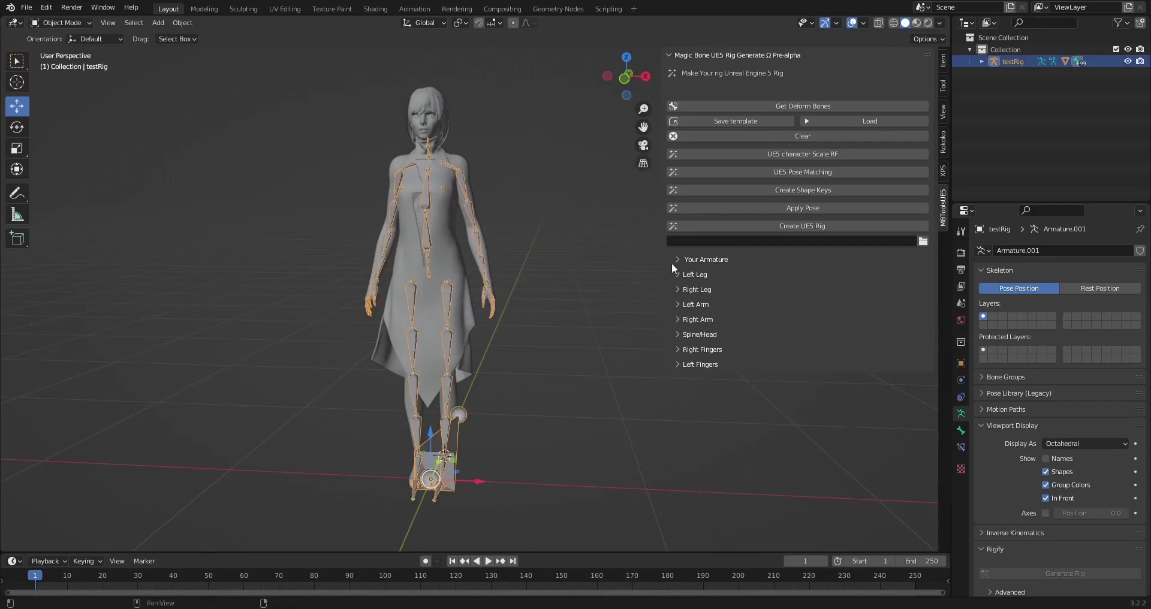
left_click(697, 262)
left_click(785, 296)
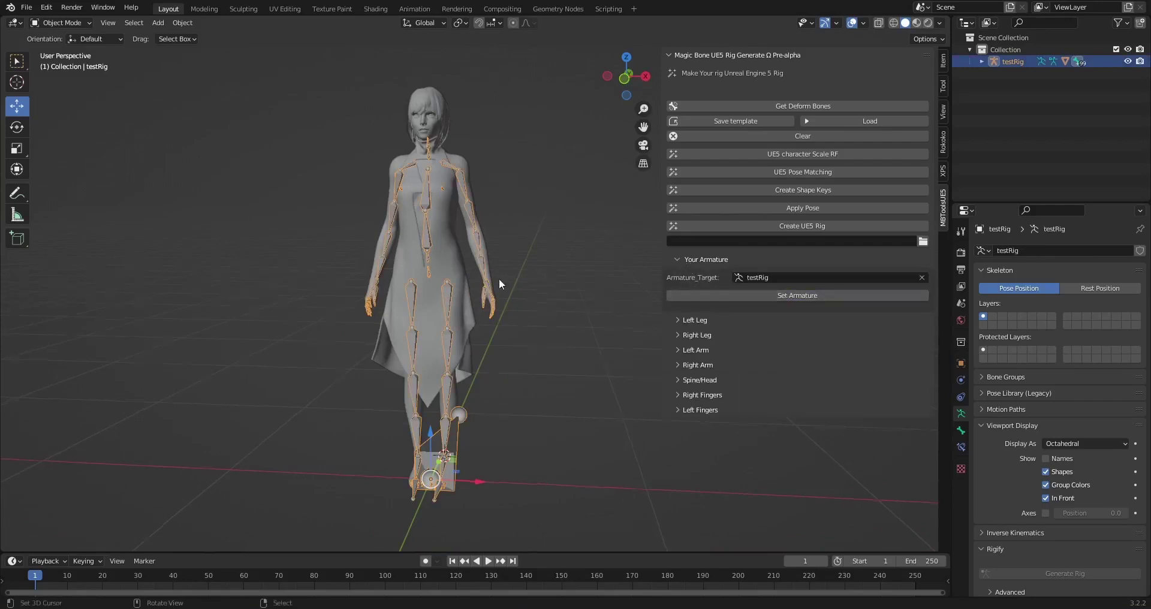
Step: Expand the Left Leg bone mapping, switch to Pose Mode and test-rotate the left ThighTwist01 bone without keeping the rotation
scroll(493, 277, "up", 3)
left_click(691, 316)
middle_click_drag(562, 331, 721, 347)
key("ctrl+Tab")
left_click(444, 280)
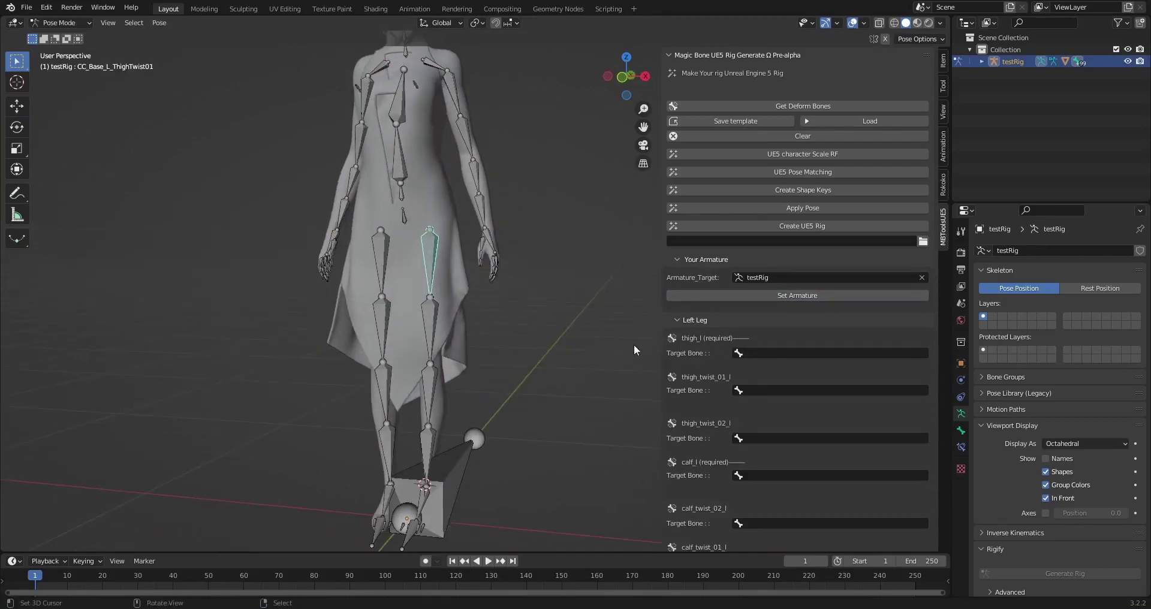
middle_click_drag(541, 326, 456, 300)
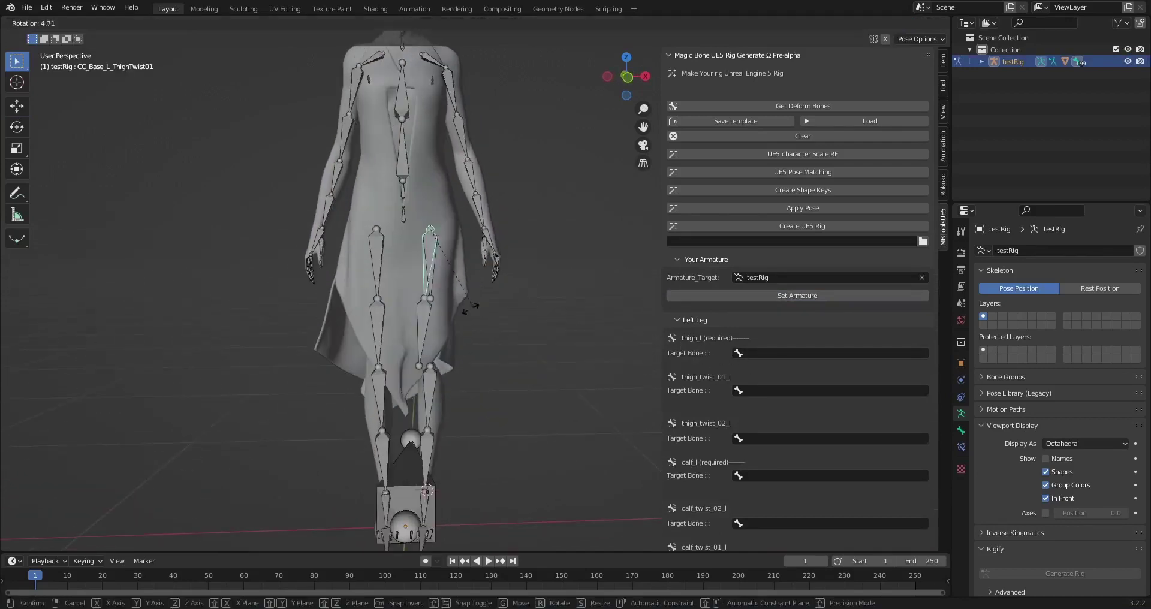
key("r")
key("r")
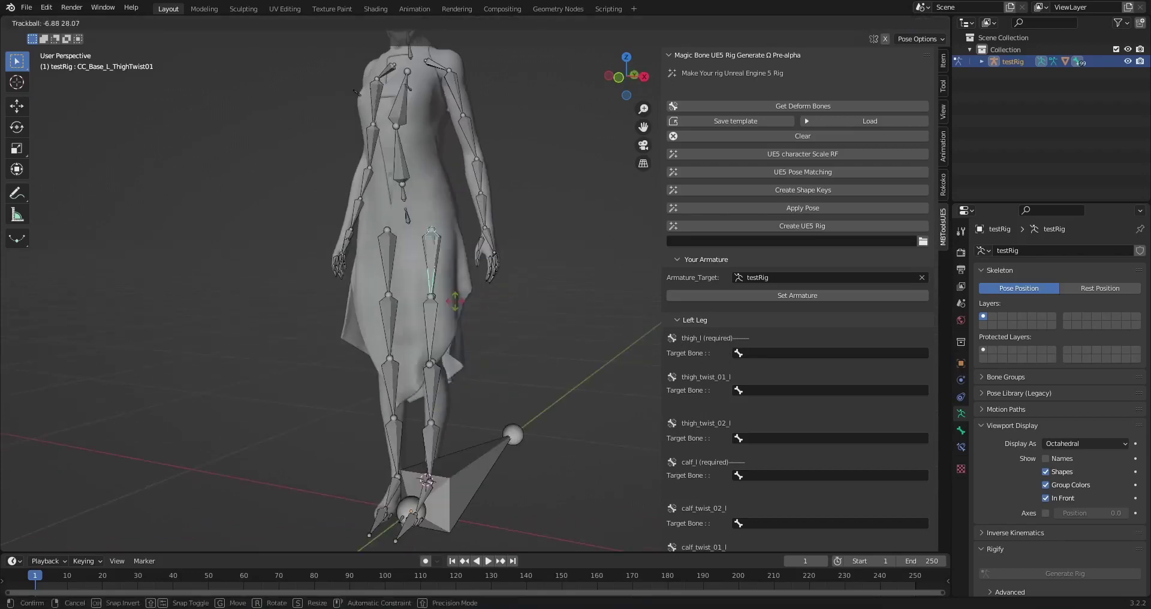
right_click(419, 324)
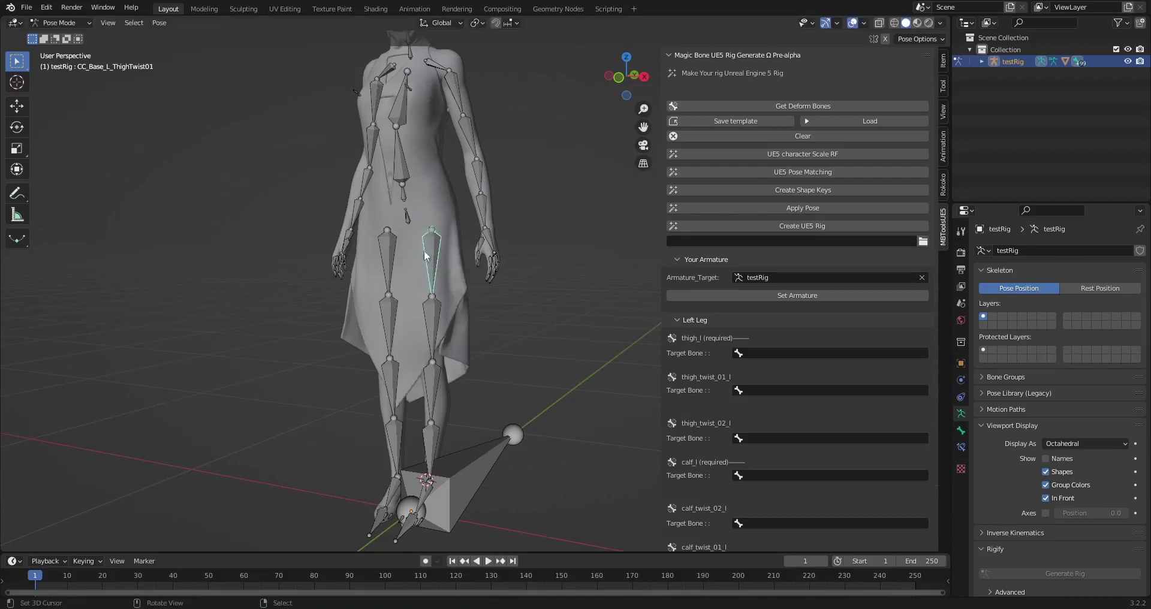
Step: Identify the main left thigh bone with a test rotation and assign CC_Base_L_Thigh as the target for thigh_l
left_click(428, 256)
key("r")
key("r")
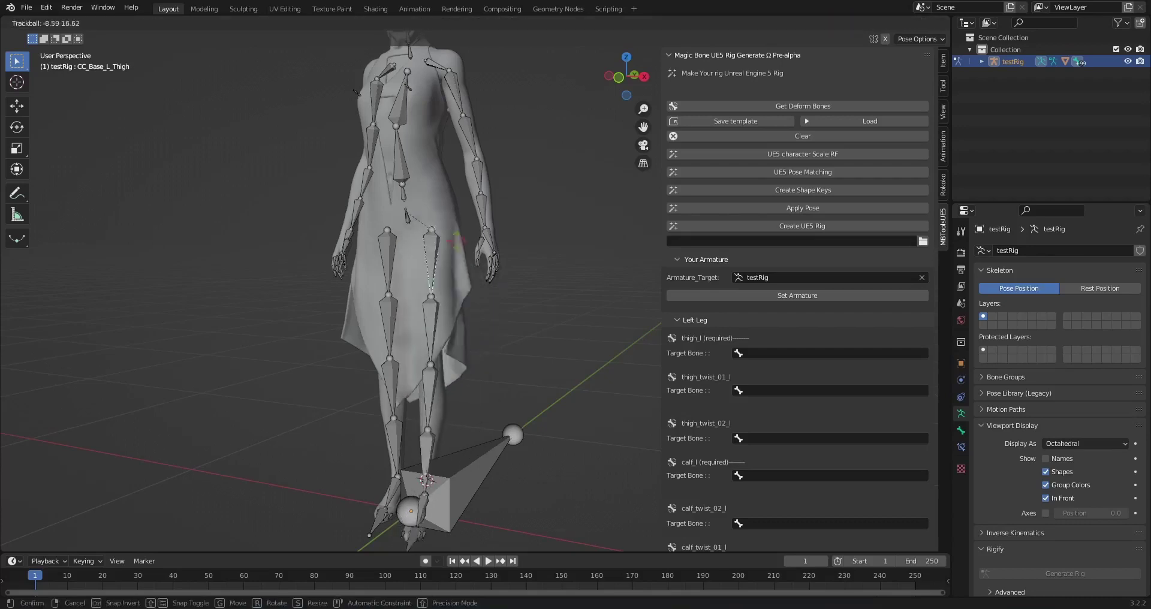
right_click(443, 293)
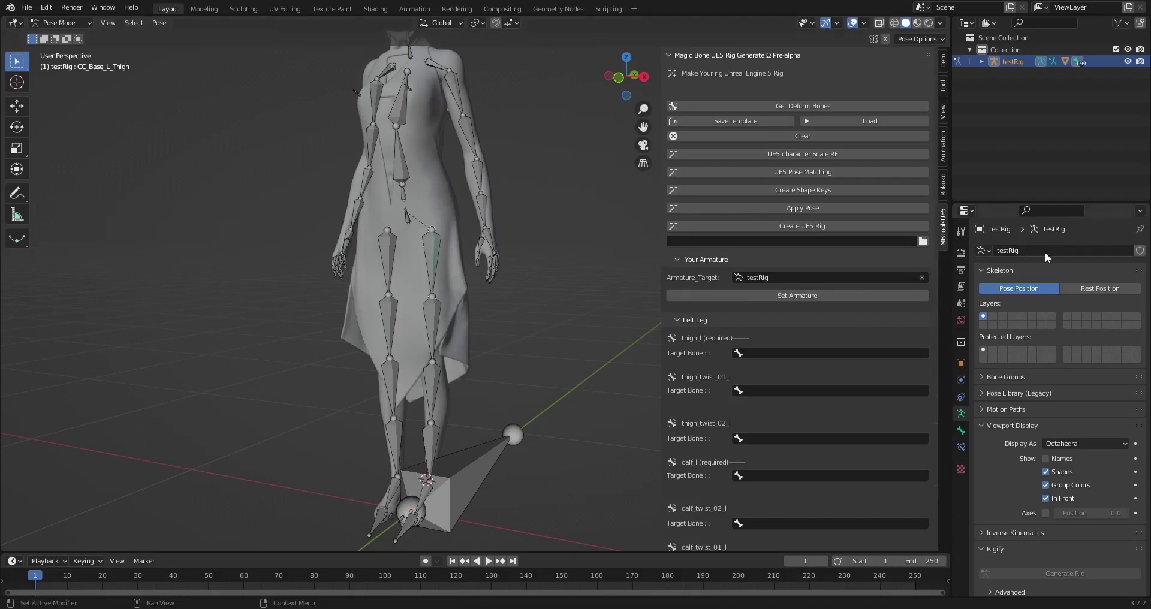
left_click(960, 430)
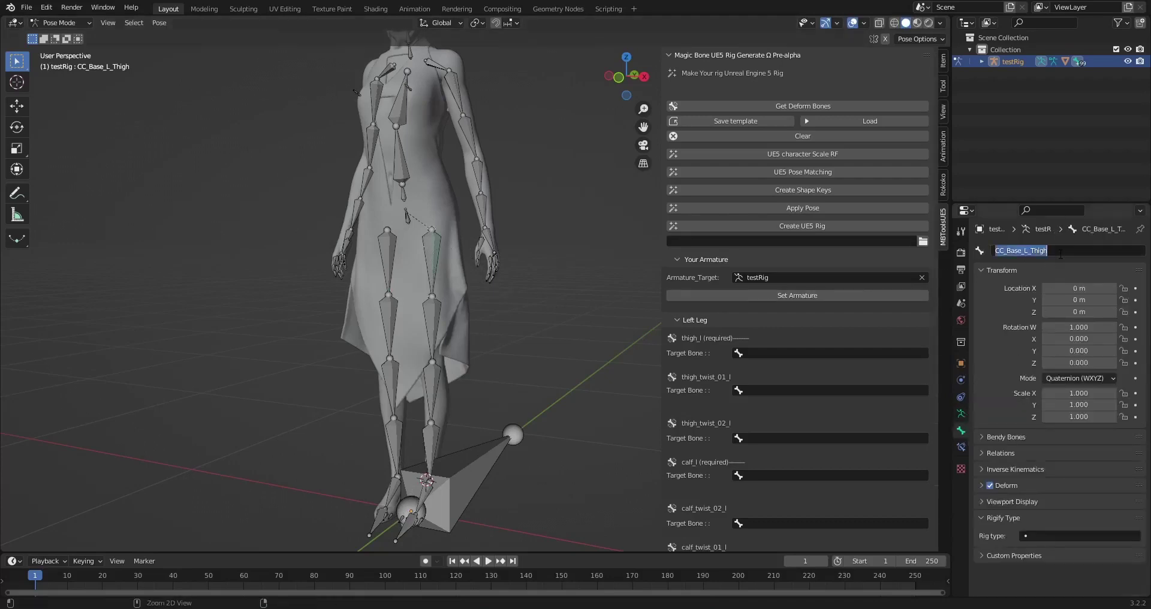
left_click(771, 352)
type("CC_Base_L_Thigh")
key("Return")
Step: Test-rotate the left lower thigh bone and assign CC_Base_L_ThighTwist02 as the target for thigh_twist_01_l
middle_click_drag(528, 335, 546, 259, "shift")
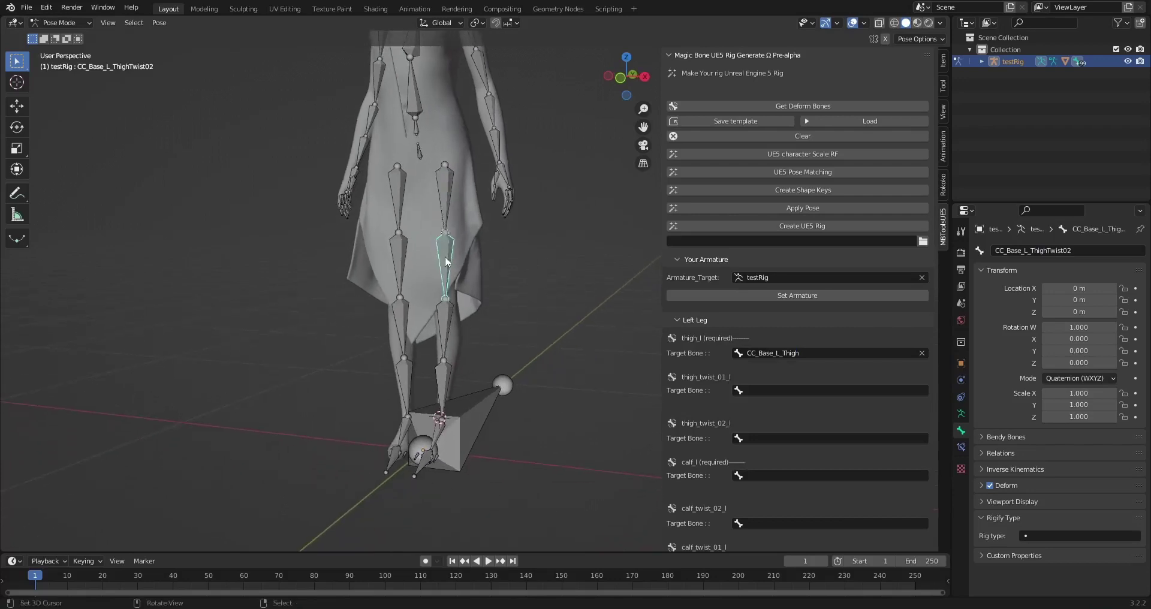
key("r")
key("r")
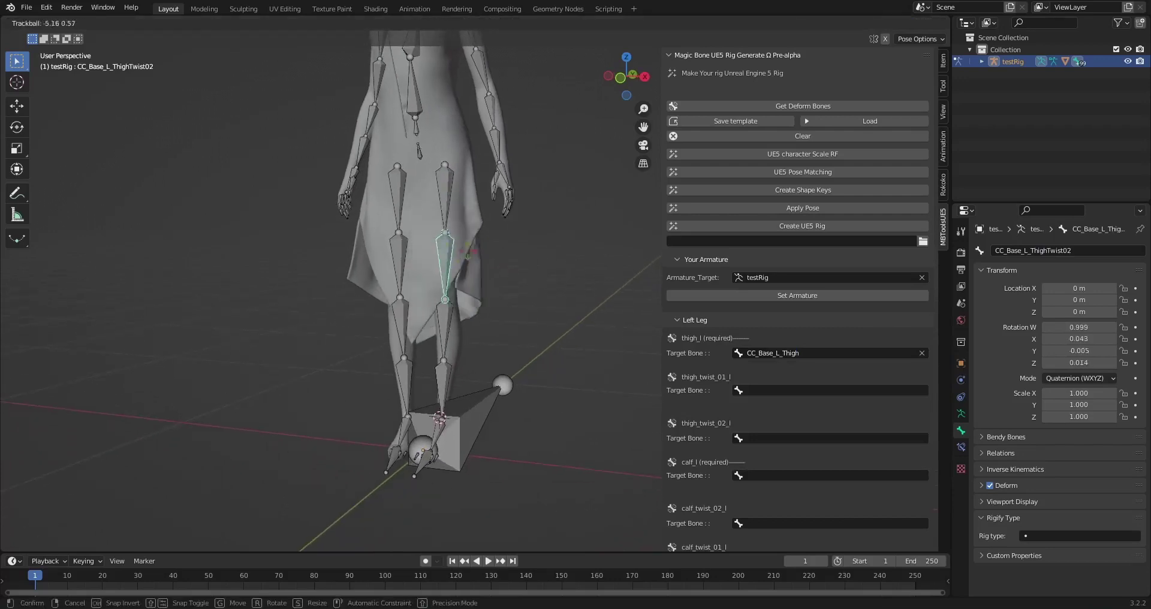
right_click(490, 268)
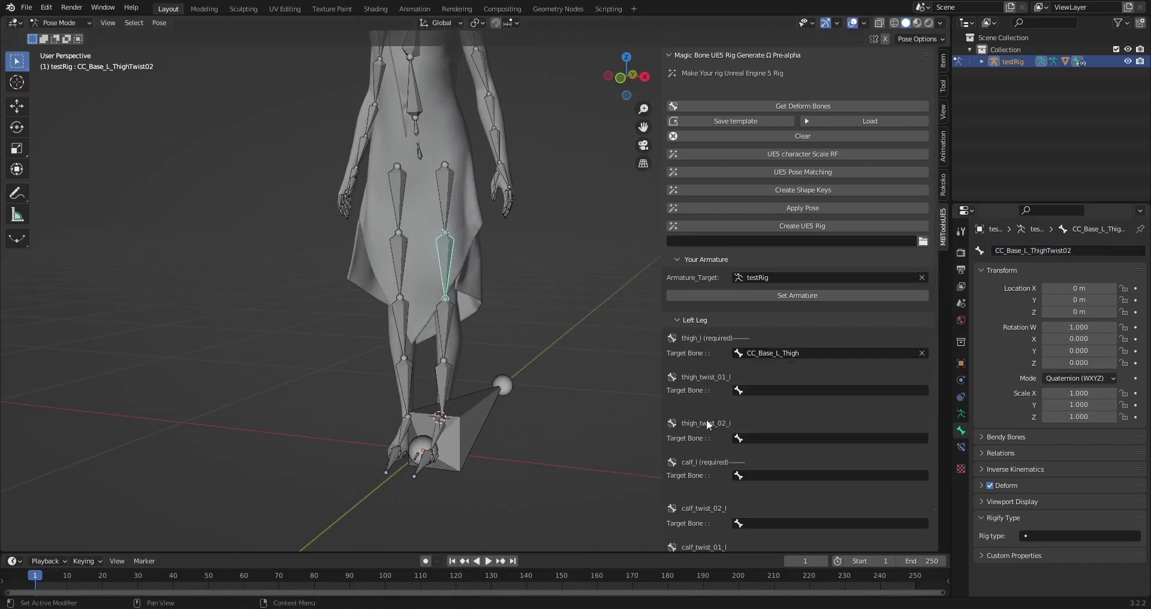
scroll(706, 424, "down", 1)
left_click(753, 366)
type("CC_Base_L_ThighTwist02")
key("Return")
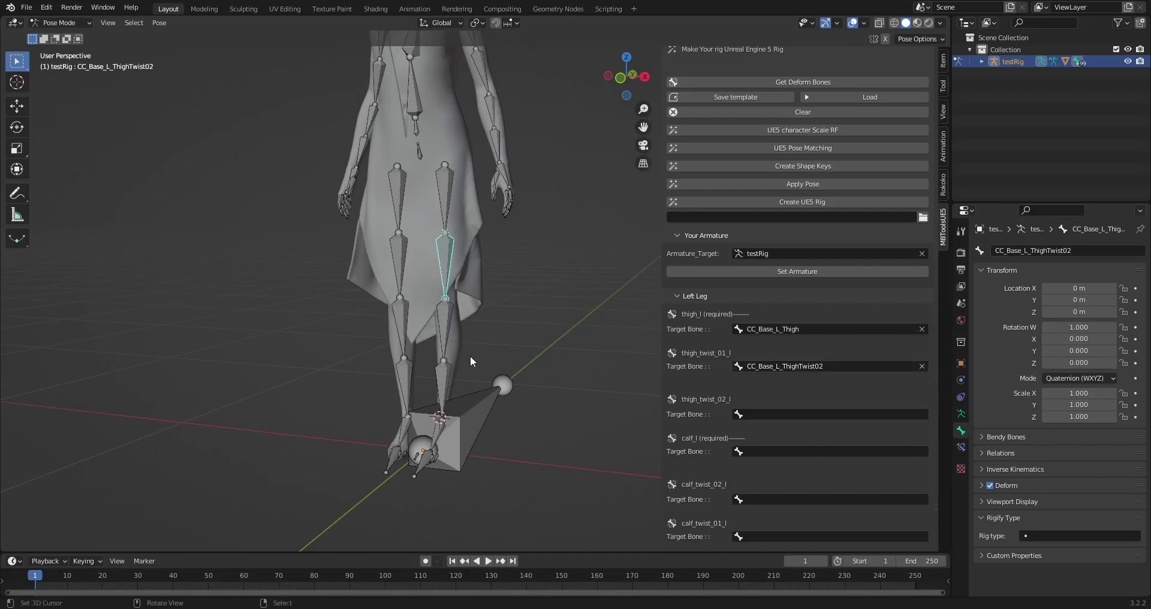
Step: Identify the main left calf bone with test rotations and assign CC_Base_L_Calf as the target for calf_l
left_click(439, 315)
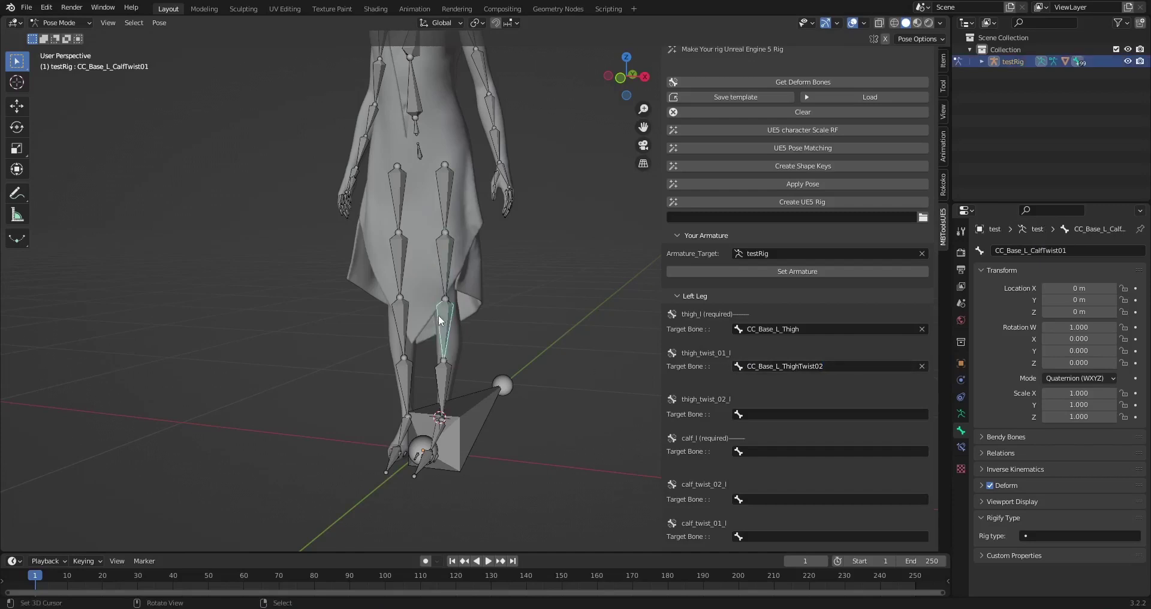
key("r")
key("Escape")
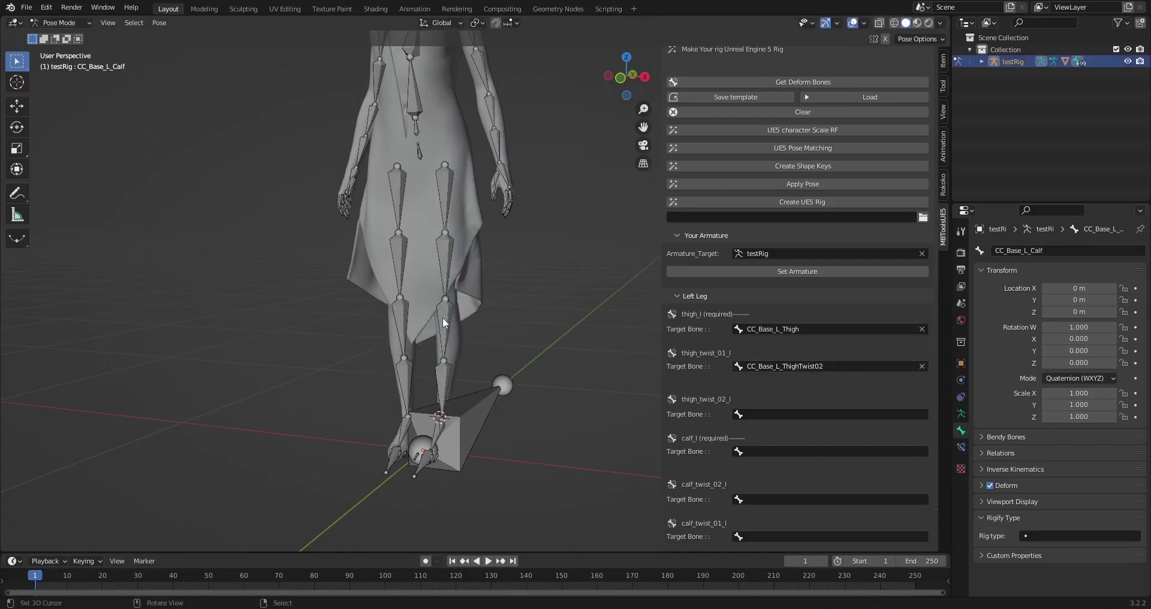
key("r")
key("r")
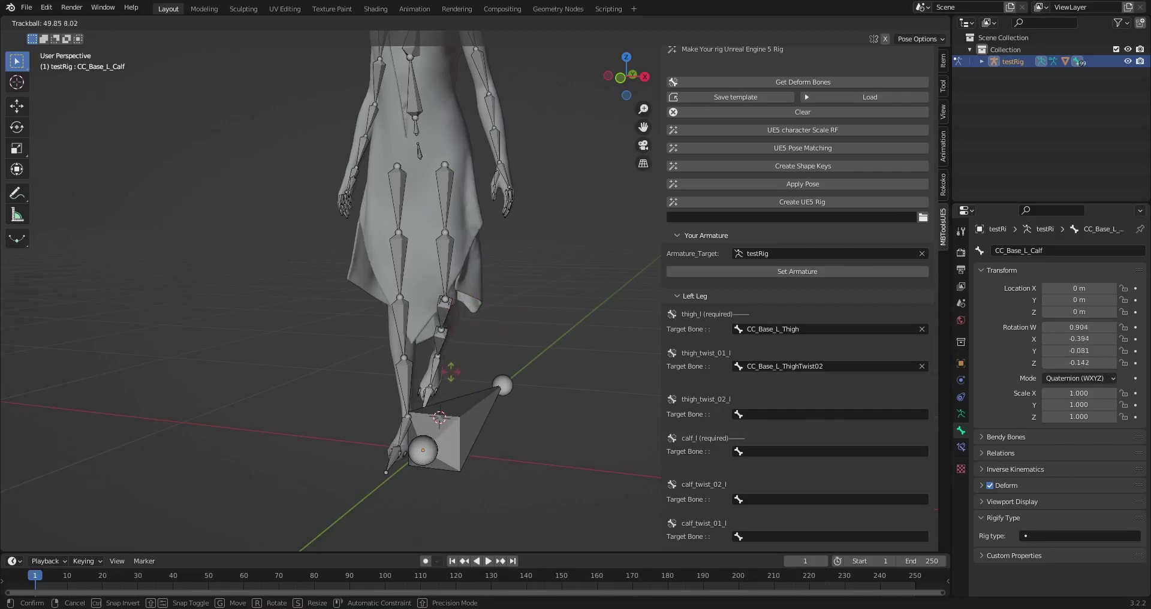
key("Escape")
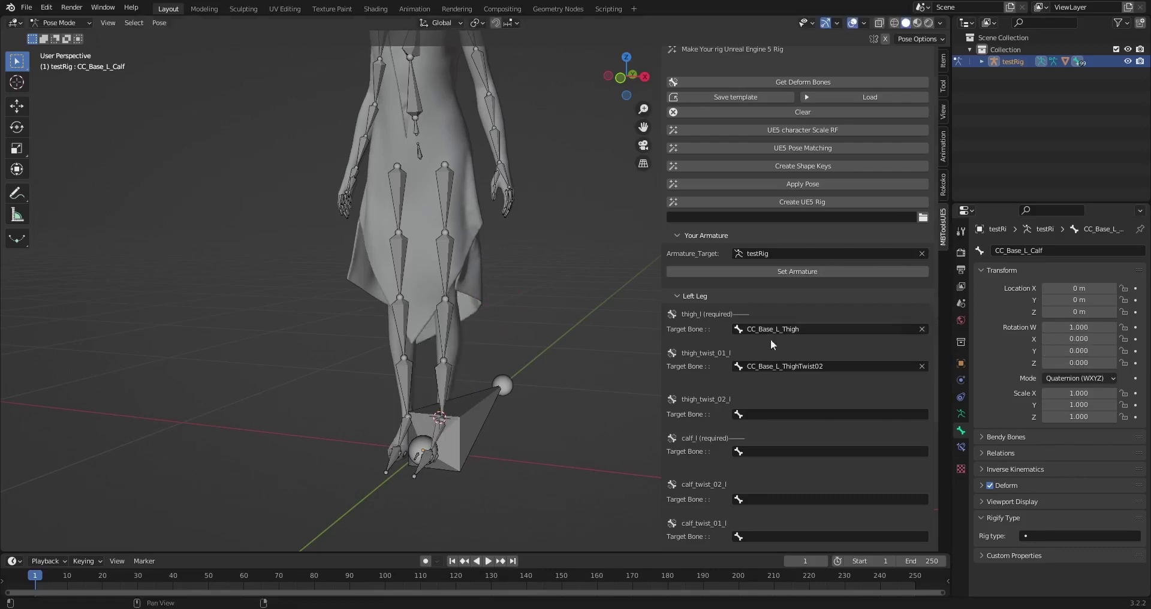
left_click(732, 446)
type("CC_Base_L_Calf")
left_click(780, 469)
Step: Test-rotate the left foot bone and assign CC_Base_L_Foot as the target for foot_l
middle_click_drag(547, 422, 571, 412)
middle_click_drag(571, 412, 492, 394, "shift")
scroll(573, 375, "up", 2)
left_click(491, 394)
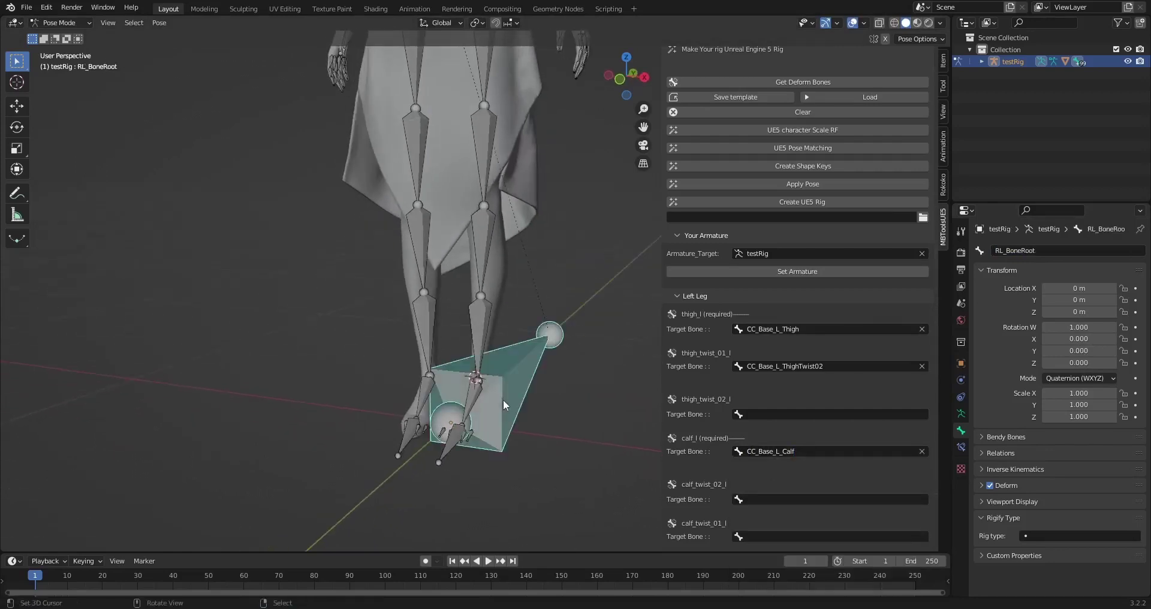
key("r")
key("r")
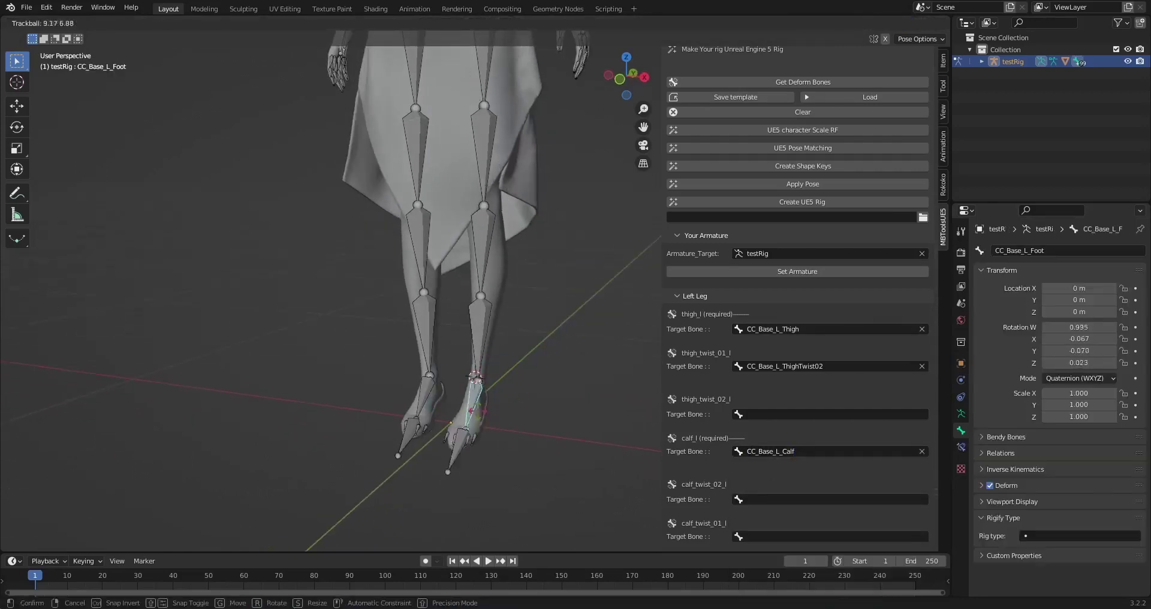
right_click(517, 404)
mouse_move(520, 402)
middle_mouse_down()
mouse_move(491, 398)
mouse_move(517, 400)
middle_mouse_up()
left_click(716, 407)
scroll(716, 407, "down", 7)
left_click(773, 407)
type("CC_Base_L_Foot")
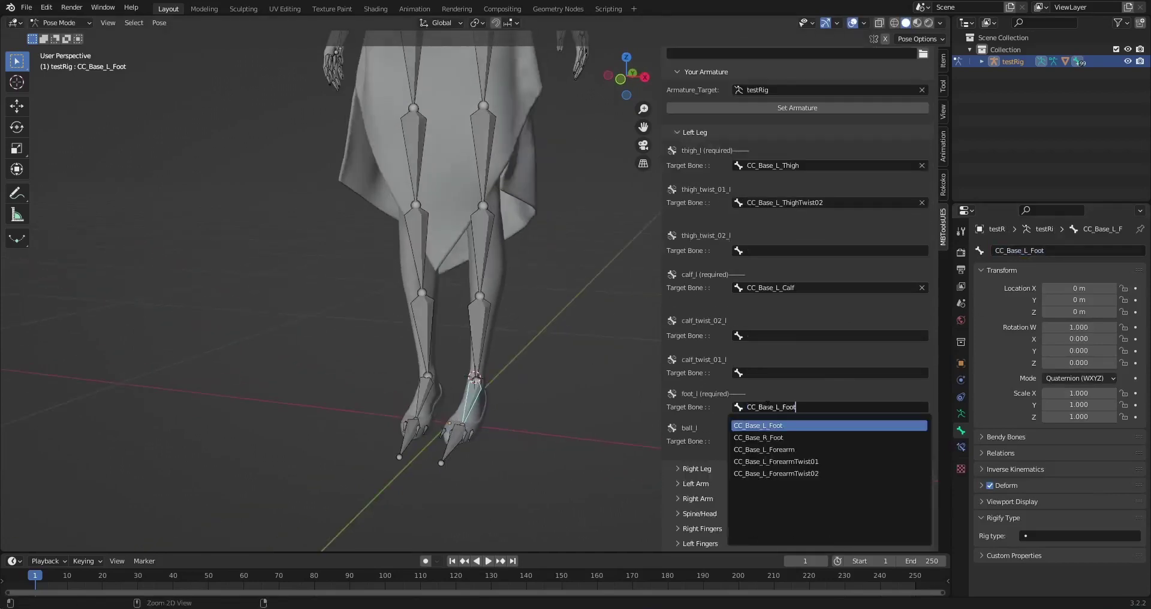
left_click(780, 425)
Step: Assign the left toe bone CC_Base_L_ToeBaseShareBone as the target for ball_l
middle_click_drag(461, 423, 458, 377, "shift")
key("ctrl+c")
left_click(774, 441)
key("ctrl+v")
key("Return")
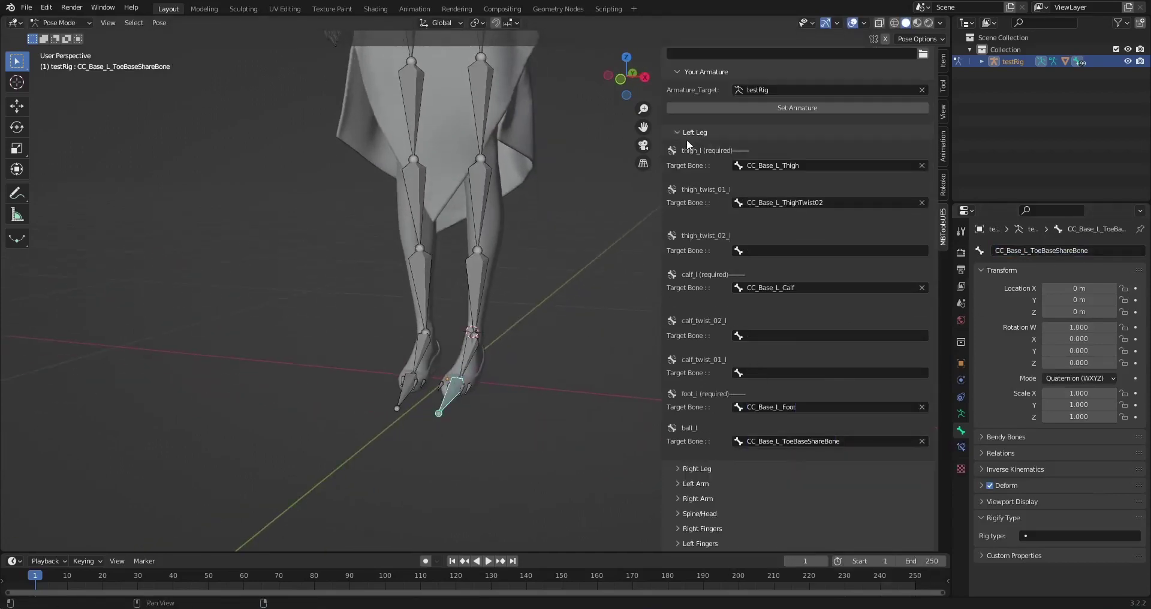
Step: Expand the Right Leg bone mapping and assign CC_Base_R_Thigh as the target for thigh_r
left_click(696, 129)
left_click(696, 336)
middle_click_drag(449, 228, 476, 358, "shift")
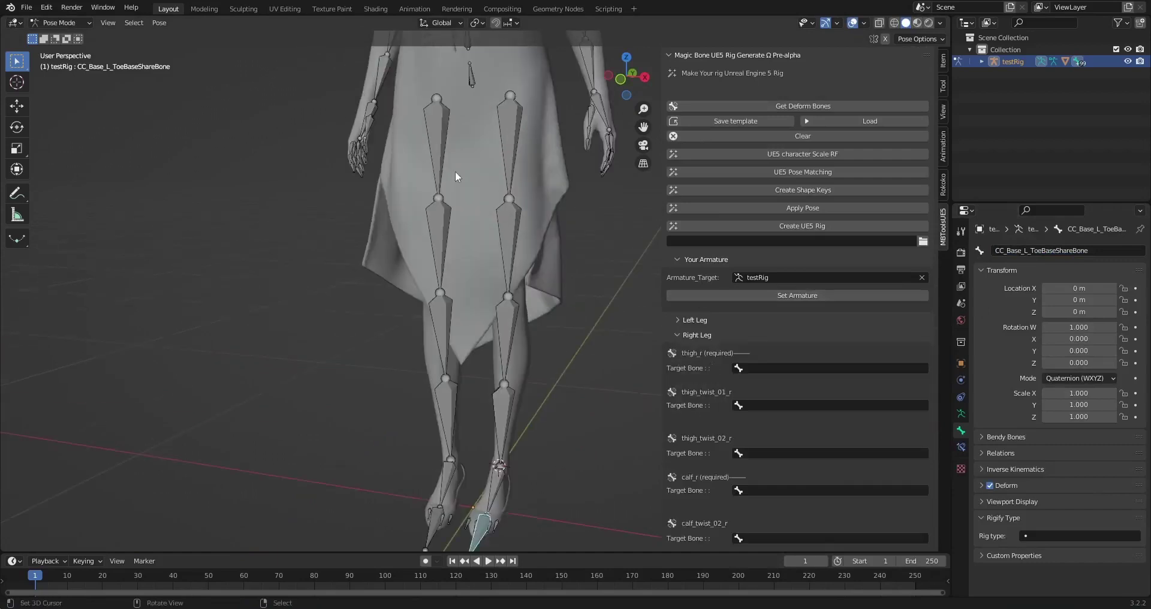
left_click(444, 159)
left_click(443, 159)
key("r")
key("r")
right_click(408, 170)
left_click(441, 159)
key("ctrl+c")
left_click(779, 367)
key("ctrl+v")
key("Return")
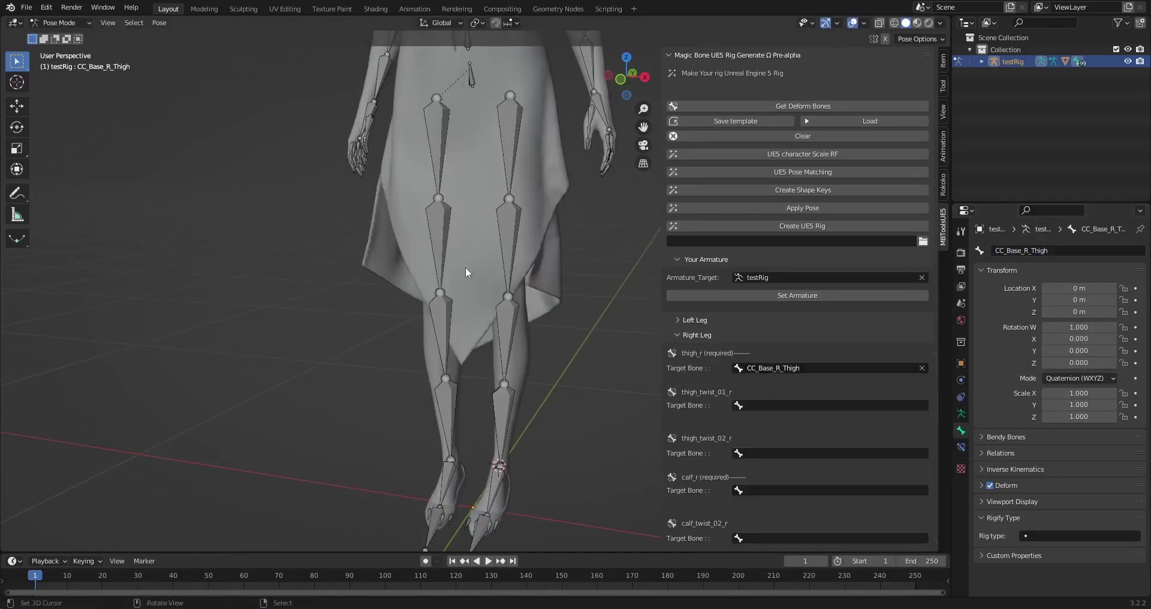
Step: Assign CC_Base_R_ThighTwist02 as the target for thigh_twist_01_r
key("ctrl+c")
left_click(779, 405)
key("ctrl+v")
key("Return")
Step: Select the main right calf bone and assign CC_Base_R_Calf as the target for calf_r
left_click(433, 316)
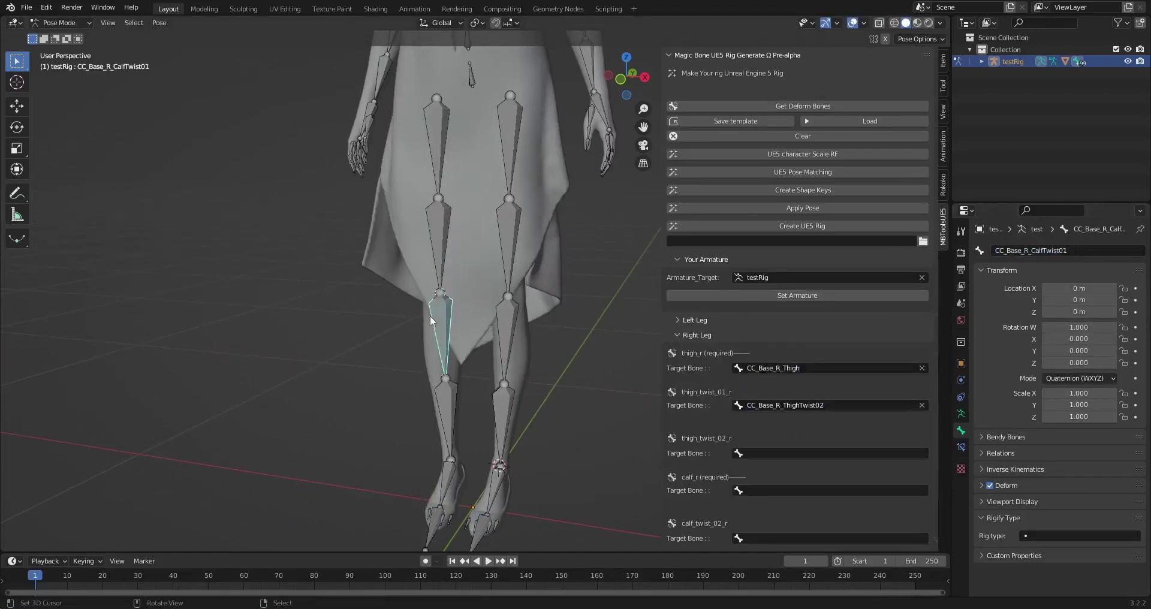
left_click(440, 298)
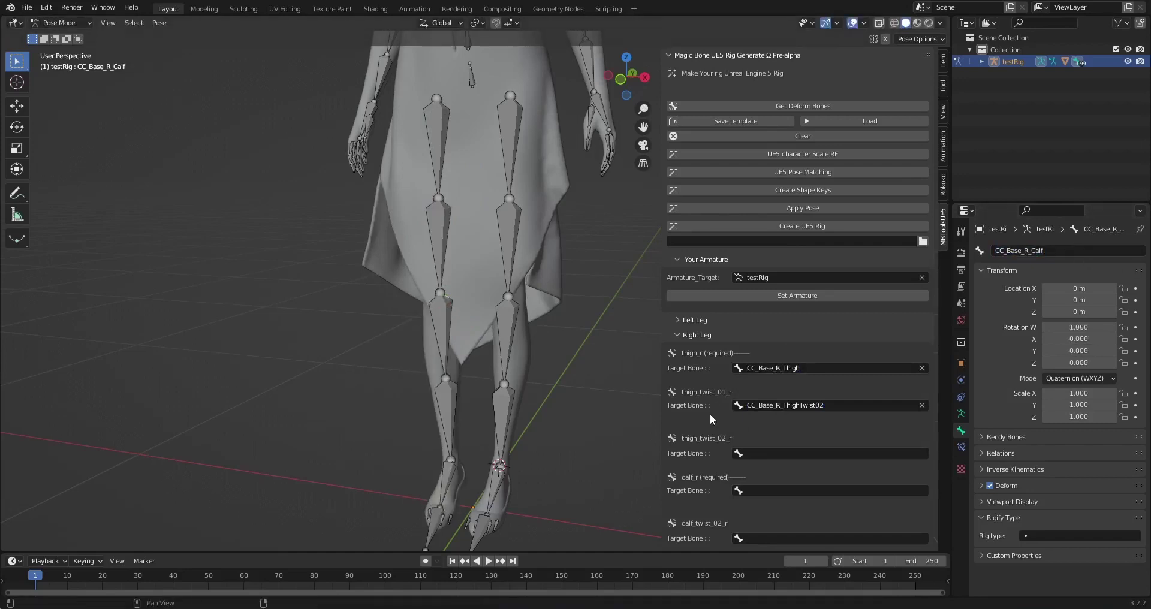
scroll(710, 416, "down", 5)
left_click(748, 371)
key("ctrl+v")
key("Return")
Step: Assign the right lower calf bone CC_Base_R_CalfTwist02 as the target for calf_twist_01_r
middle_click_drag(447, 472, 444, 405, "shift")
left_click_drag(444, 363, 426, 375)
key("ctrl+z")
double_click(1042, 251)
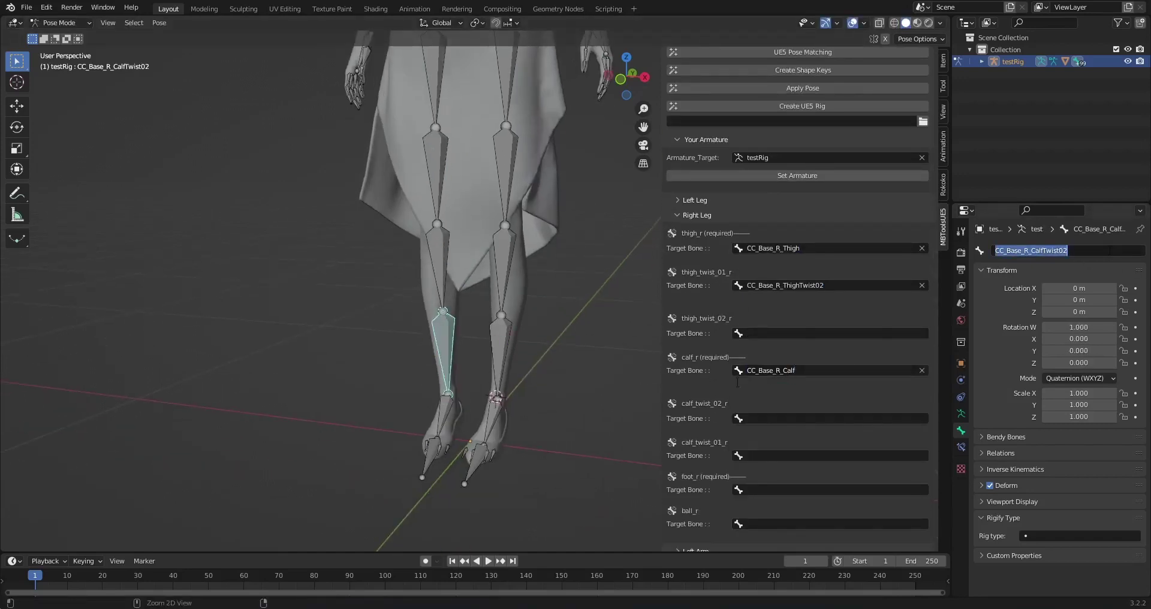
key("ctrl+c")
left_click(779, 456)
key("ctrl+v")
key("Return")
Step: Assign the right foot bone CC_Base_R_Foot as the target for foot_r
left_click(446, 413)
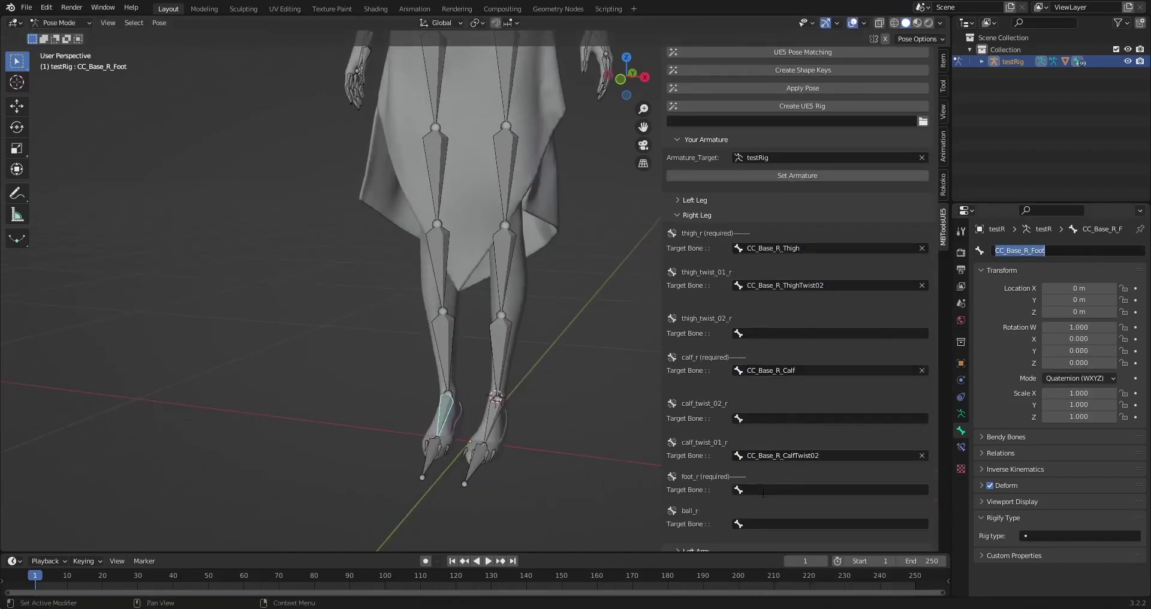
key("ctrl+c")
left_click(762, 490)
key("ctrl+v")
key("Return")
Step: Assign the right toe bone CC_Base_R_ToeBaseShareBone as the target for ball_r
left_click(430, 457)
key("ctrl+c")
left_click(779, 524)
key("ctrl+v")
key("Return")
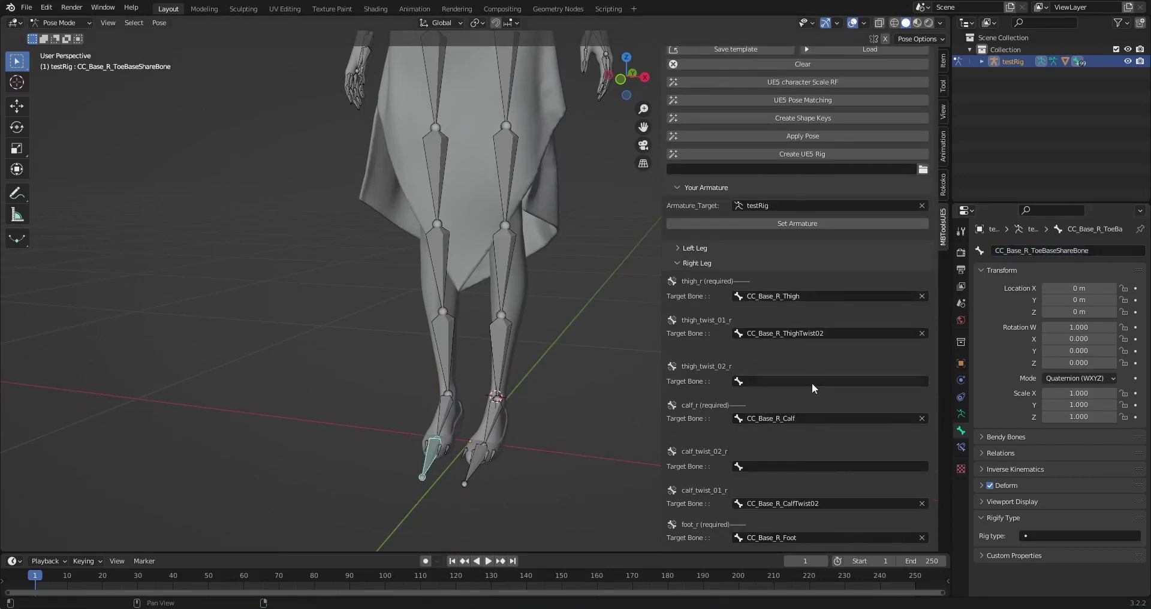
Step: Check the Left Leg mapping, then expand the Left Arm mapping and assign CC_Base_L_Clavicle as the target for clavicle_l
scroll(812, 383, "up", 3)
left_click(687, 266)
left_click(699, 320)
scroll(733, 368, "down", 4)
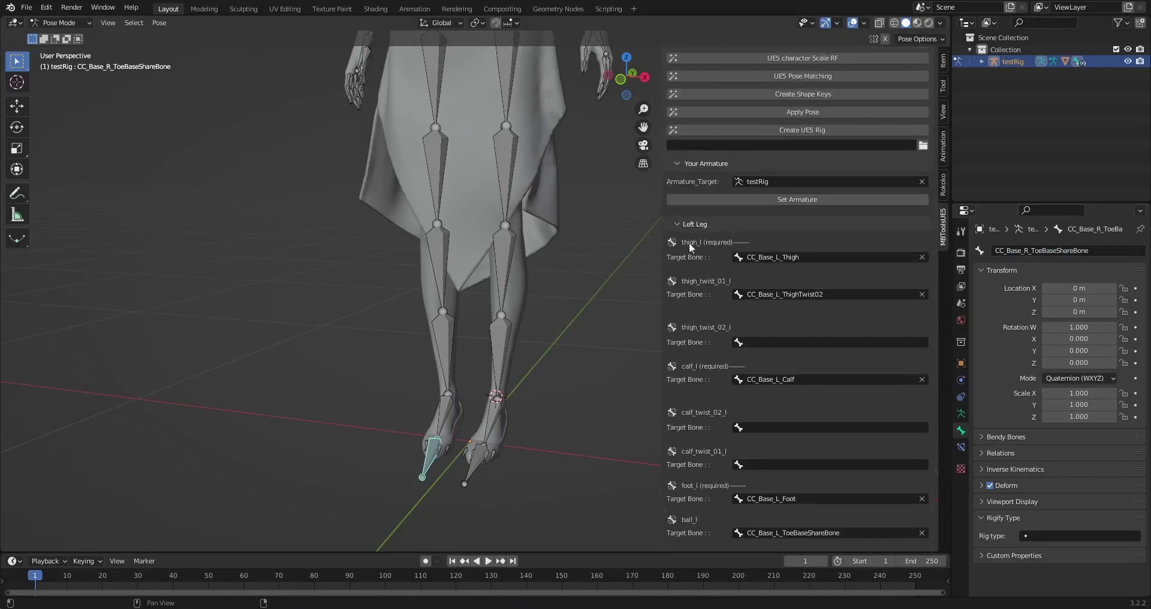
left_click(688, 225)
left_click(697, 351)
middle_click_drag(537, 444, 491, 369, "shift")
left_click(782, 382)
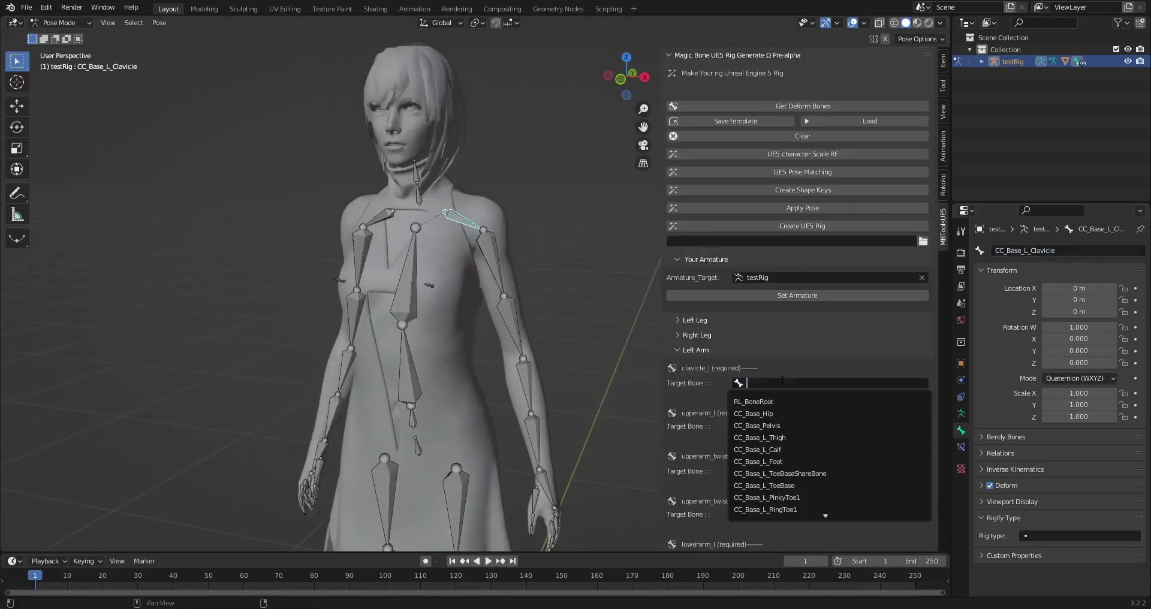
double_click(1026, 250)
key("ctrl+c")
left_click(809, 383)
key("ctrl+v")
key("Return")
Step: Test-rotate the left upper arm bone and assign CC_Base_L_Upperarm as the target for upperarm_l
middle_click_drag(530, 336, 515, 226, "shift")
left_click(484, 217)
key("r")
key("r")
right_click(537, 207)
right_click(484, 217)
left_click(819, 426)
key("ctrl+v")
left_click(807, 444)
Step: Assign CC_Base_L_UpperarmTwist02 as the target for upperarm_twist_01_l
left_click(491, 206)
left_click(743, 471)
key("ctrl+v")
key("Return")
Step: Identify the main left forearm bone with a test rotation and assign CC_Base_L_Forearm as the target for lowerarm_l
scroll(742, 472, "down", 4)
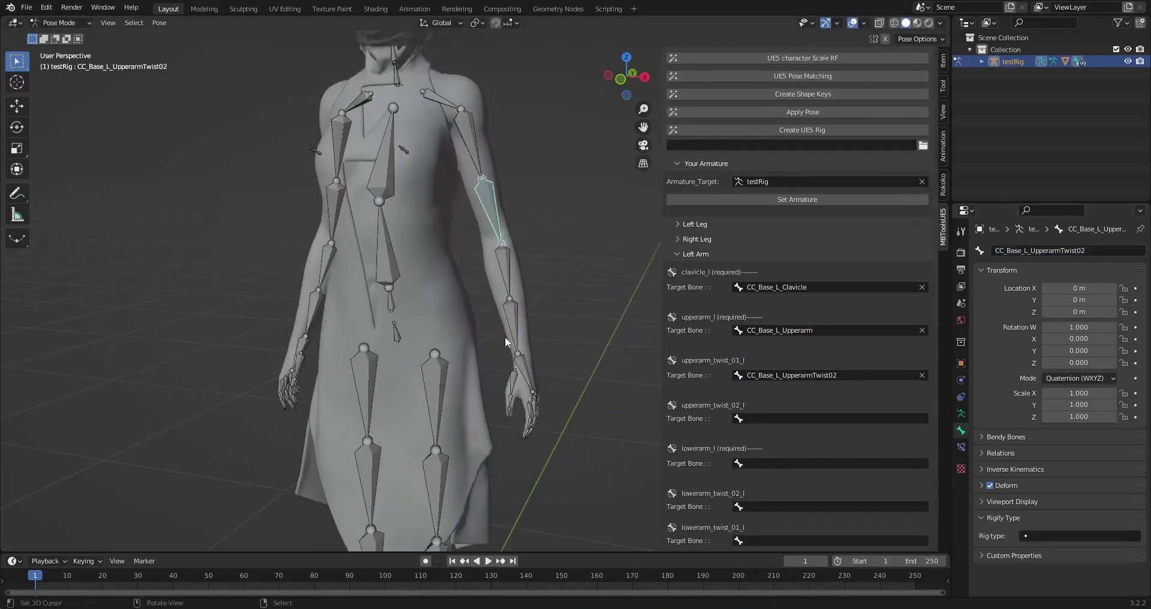
left_click(506, 274)
key("r")
key("r")
right_click(508, 270)
left_click(507, 272)
key("ctrl+c")
left_click(779, 464)
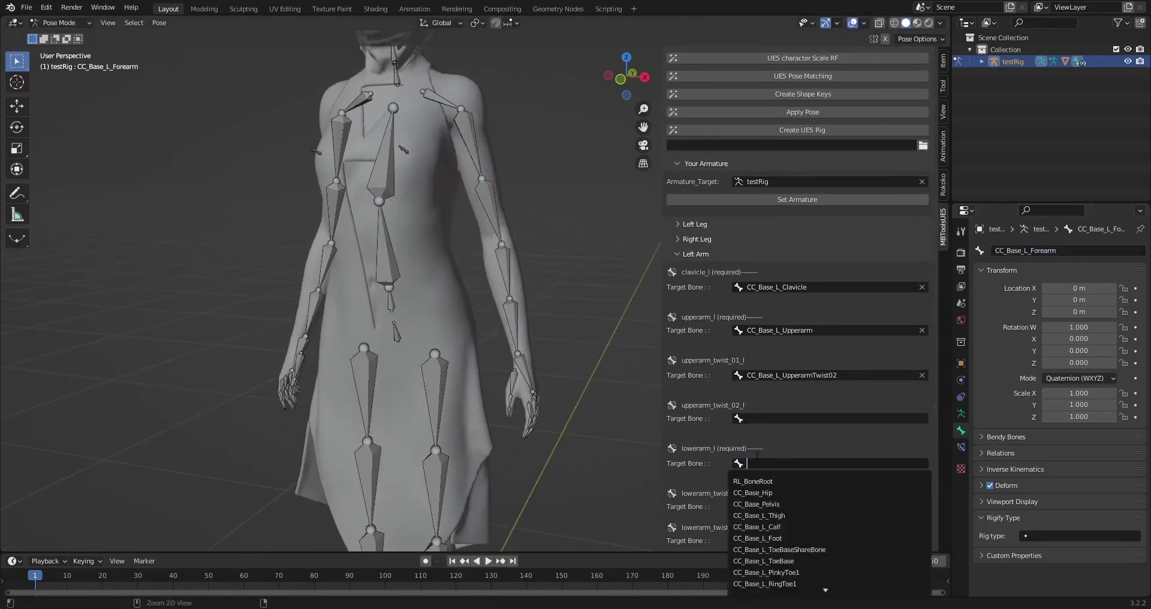
key("ctrl+v")
key("Return")
Step: Assign CC_Base_L_ForearmTwist02 as the target for lowerarm_twist_01_l
key("ctrl+c")
scroll(779, 432, "down", 4)
left_click(773, 436)
key("ctrl+v")
key("Return")
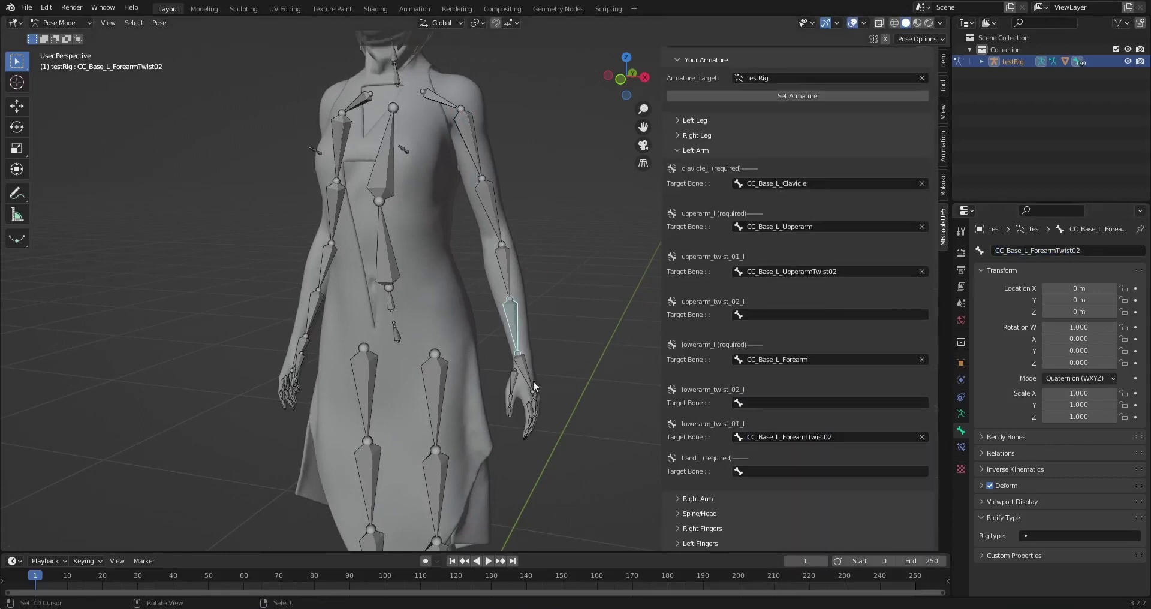
Step: Assign the left hand bone CC_Base_L_Hand as the target for hand_l
key("ctrl+c")
left_click(779, 471)
key("ctrl+v")
key("Return")
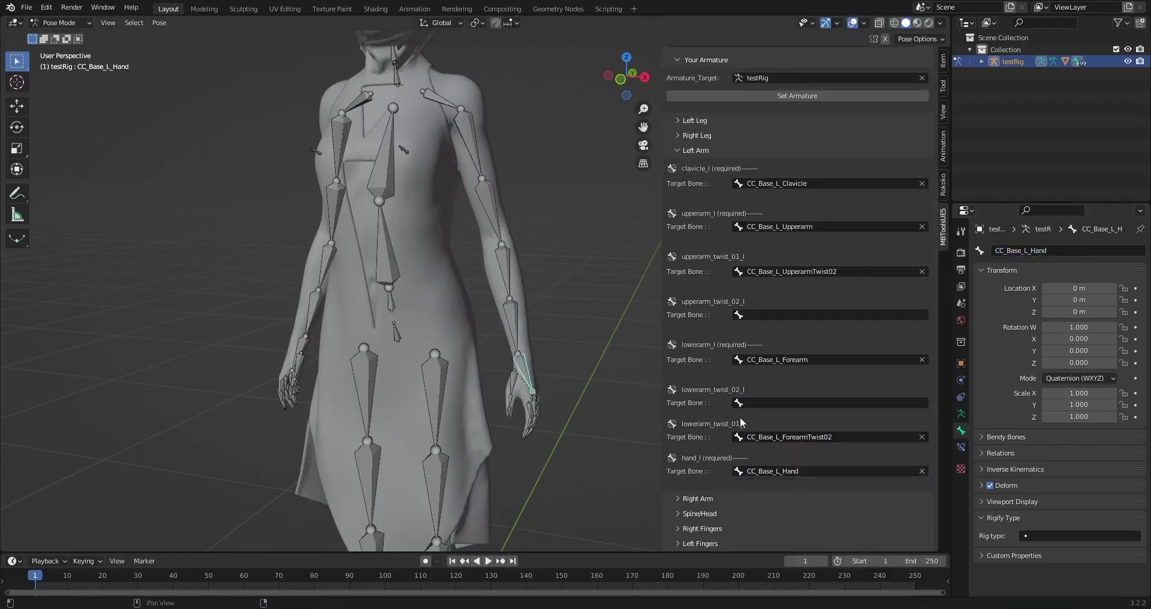
Step: Expand the Right Arm slots in place of Left Arm and assign CC_Base_R_Clavicle as the target for clavicle_r
left_click(695, 151)
left_click(702, 365)
middle_click_drag(410, 179, 451, 181)
middle_click_drag(452, 181, 488, 246, "shift")
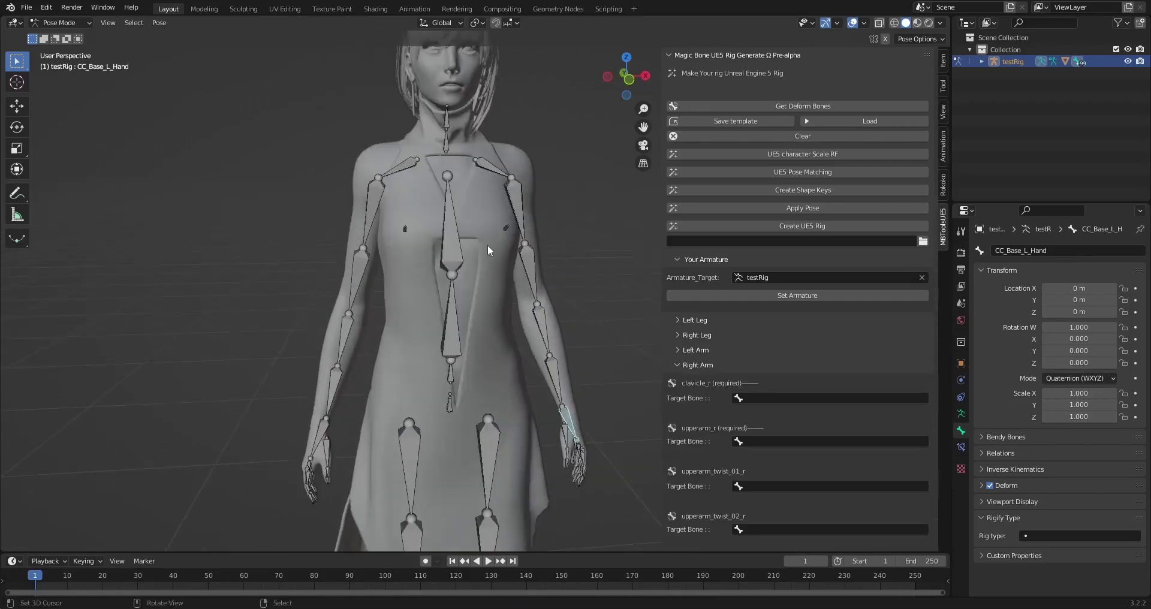
left_click(400, 168)
left_click(1043, 250)
key("ctrl+c")
left_click(801, 398)
key("ctrl+v")
key("Return")
Step: Identify the main right upper arm bone with a test rotation and assign CC_Base_R_Upperarm as the target for upperarm_r
left_click(370, 213)
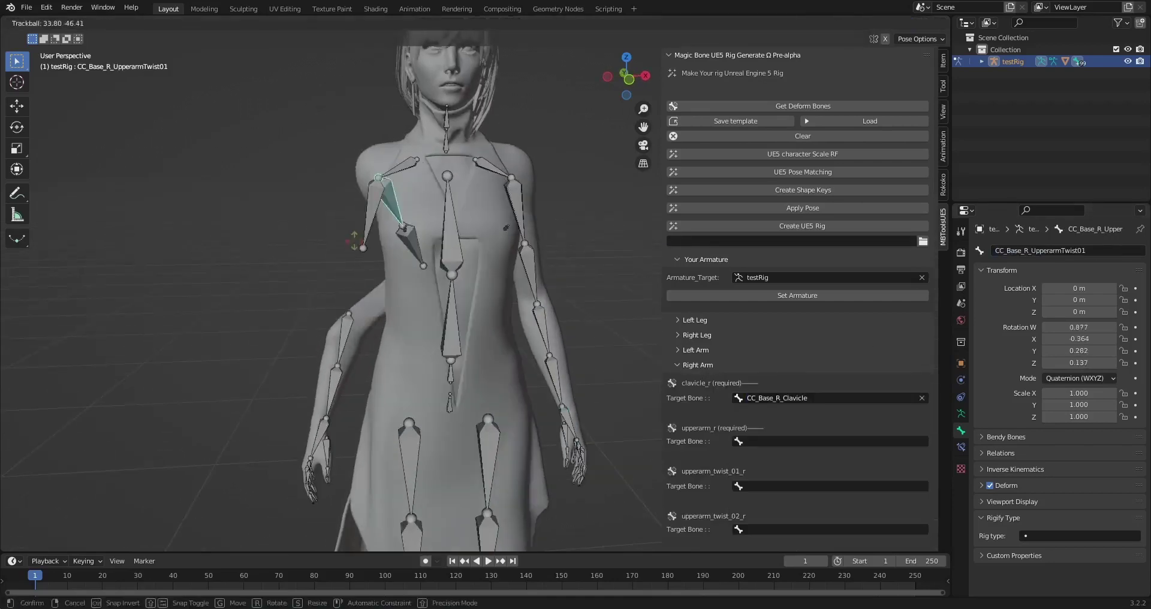
key("ctrl+c")
left_click(830, 441)
key("ctrl+v")
key("Return")
Step: Assign CC_Base_R_UpperarmTwist02 as the target for upperarm_twist_01_r
middle_click_drag(360, 272, 348, 199, "shift")
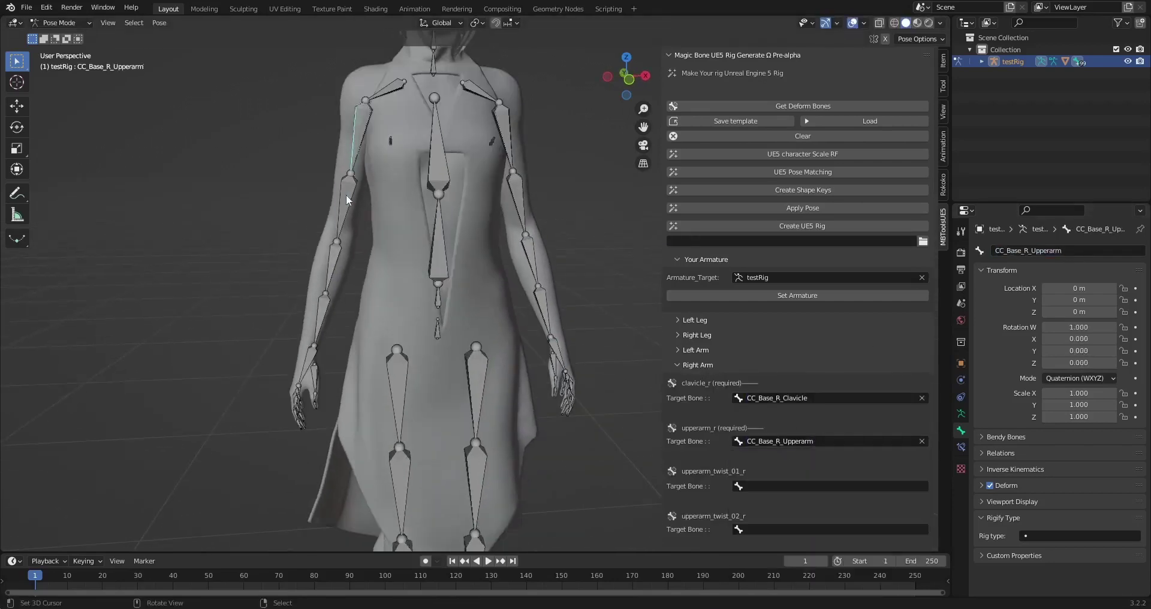
key("ctrl+c")
scroll(797, 360, "down", 1)
left_click(830, 459)
key("ctrl+v")
key("Return")
Step: Identify the main right forearm bone with a test rotation and assign CC_Base_R_Forearm as the target for lowerarm_r
scroll(797, 360, "down", 5)
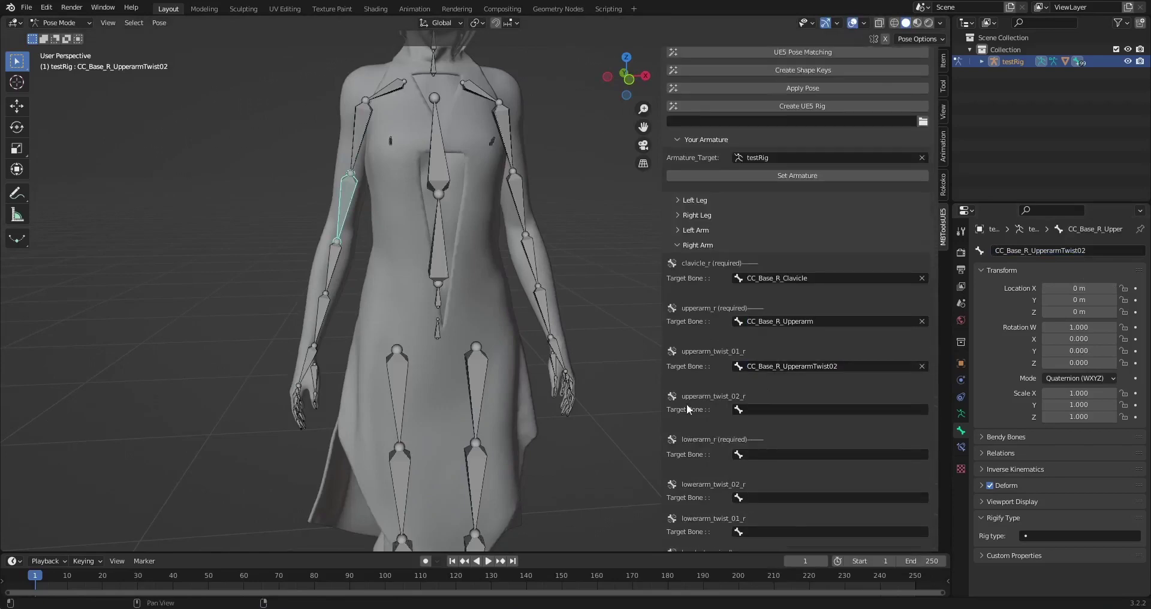
left_click(344, 262)
left_click(339, 264)
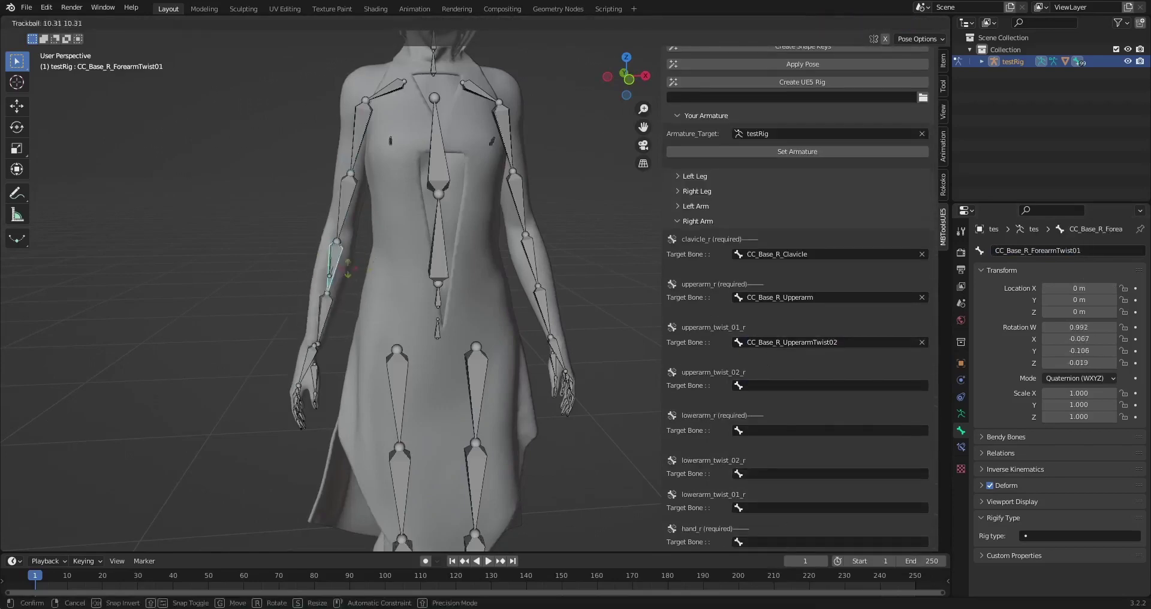
left_click(809, 431)
key("ctrl+v")
key("Return")
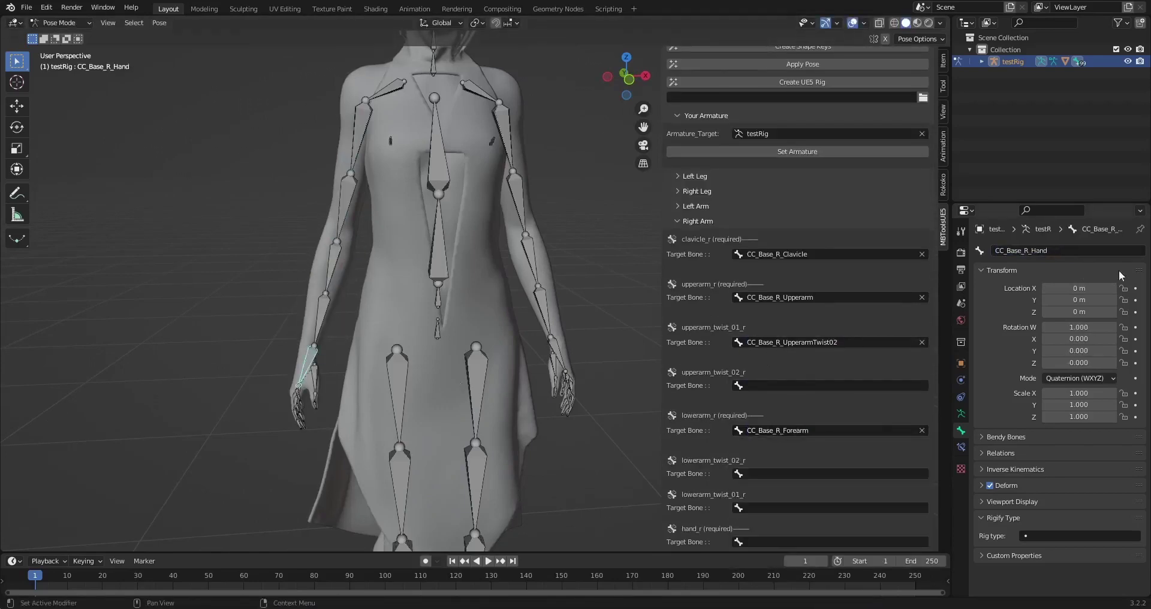
Step: Assign the right hand bone CC_Base_R_Hand as the target for hand_r
left_click(683, 430)
scroll(691, 435, "down", 3)
left_click(778, 485)
key("ctrl+v")
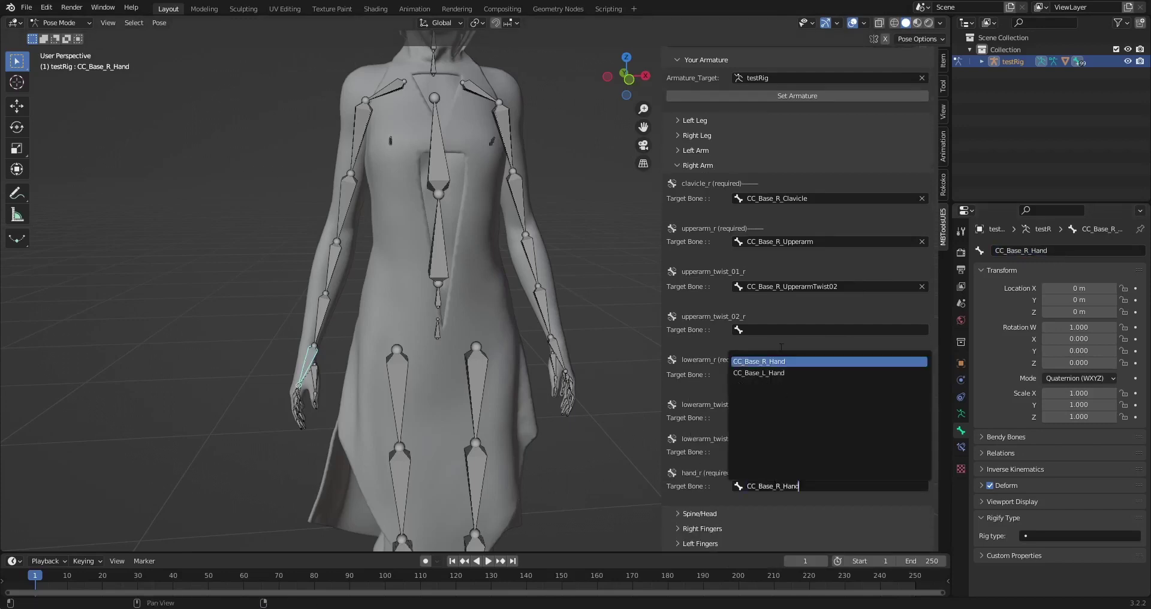
key("Return")
Step: Assign CC_Base_R_ForearmTwist02 as the target for lowerarm_twist_01_r
right_click(325, 314)
key("ctrl+c")
left_click(800, 452)
key("ctrl+v")
key("Return")
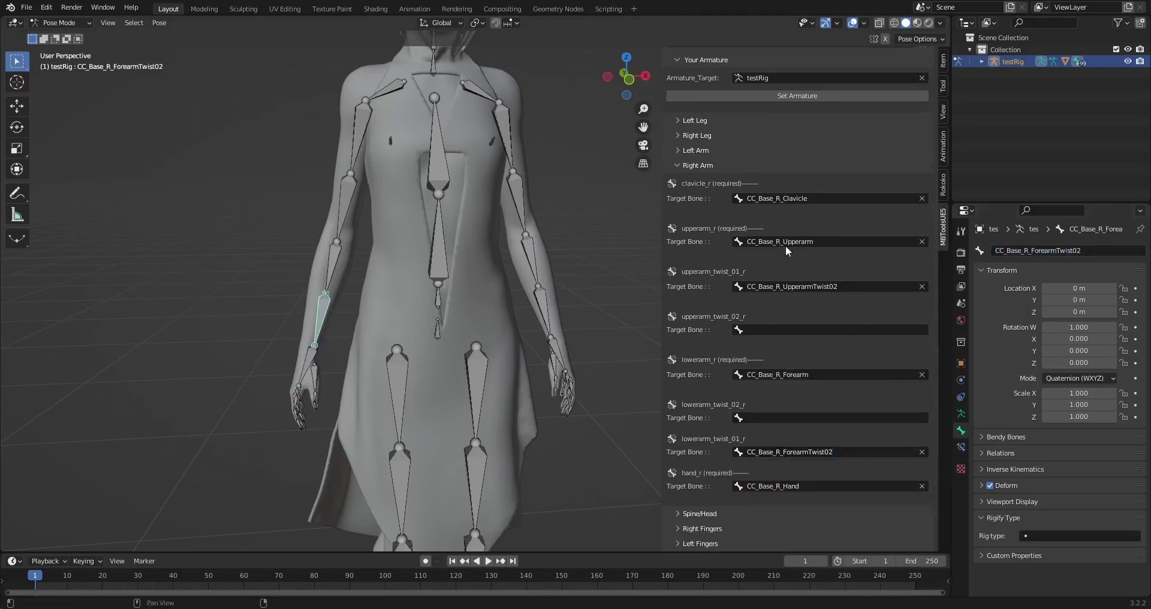
Step: Expand the Spine/Head slots in place of Right Arm and assign CC_Base_Hip as the target for Hips/Pelvis
left_click(695, 166)
left_click(700, 380)
middle_click_drag(424, 328, 447, 330)
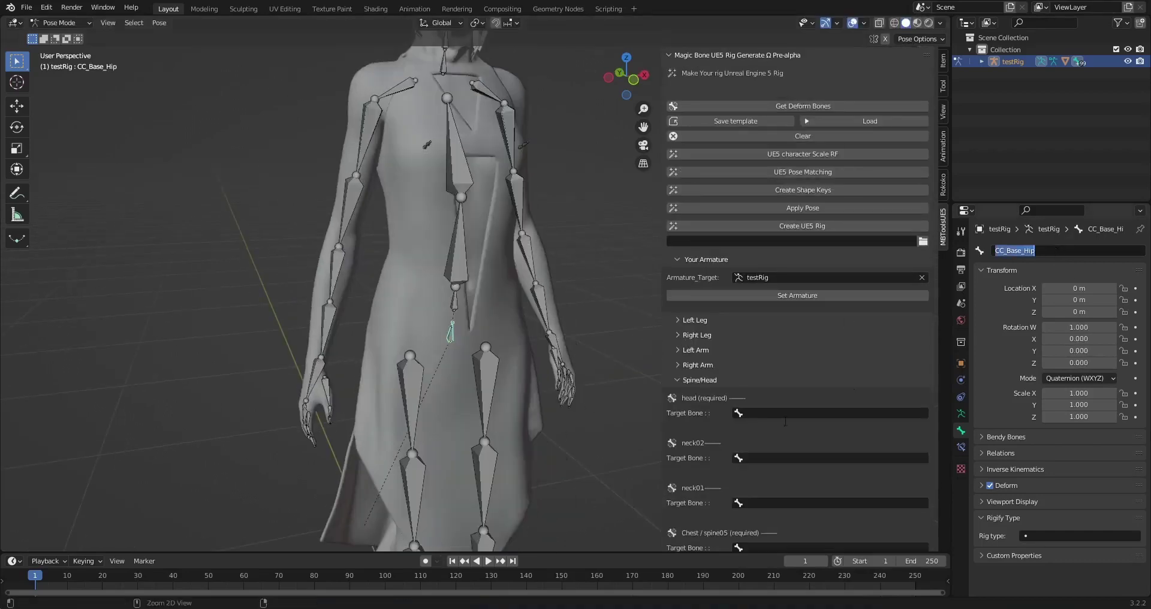
left_click(713, 466)
scroll(713, 467, "down", 10)
left_click(755, 495)
key("ctrl+v")
key("Return")
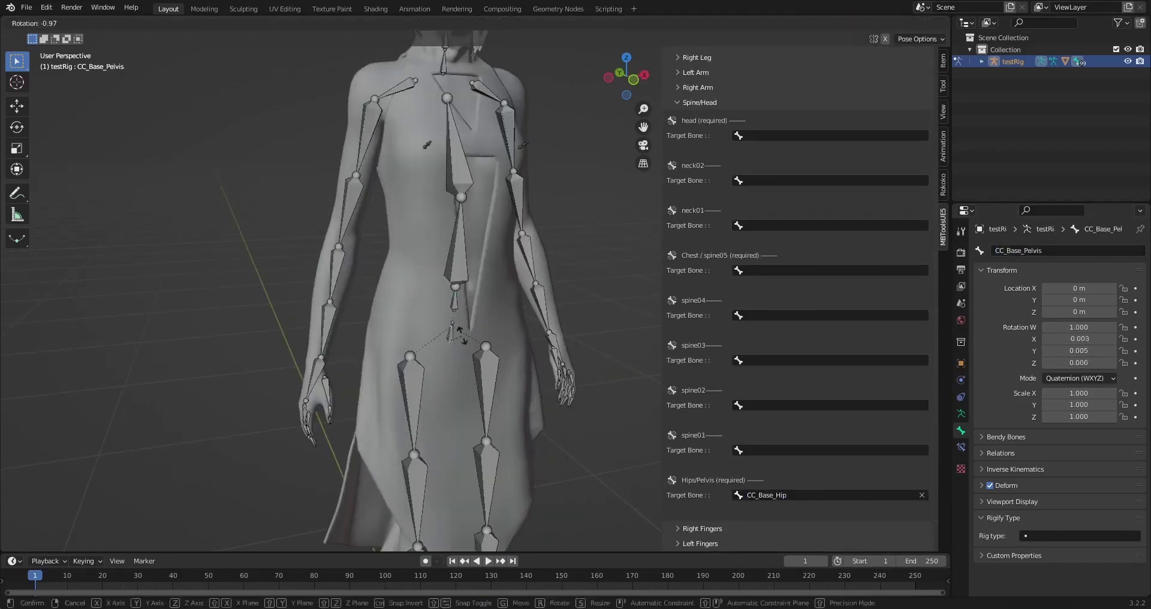
Step: Check the small bones above the hip and assign CC_Base_Waist as the target for spine01
left_click(453, 334)
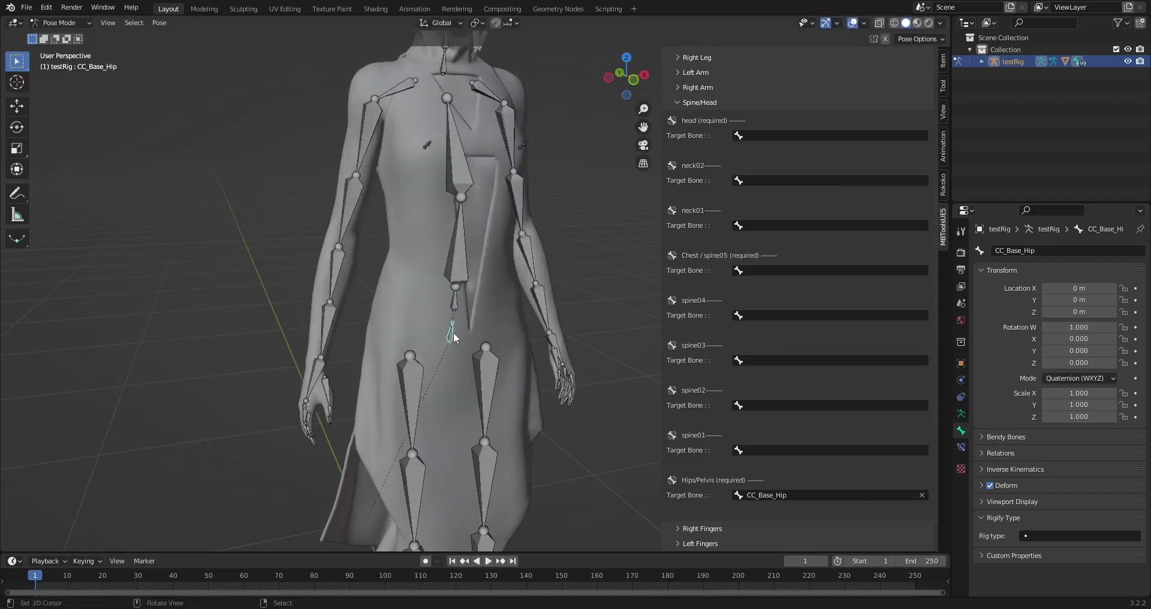
left_click(451, 336)
key("ctrl+c")
left_click(774, 450)
key("ctrl+v")
key("Return")
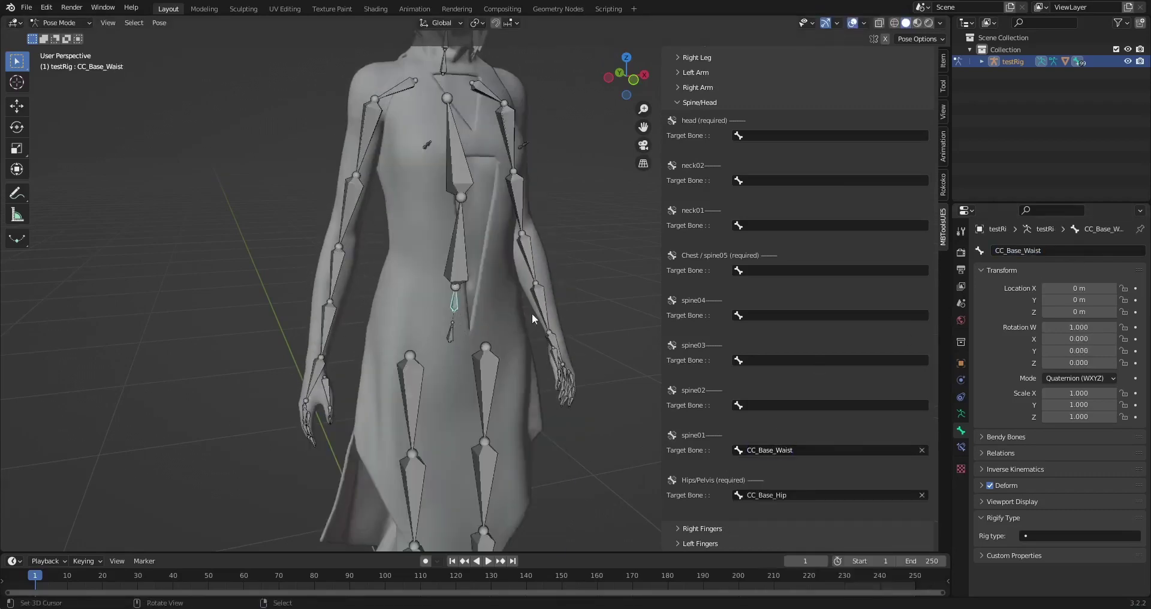
Step: Assign the lower torso bone CC_Base_Spine01 as the target for spine02
key("ctrl+c")
left_click(774, 405)
key("ctrl+v")
key("Return")
Step: Assign the upper torso bone CC_Base_Spine02 as the target for Chest / spine05
left_click(458, 162)
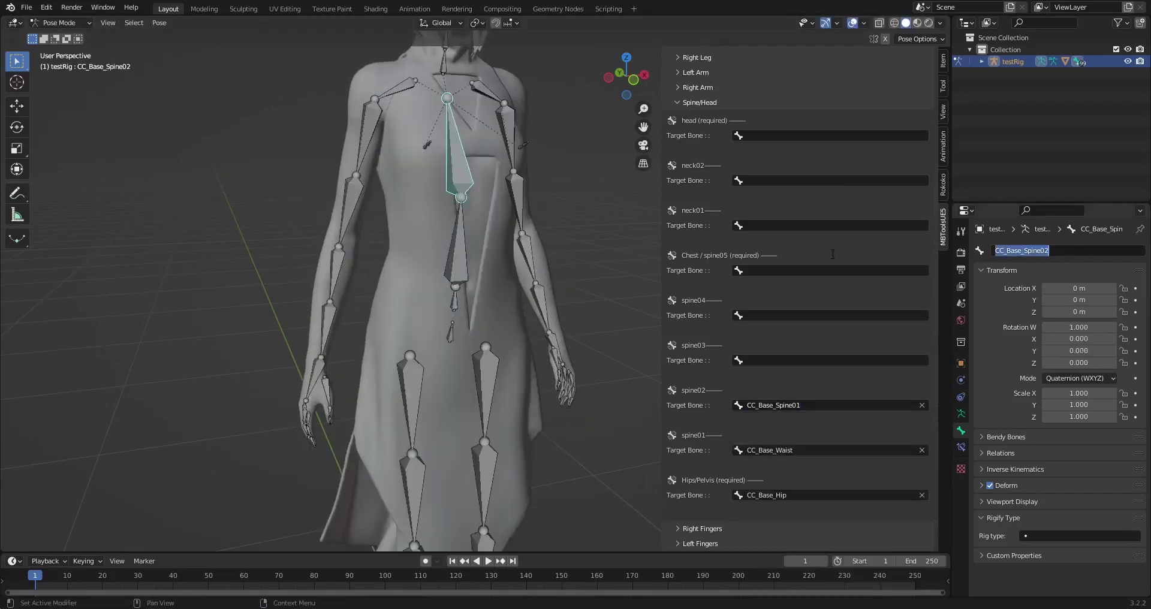
key("ctrl+c")
left_click(774, 269)
key("ctrl+v")
key("Return")
Step: Assign the lower neck bone CC_Base_NeckTwist01 as the target for neck01
scroll(586, 236, "up", 5, "shift")
left_click(457, 204)
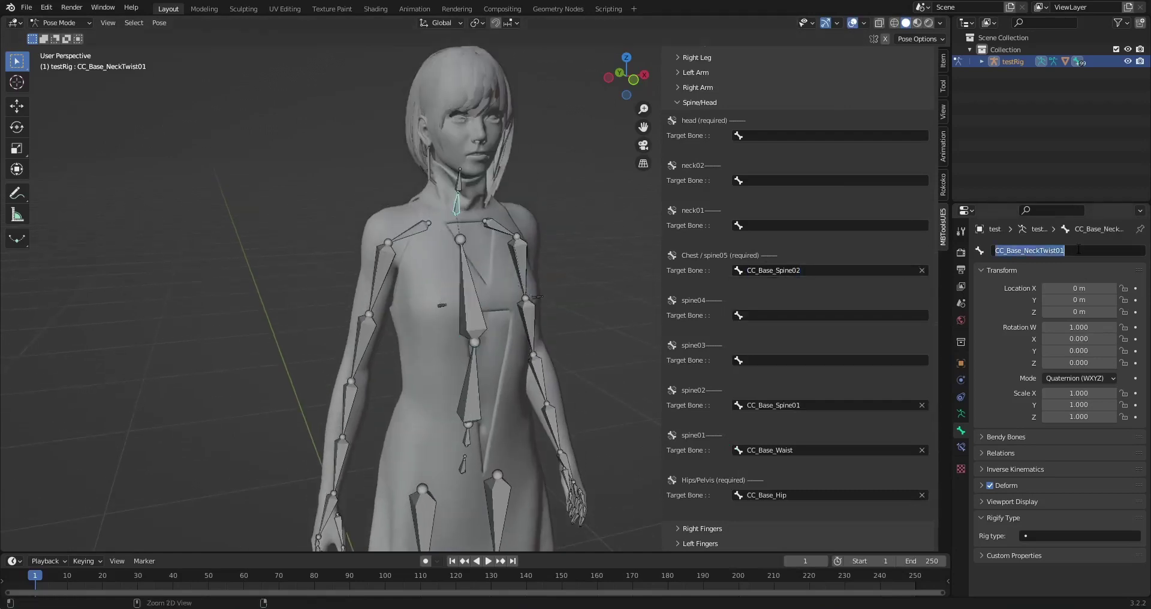
left_click(754, 225)
key("ctrl+v")
key("Return")
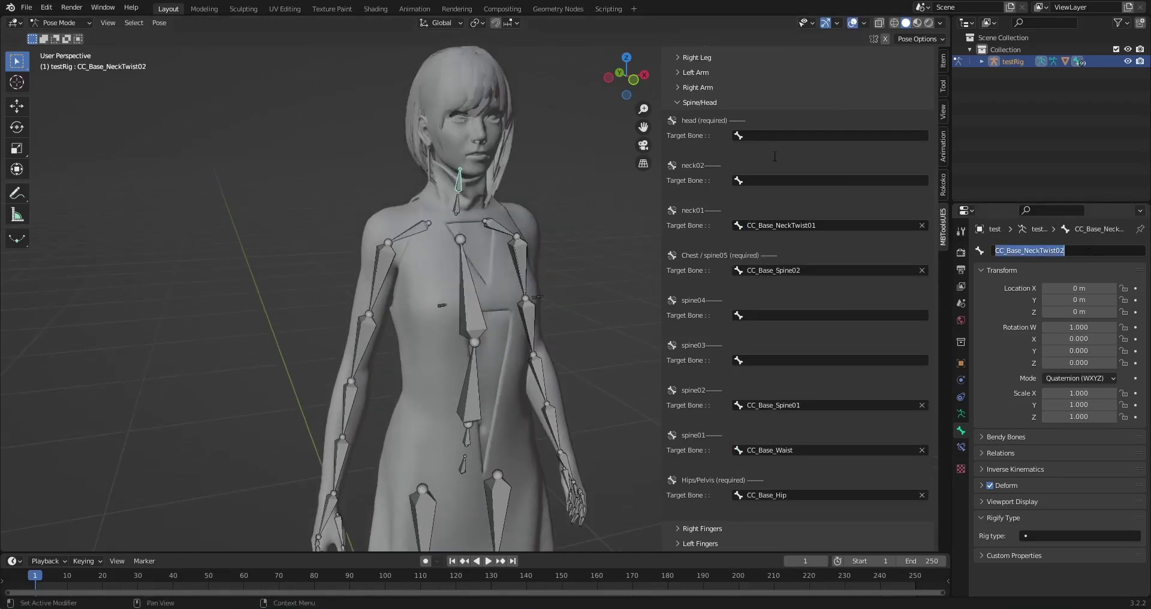
Step: Assign the upper neck bone CC_Base_NeckTwist02 as the target for head and check it with a test rotation
key("ctrl+c")
left_click(771, 136)
key("ctrl+v")
key("Return")
middle_click_drag(522, 174, 700, 220)
key("r")
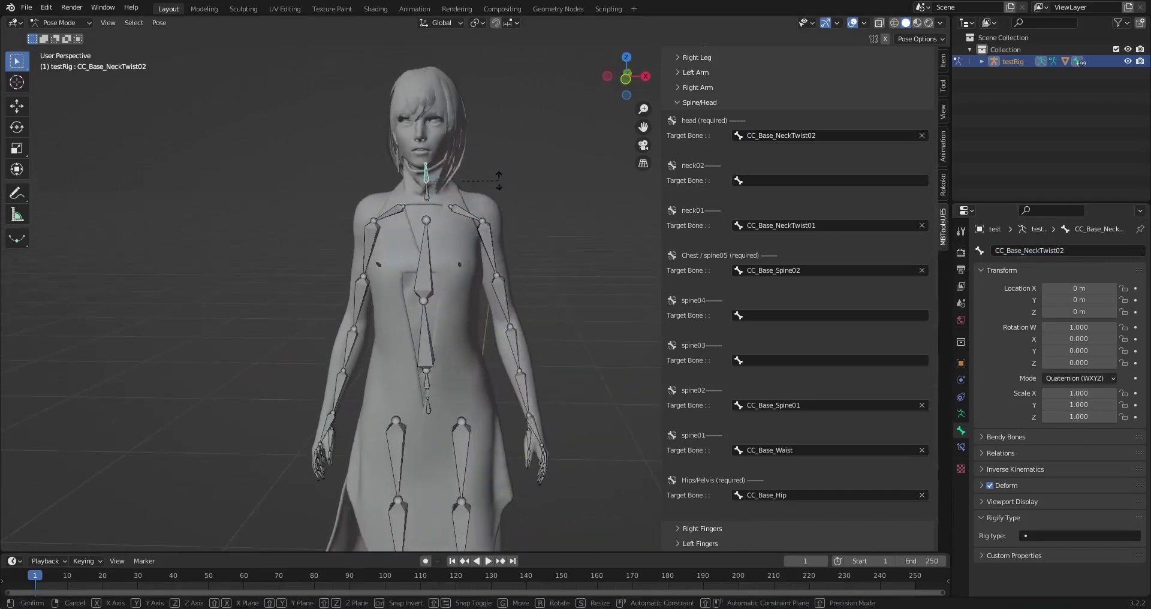
right_click(499, 174)
Step: Collapse the bone slots, switch the armature to Object Mode and create the UE5 rig from the mapping
left_click(676, 103)
left_click(690, 395)
left_click(690, 395)
scroll(520, 345, "down", 3)
mouse_move(521, 345)
middle_mouse_down()
mouse_move(500, 345)
mouse_move(520, 339)
middle_mouse_up()
key("ctrl+Tab")
scroll(521, 329, "down", 1)
middle_click_drag(523, 327, 437, 200, "shift")
scroll(525, 249, "up", 1)
left_click(760, 226)
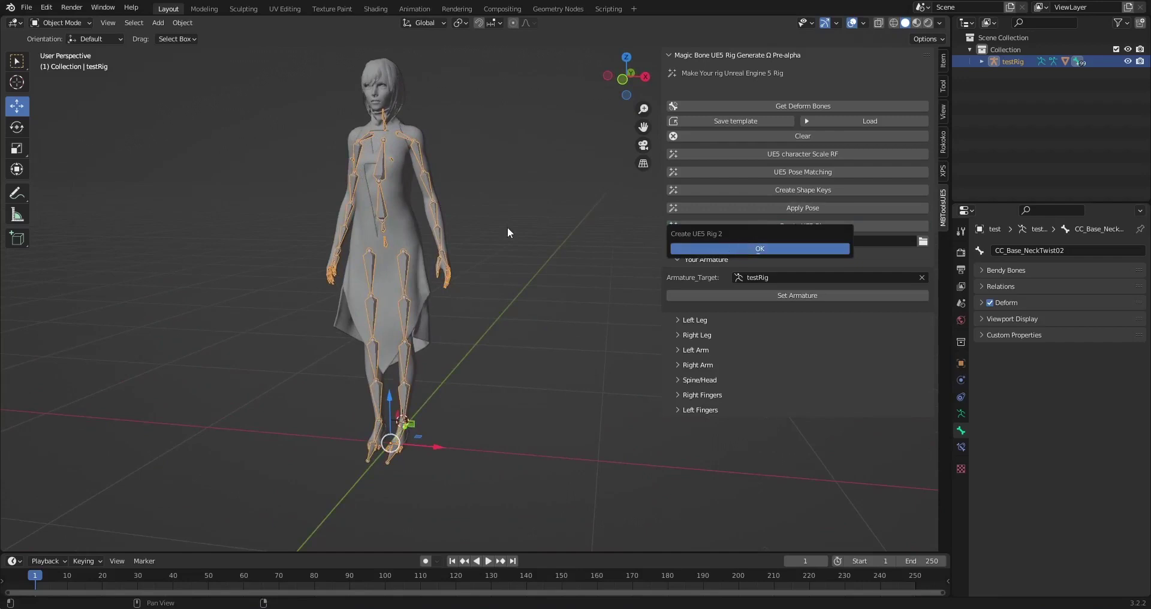
key("Return")
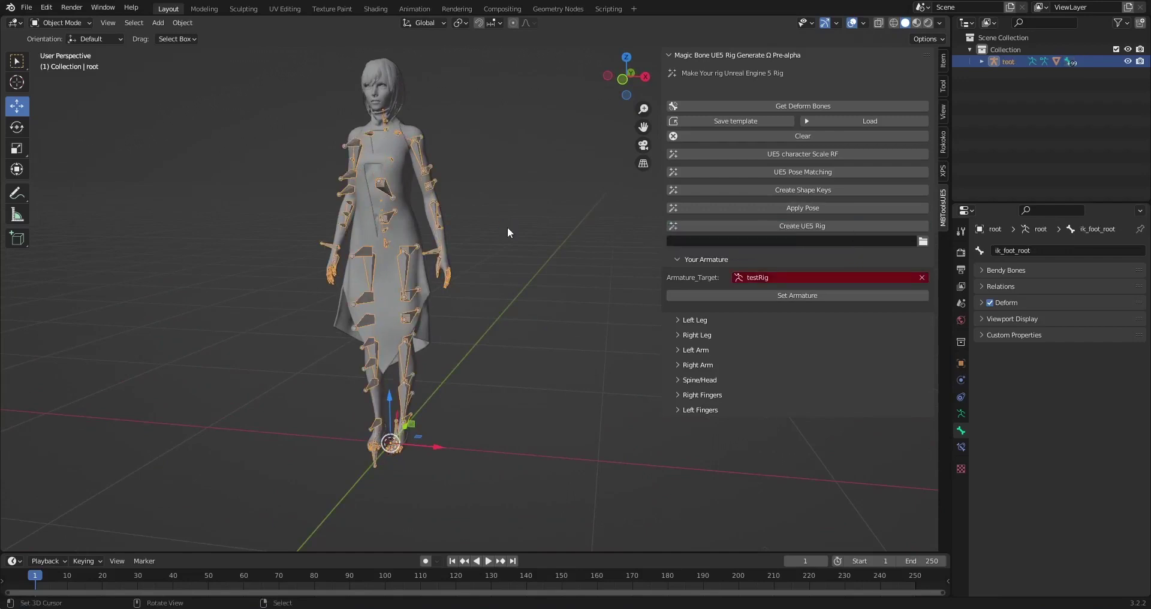
Step: Inspect the generated UE5 rig on the character and select the character together with its armature
mouse_move(507, 226)
middle_mouse_down()
mouse_move(491, 211)
mouse_move(540, 226)
mouse_move(458, 278)
mouse_move(472, 277)
mouse_move(442, 311)
mouse_move(457, 314)
mouse_move(385, 303)
mouse_move(409, 255)
mouse_move(470, 284)
mouse_move(458, 251)
mouse_move(512, 245)
middle_mouse_up()
scroll(463, 284, "up", 6)
scroll(460, 286, "down", 3)
scroll(457, 314, "down", 3)
scroll(490, 248, "down", 2)
left_click_drag(524, 123, 355, 458)
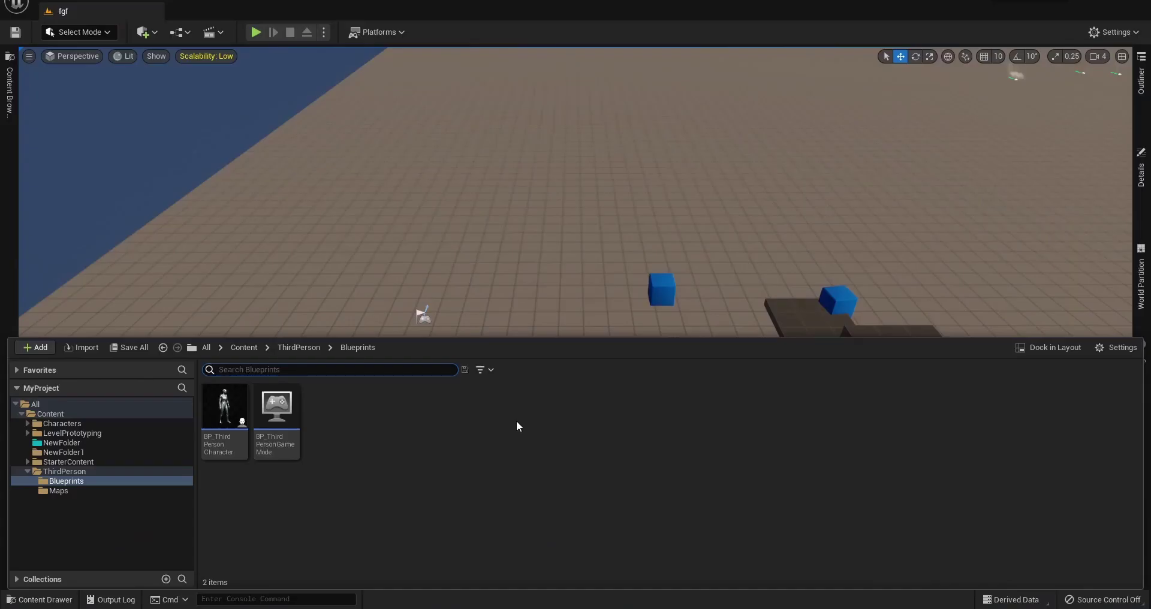
Step: In Unreal Engine, import test.fbx from the Desktop into the ThirdPerson Blueprints folder using the SK_Mannequin skeleton
right_click(516, 421)
left_click(595, 17)
left_click(667, 168)
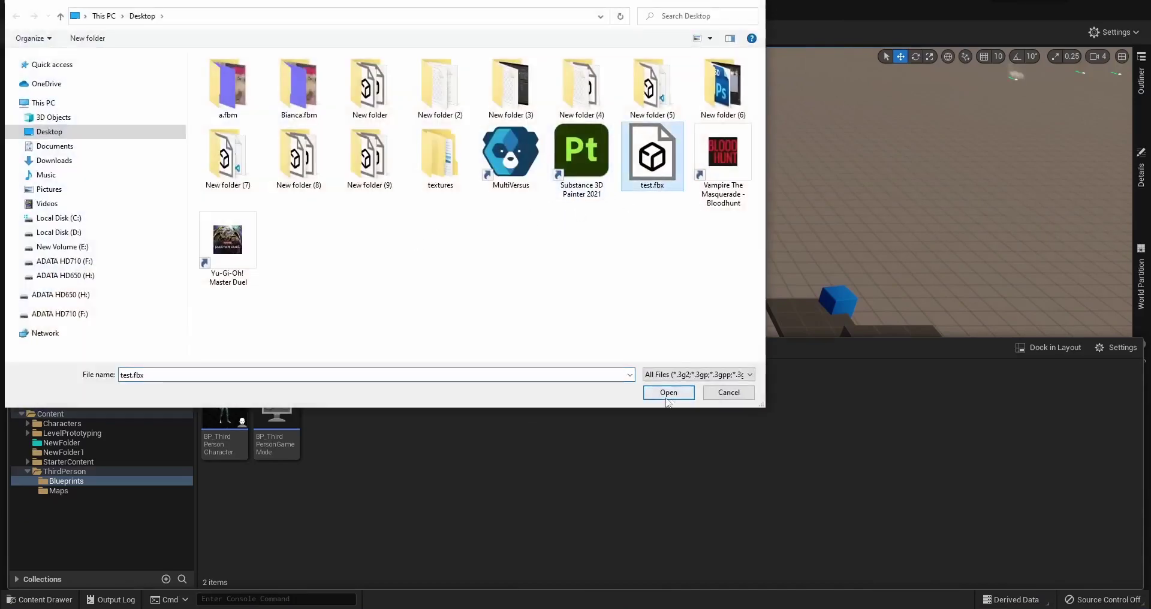
left_click(666, 392)
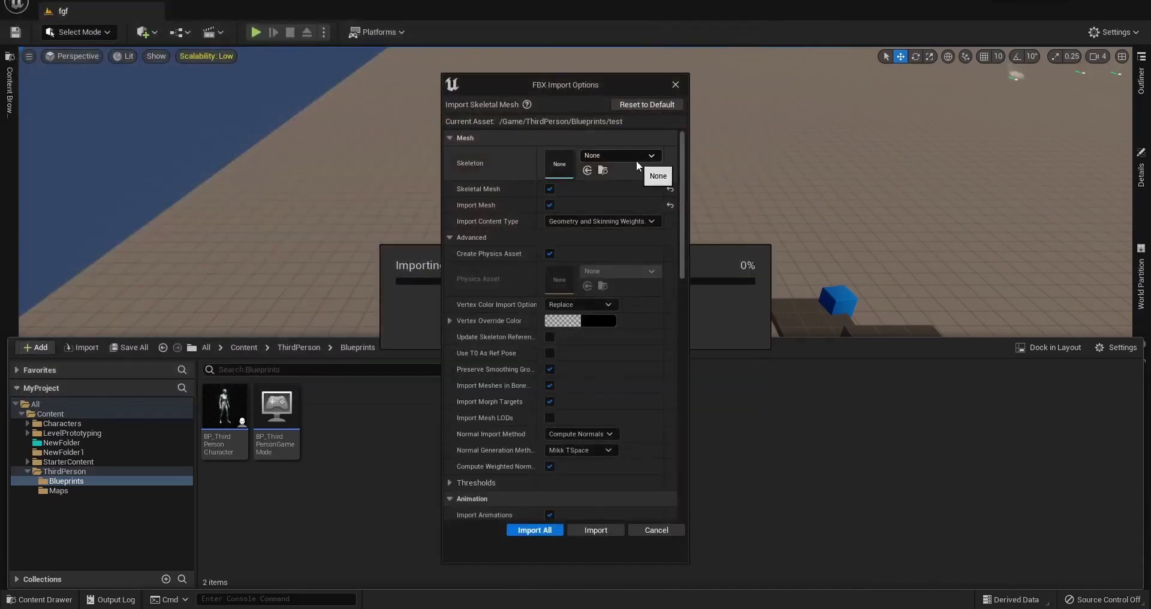
left_click(635, 159)
left_click(645, 260)
left_click(602, 530)
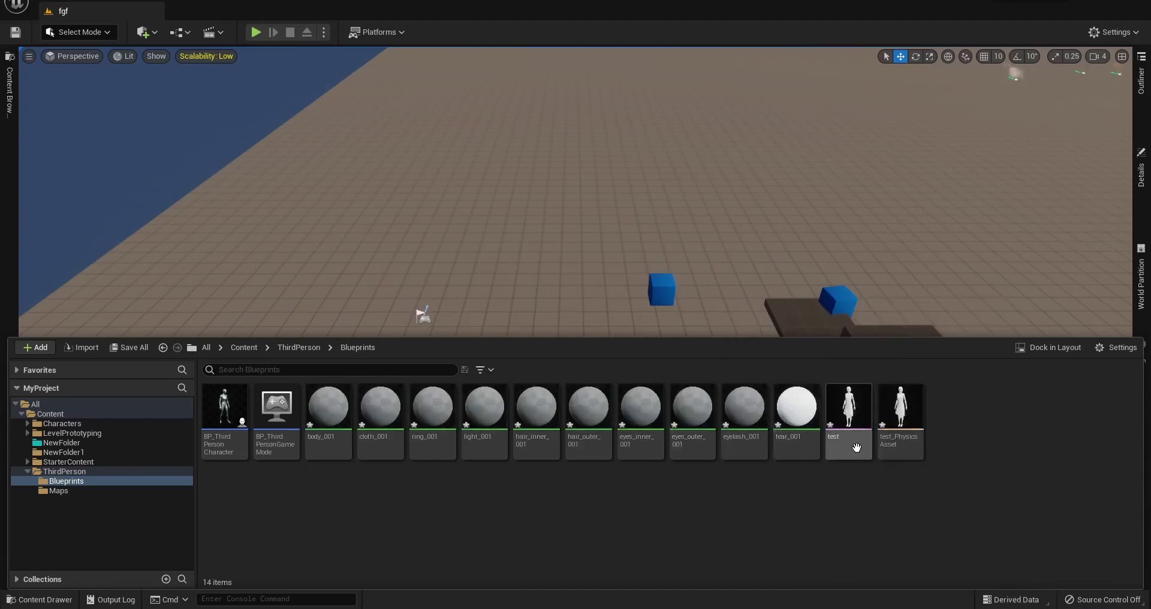
Step: Open the imported test skeletal mesh and show the retargeting options in its skeleton tree
double_click(848, 454)
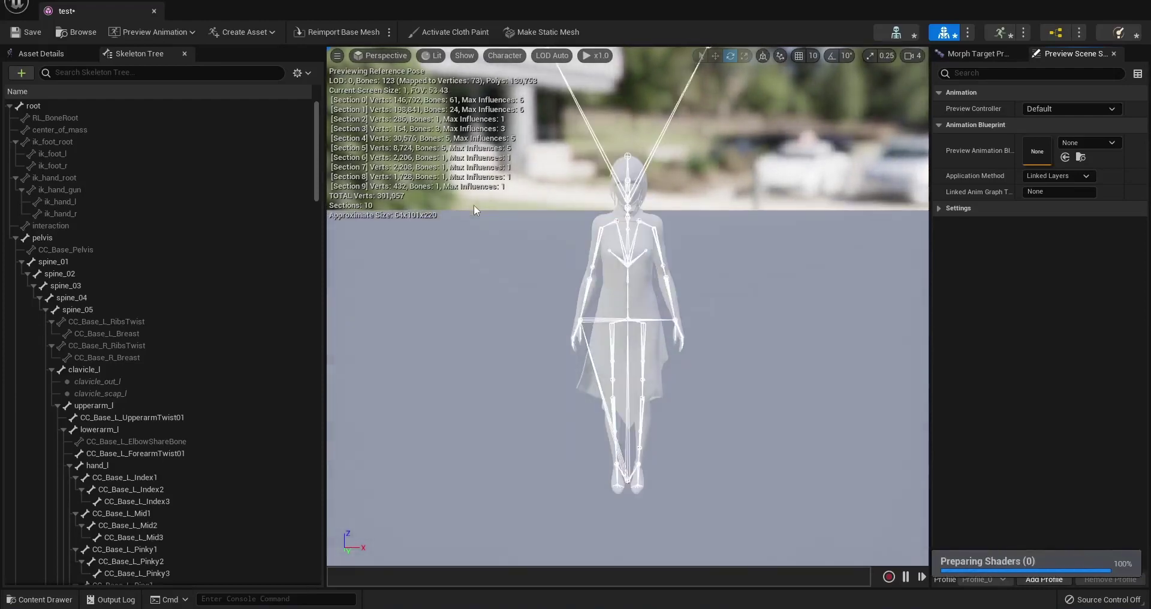
left_click(298, 72)
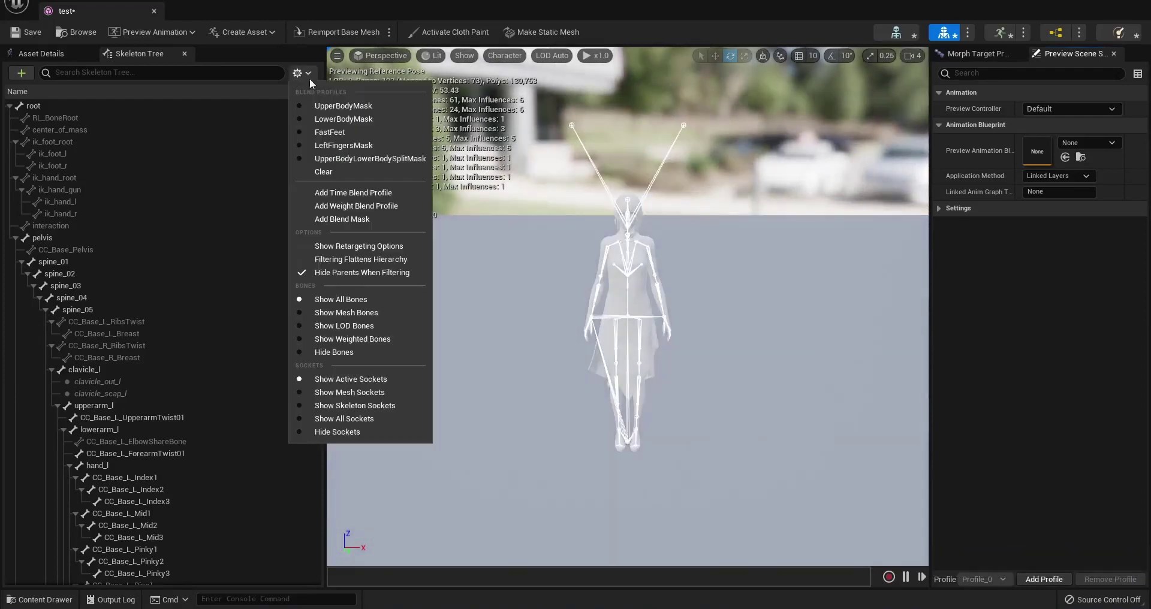
left_click(383, 247)
Step: Recursively set translation retargeting to Skeleton from the root bone down, and set root itself to Animation
right_click(233, 108)
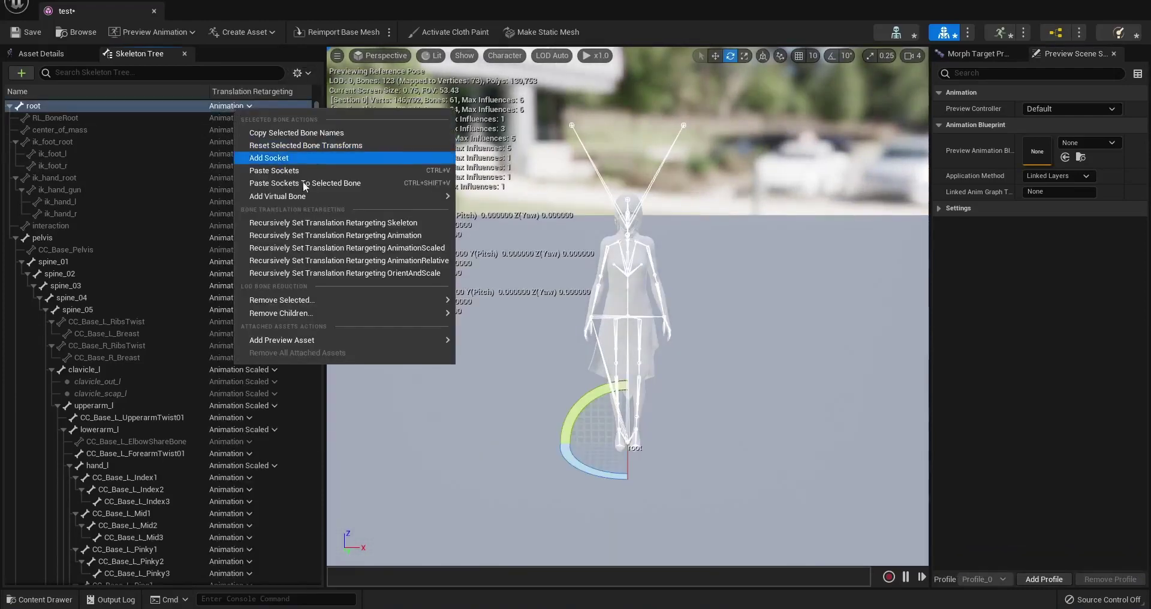
left_click(358, 221)
left_click(226, 107)
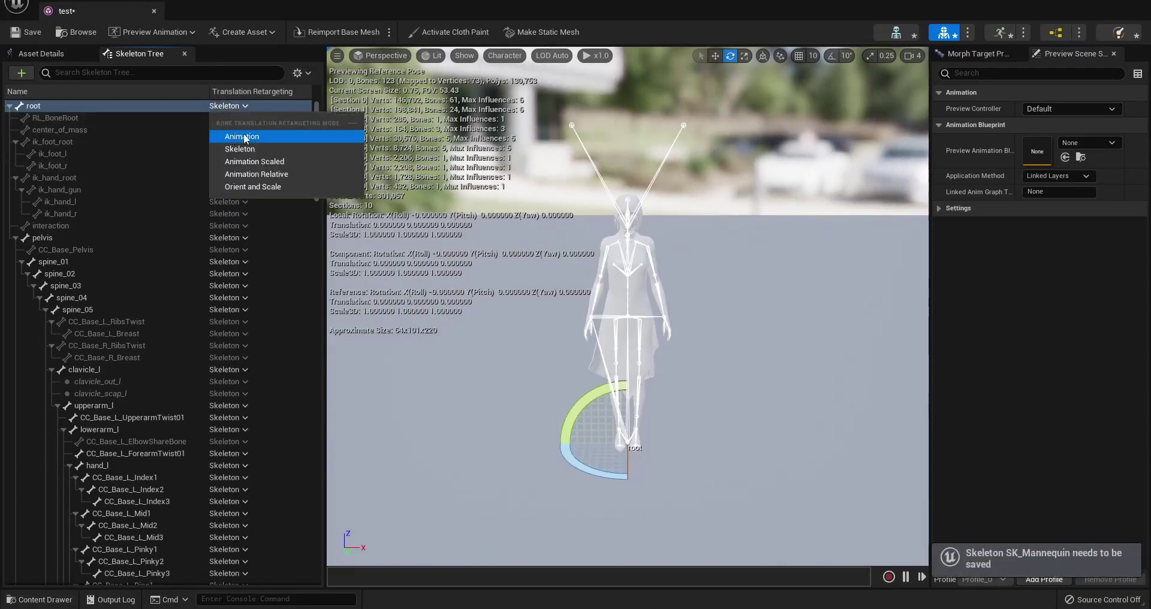
left_click(243, 133)
Step: Set translation retargeting to Animation for all bones from RL_BoneRoot through interaction, leaving out the pelvis
left_click(170, 116)
left_click(175, 231, "shift")
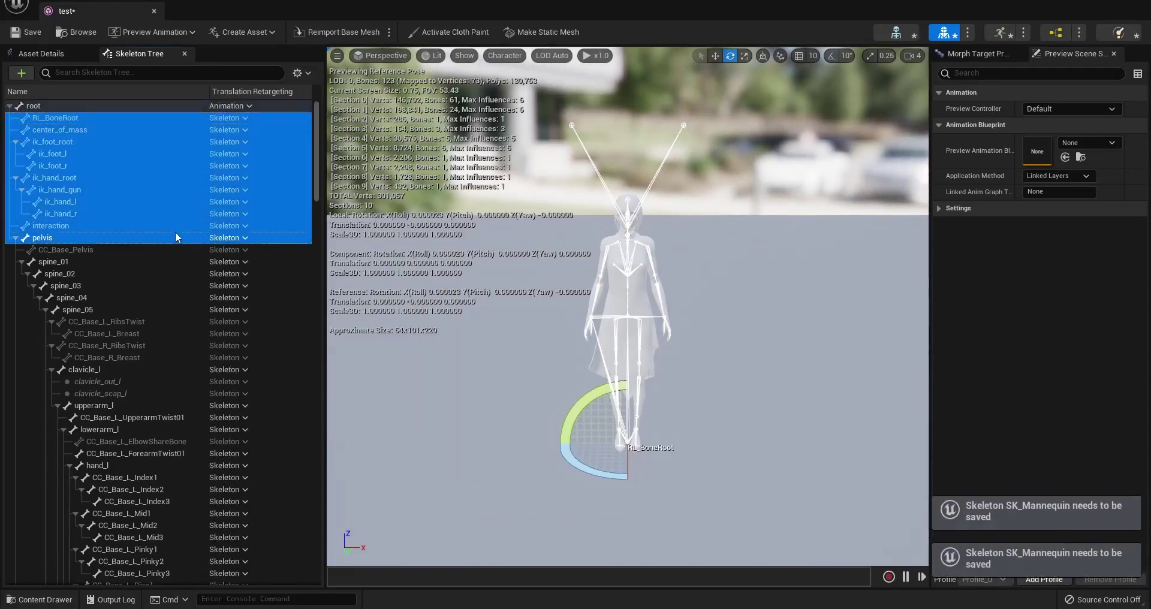
left_click(188, 226)
left_click(193, 121, "shift")
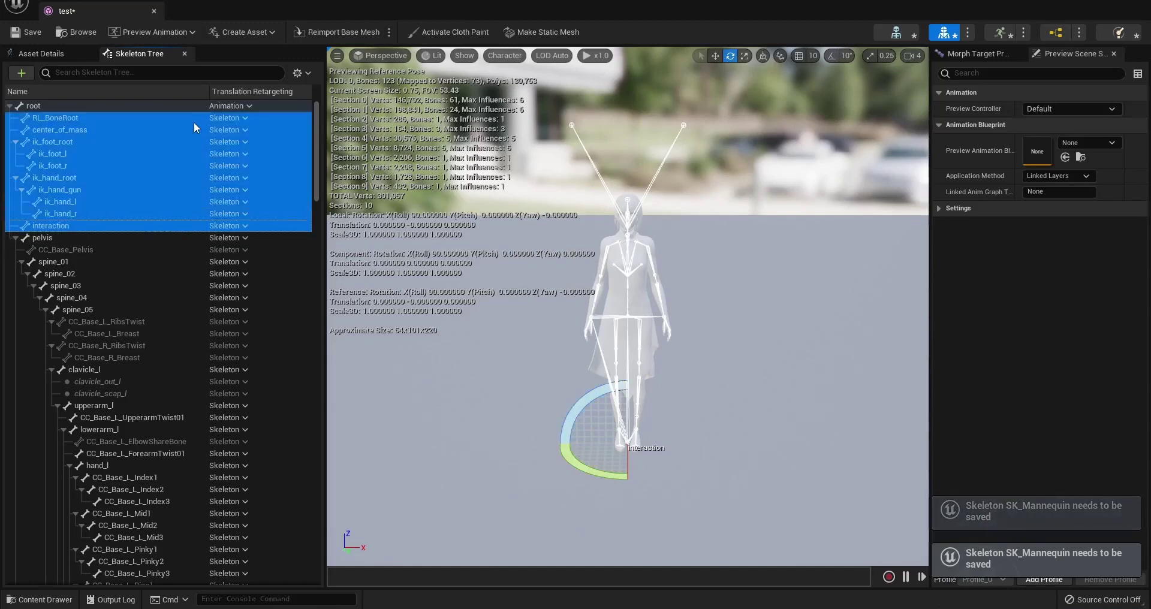
right_click(193, 123)
left_click(285, 213)
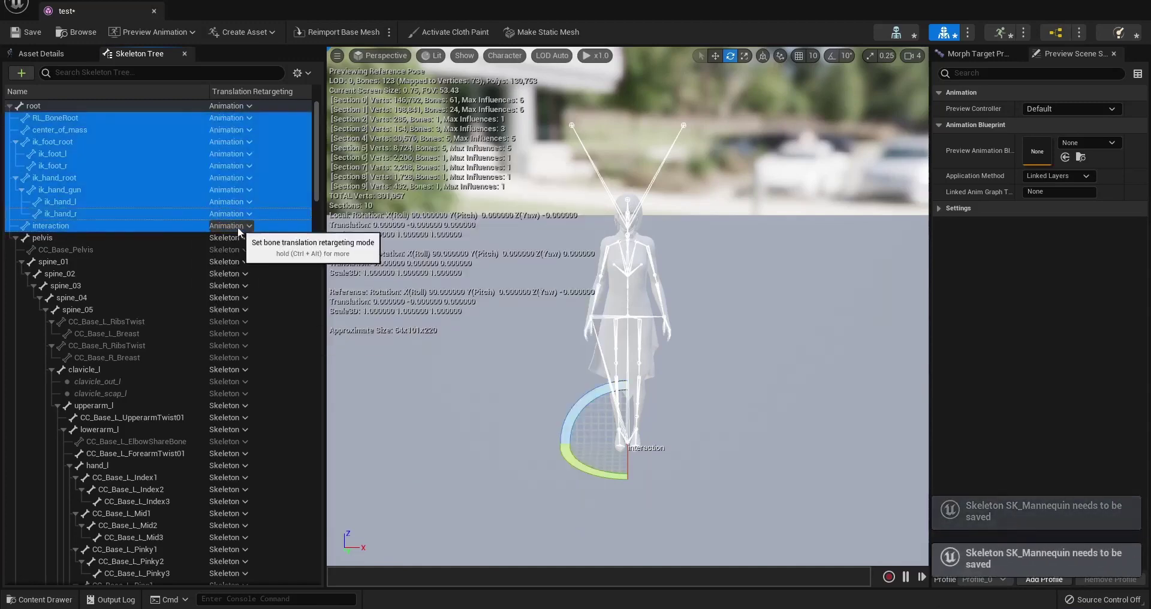
Step: Set the pelvis bone's translation retargeting to Animation Scaled
left_click(227, 239)
left_click(254, 293)
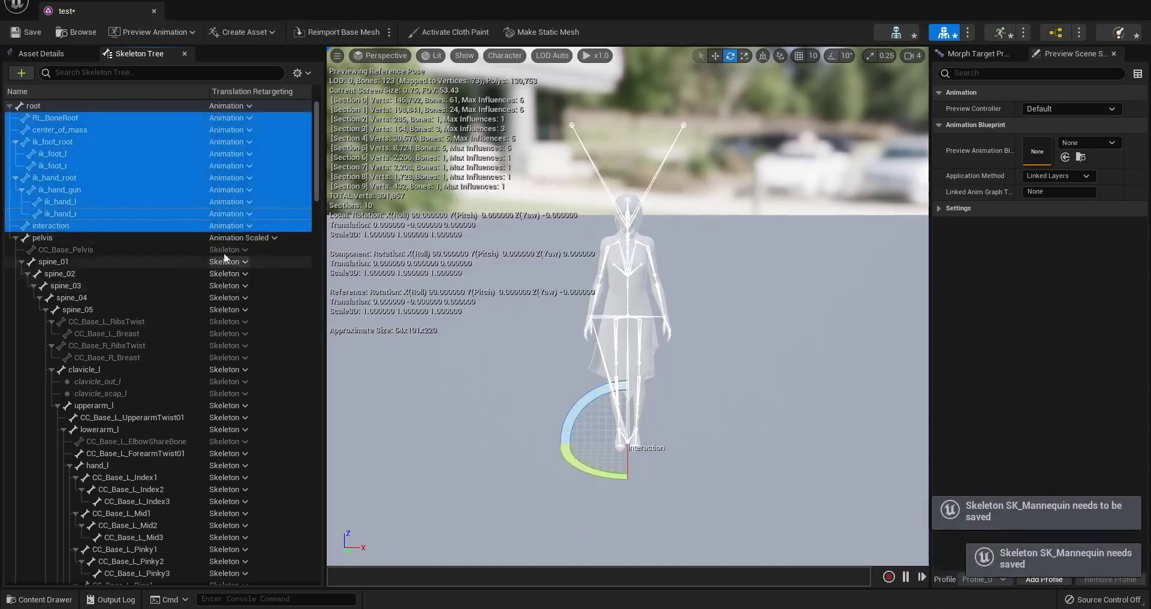
left_click(142, 234)
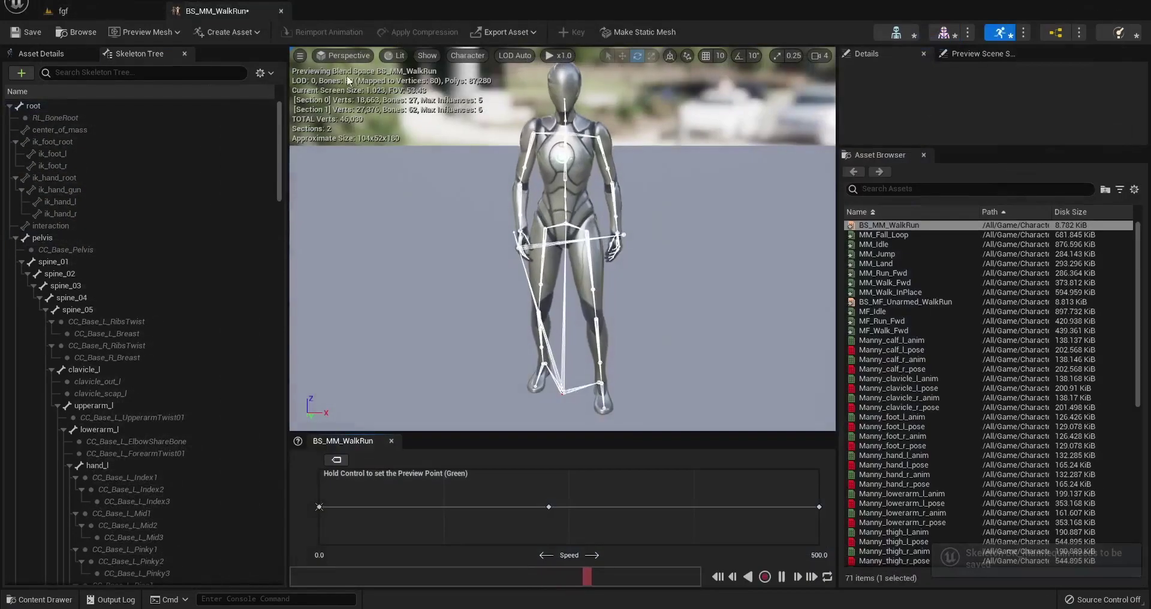
Step: Use the imported test mesh as the preview mesh and play the MM_Run_Fwd animation on it
left_click(160, 36)
left_click(243, 154)
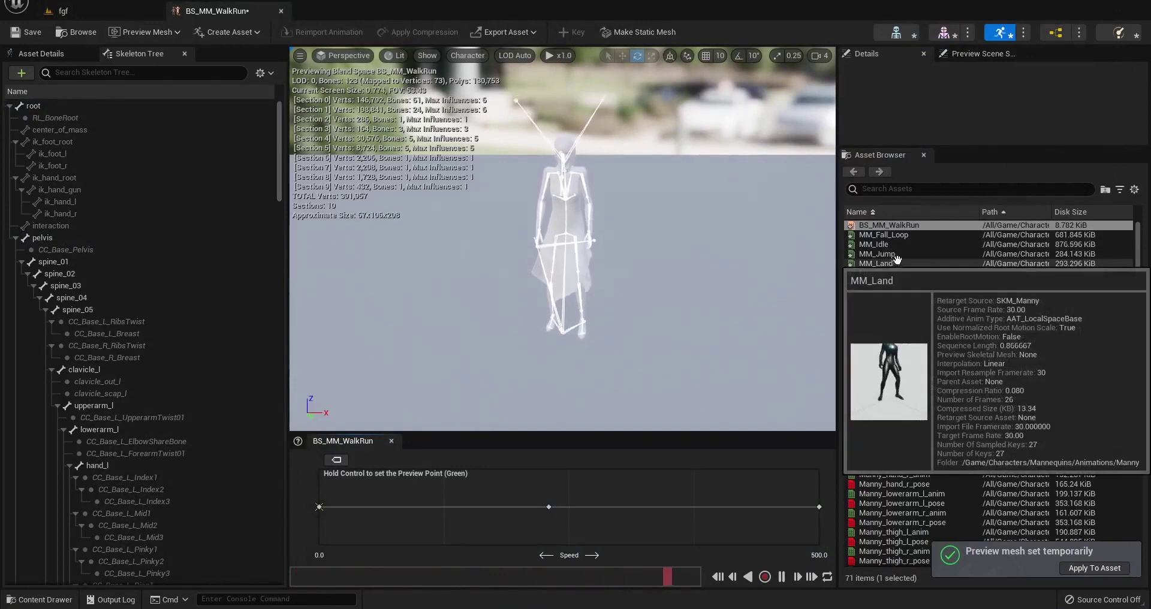
left_click(870, 273)
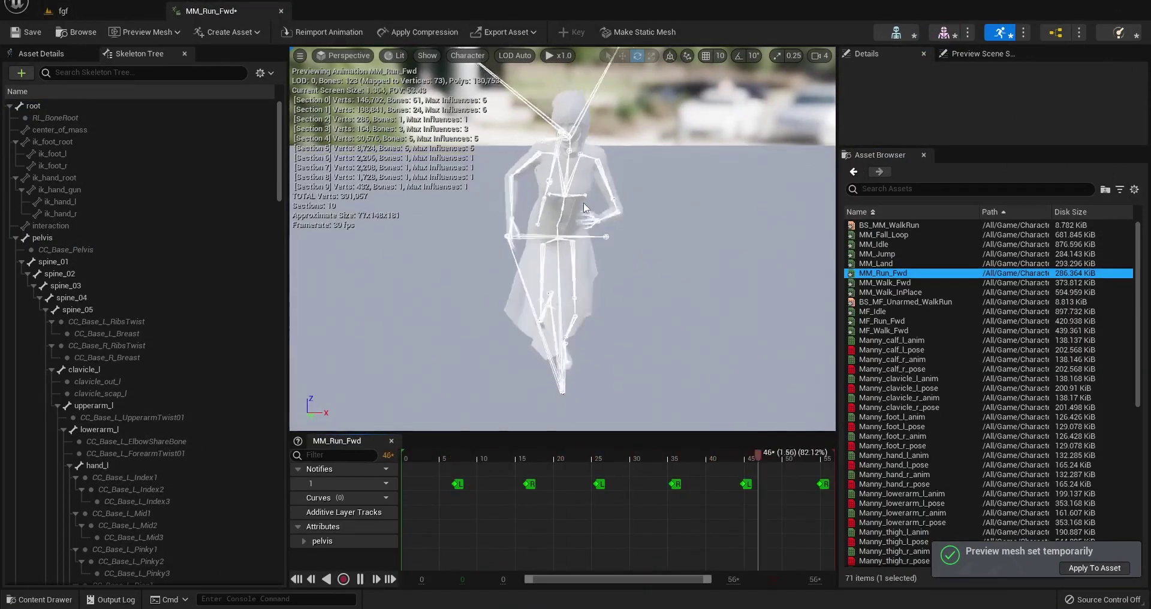
Step: Open the BP_ThirdPersonCharacter blueprint and set its Mesh component's skeletal mesh to test
left_click(91, 11)
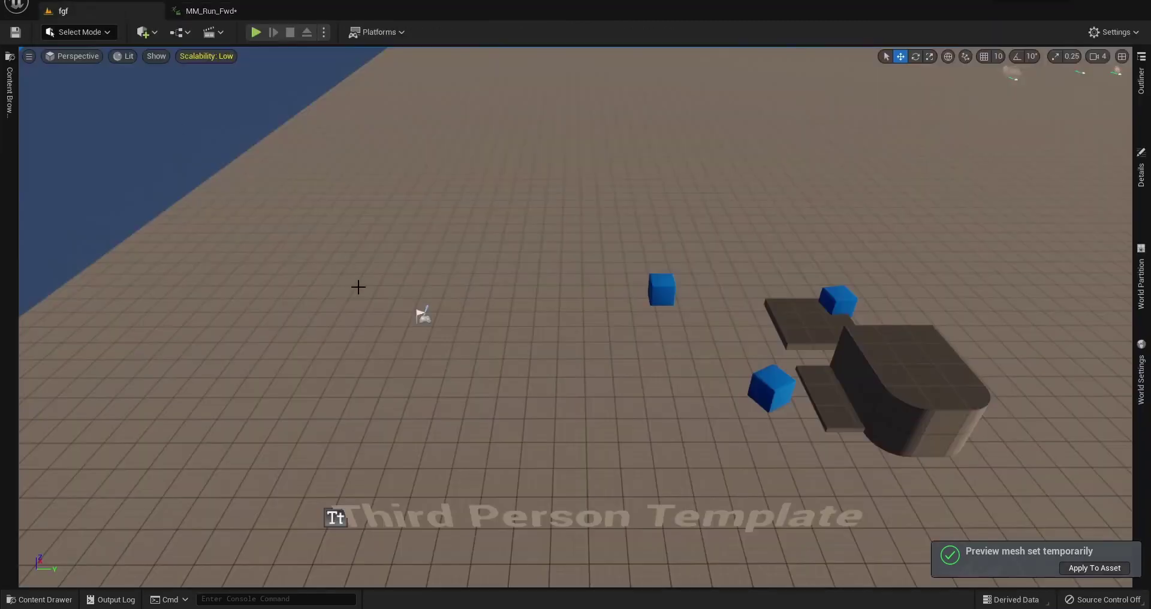
left_click(39, 599)
left_click(283, 417)
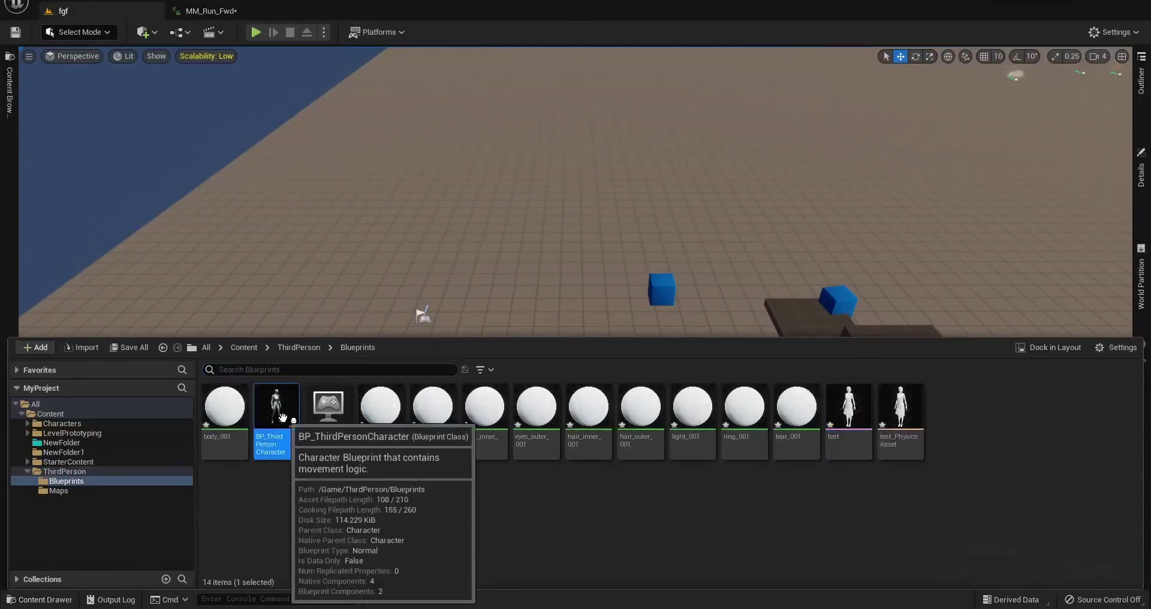
double_click(288, 414)
left_click(286, 53)
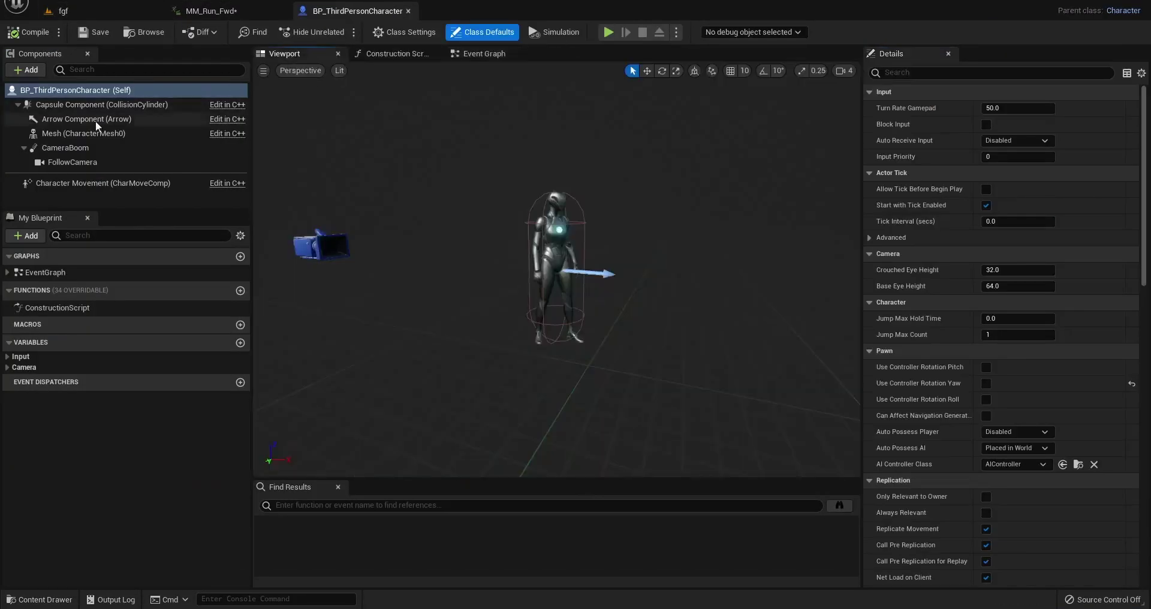
left_click(88, 134)
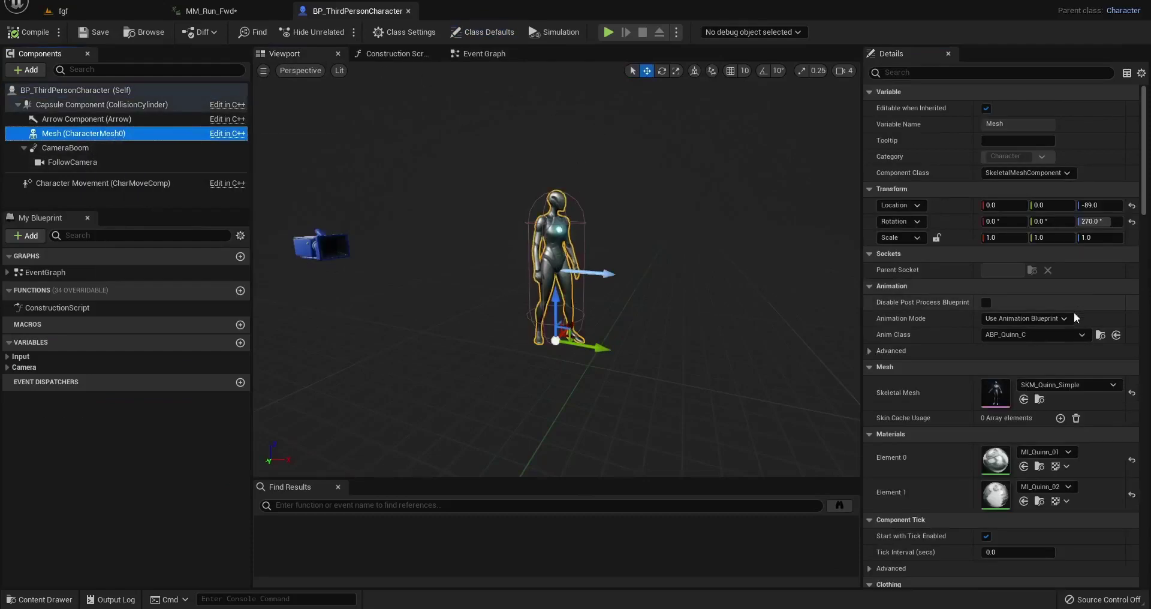
left_click(1038, 389)
left_click(1046, 309)
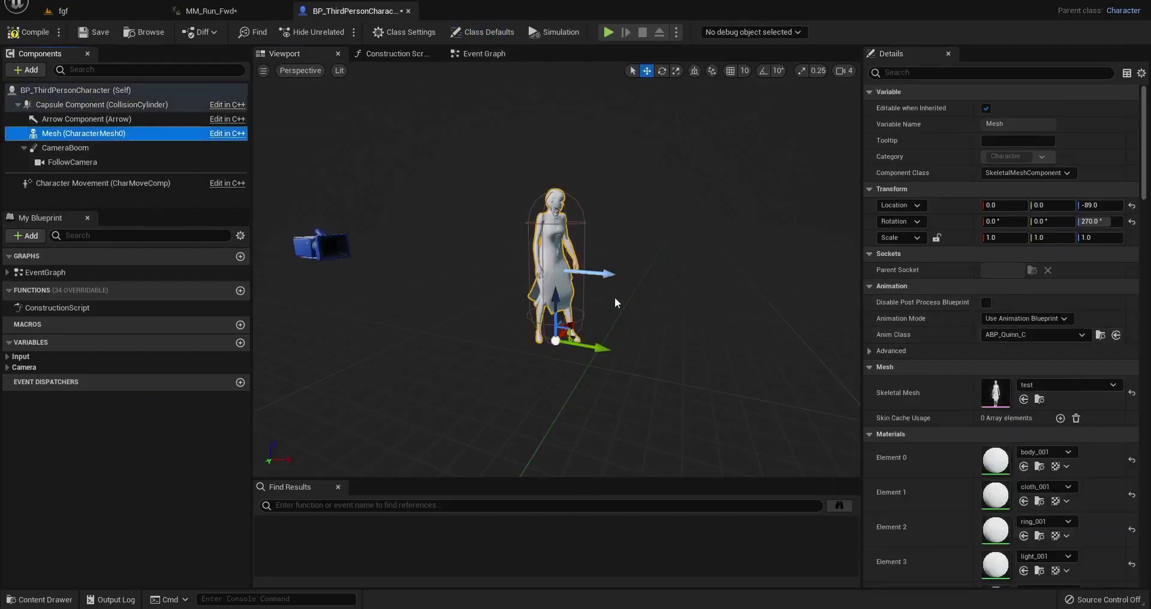
Step: Import the textures body_diff_01.jpg and cloth_diff_01.jpg into the level project's ThirdPerson Blueprints folder
left_click(84, 10)
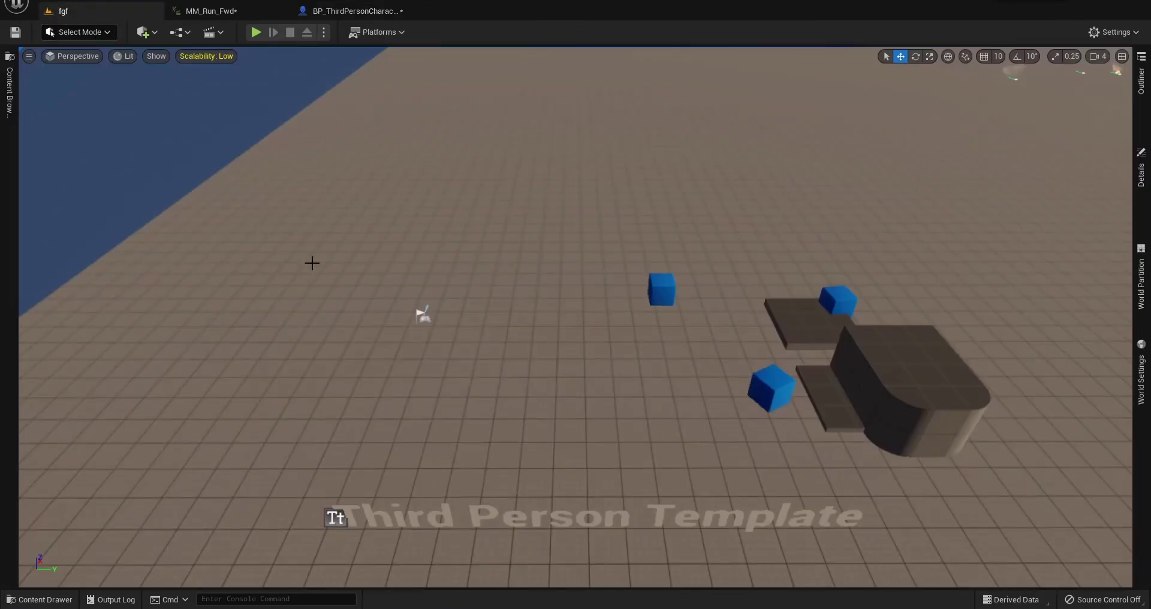
left_click(39, 599)
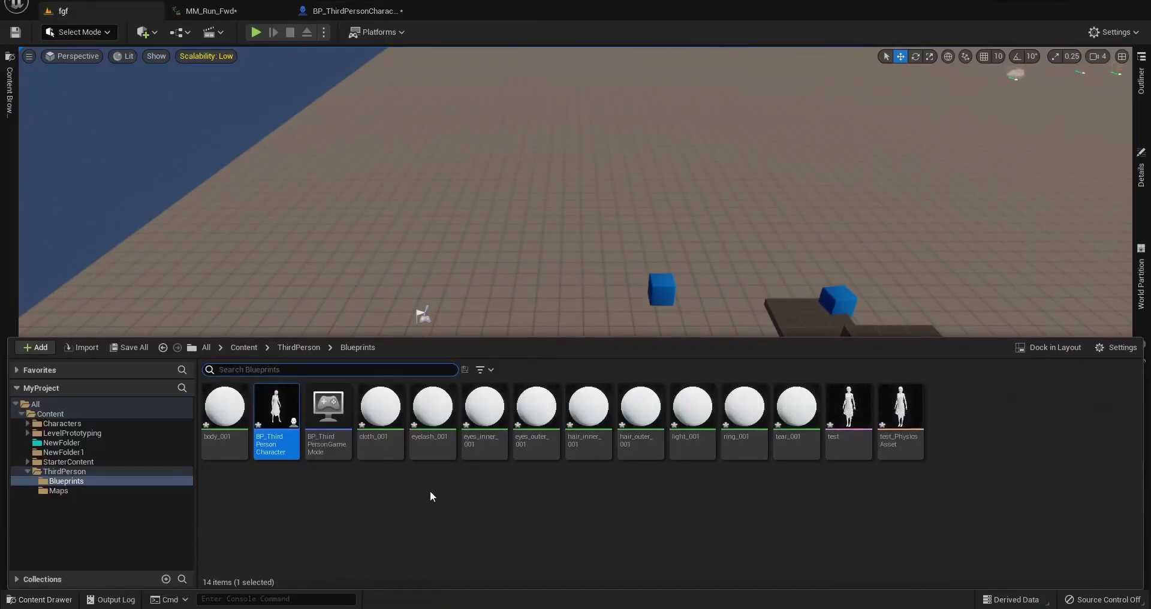
right_click(524, 504)
left_click(557, 108)
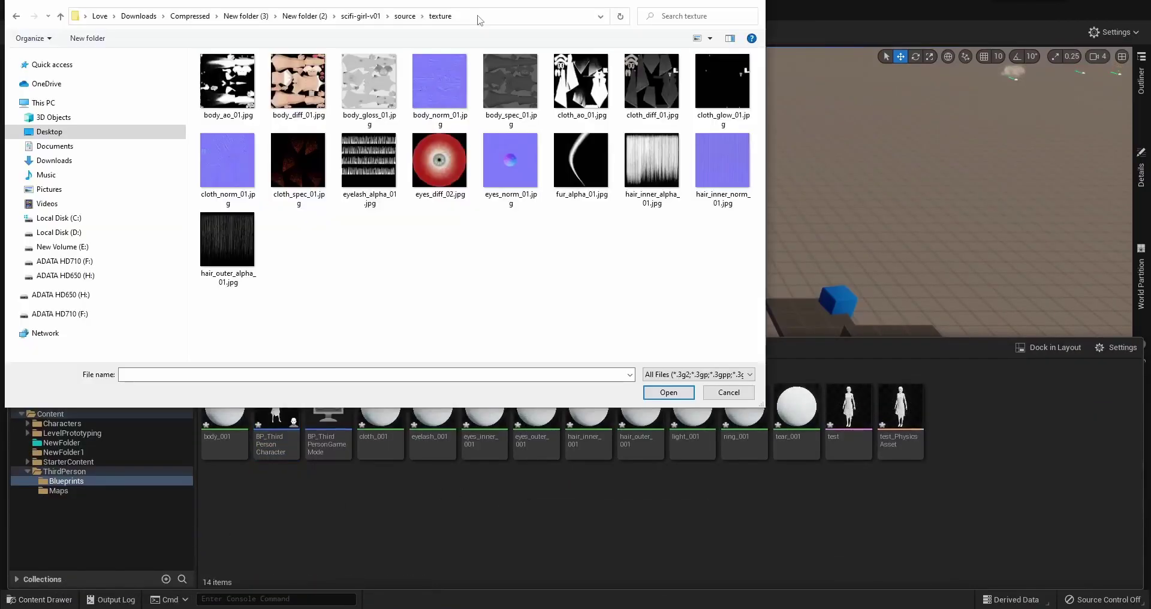
left_click(298, 84)
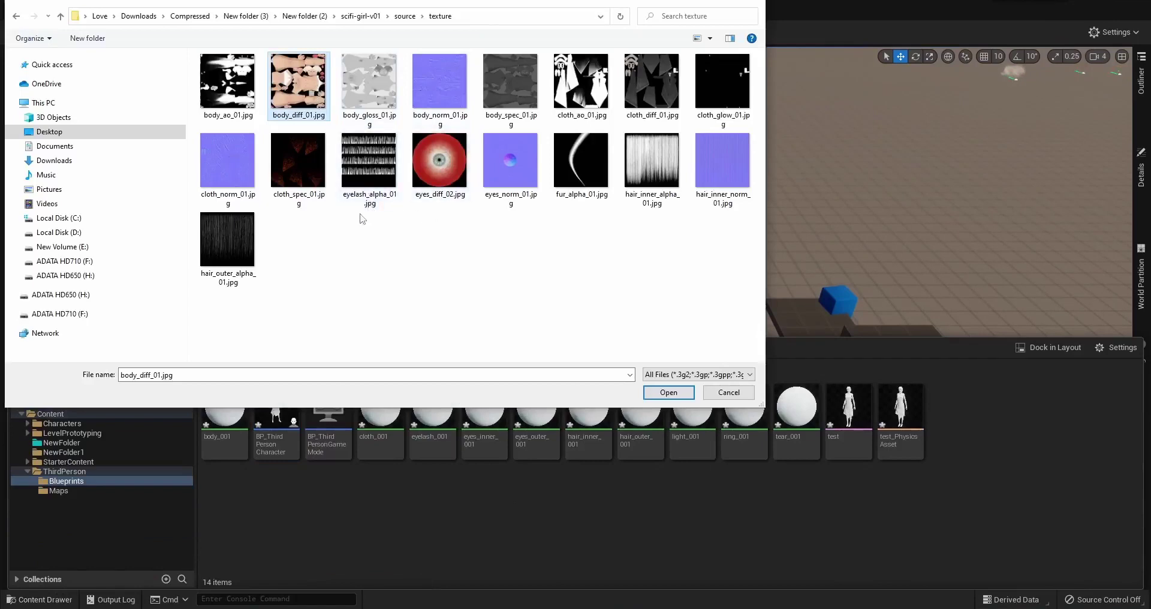
left_click(652, 84, "ctrl")
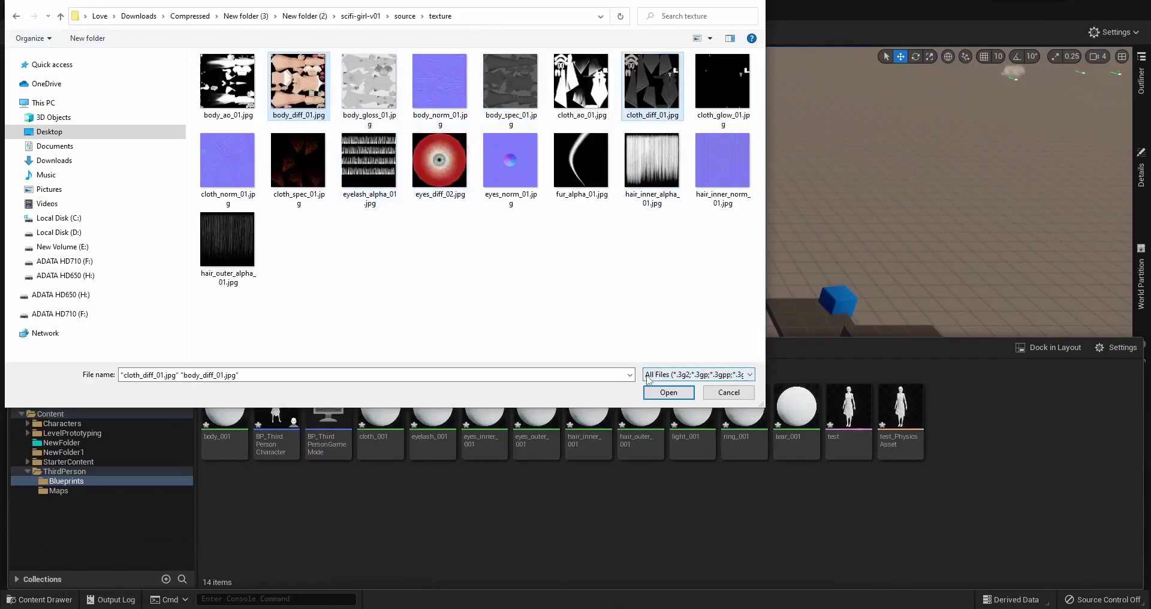
left_click(654, 391)
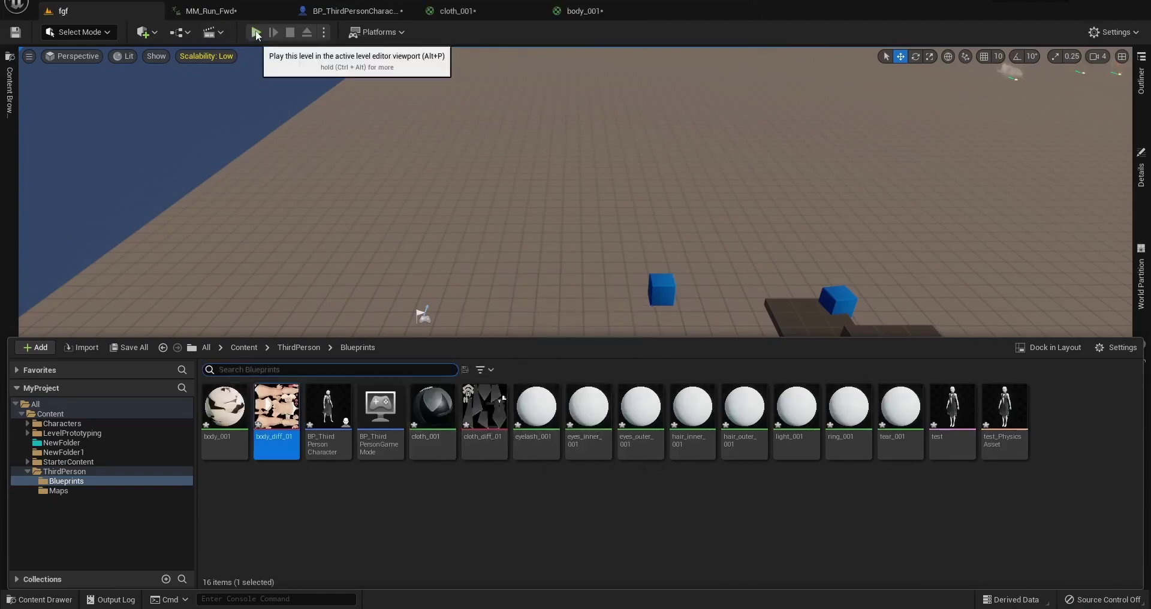
Step: Play the level and run the character around the floor and platforms to check its idle and running animations from several sides
left_click(255, 32)
left_click(486, 222)
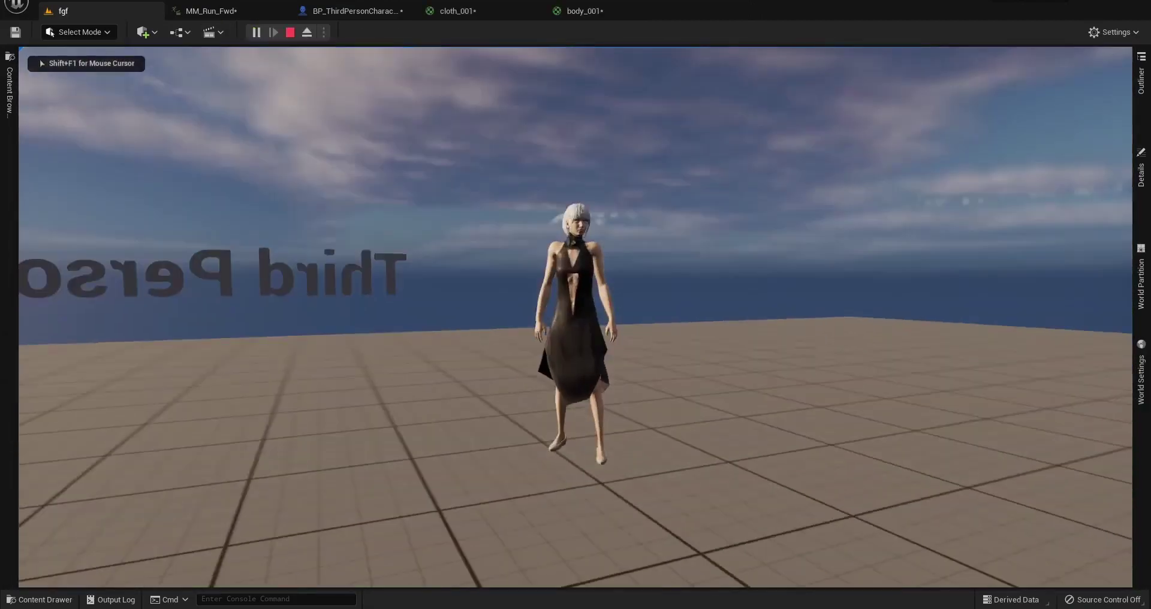
key("w")
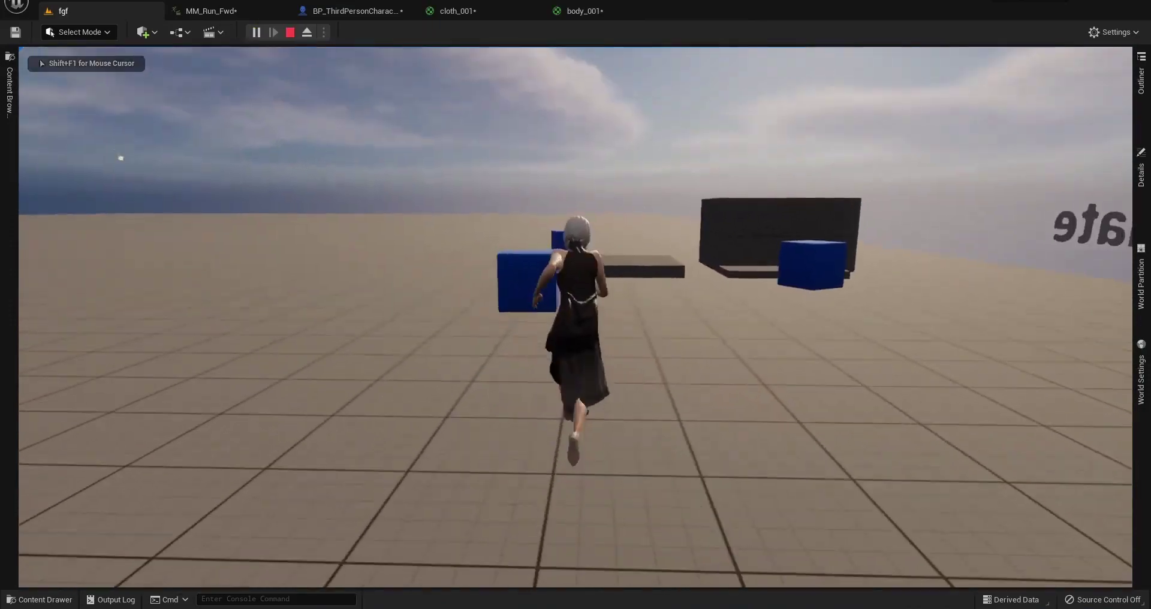
key("w")
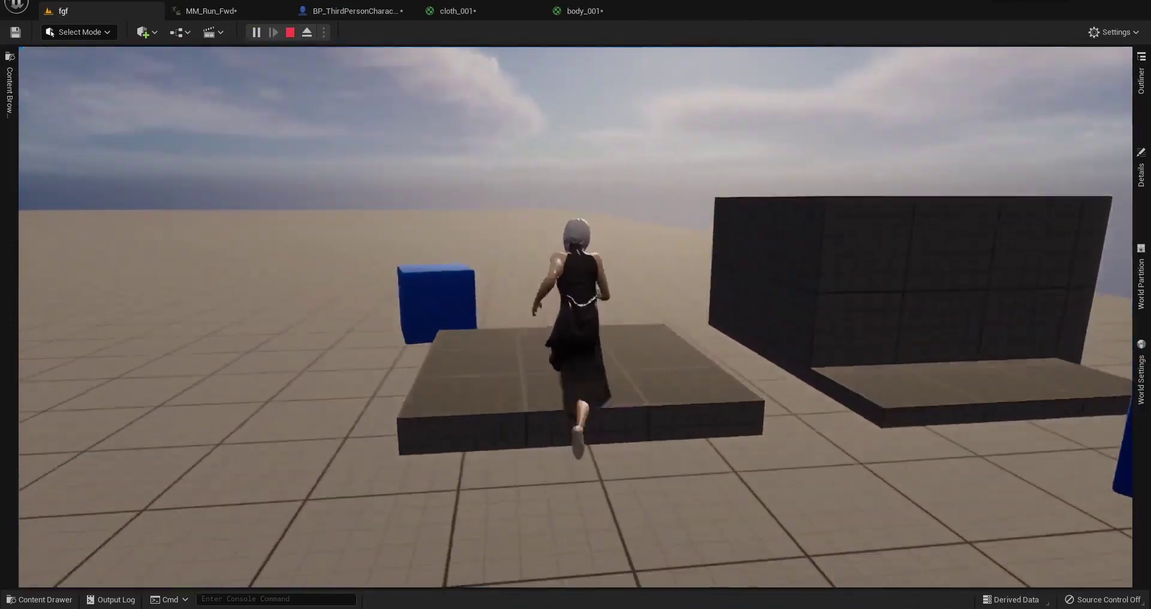
key("s")
key("w")
key("s")
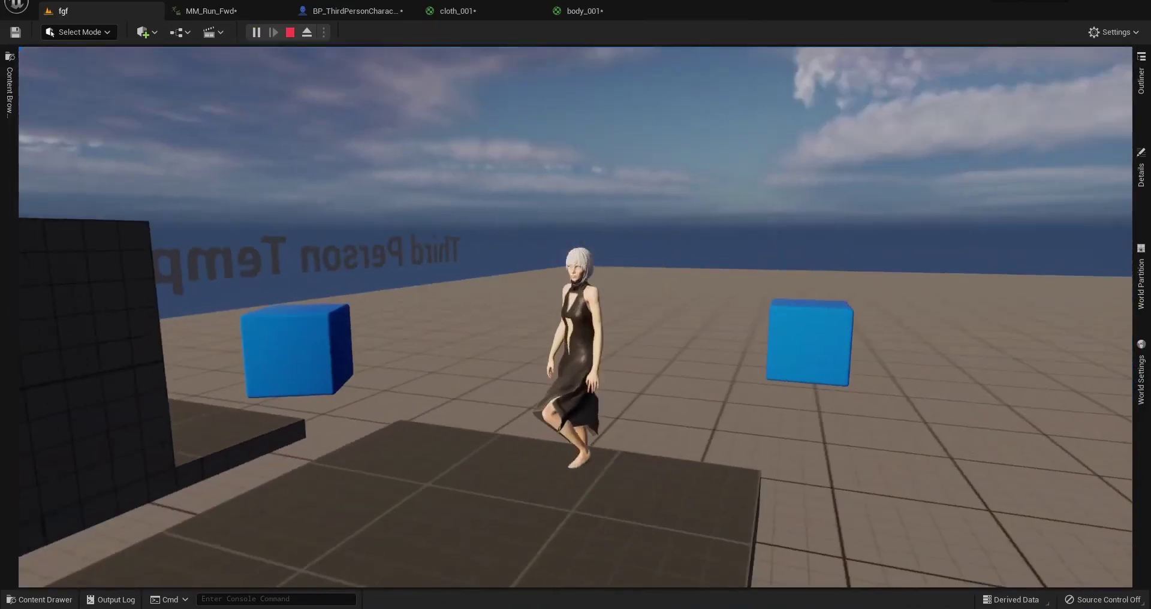
key("w")
key("s")
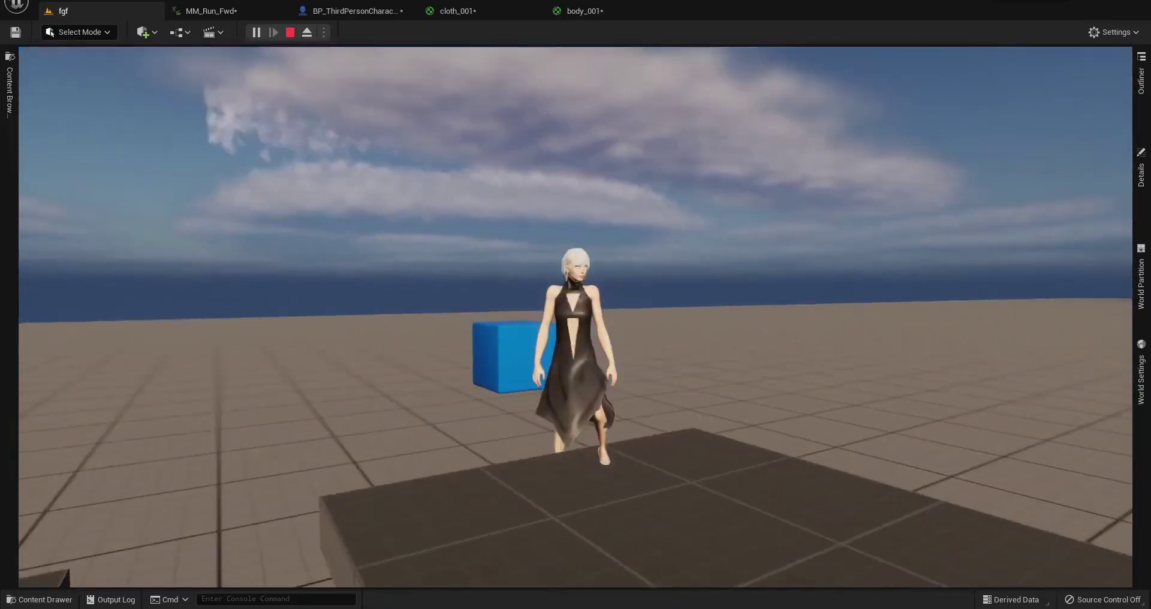
key("w")
key("s")
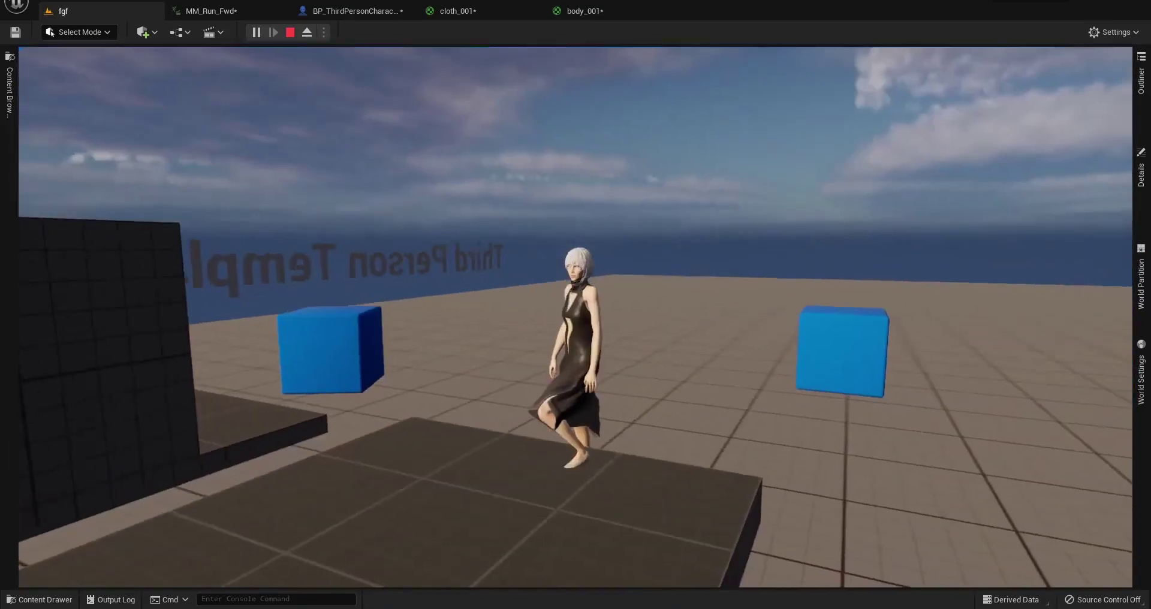
key("w")
key("w")
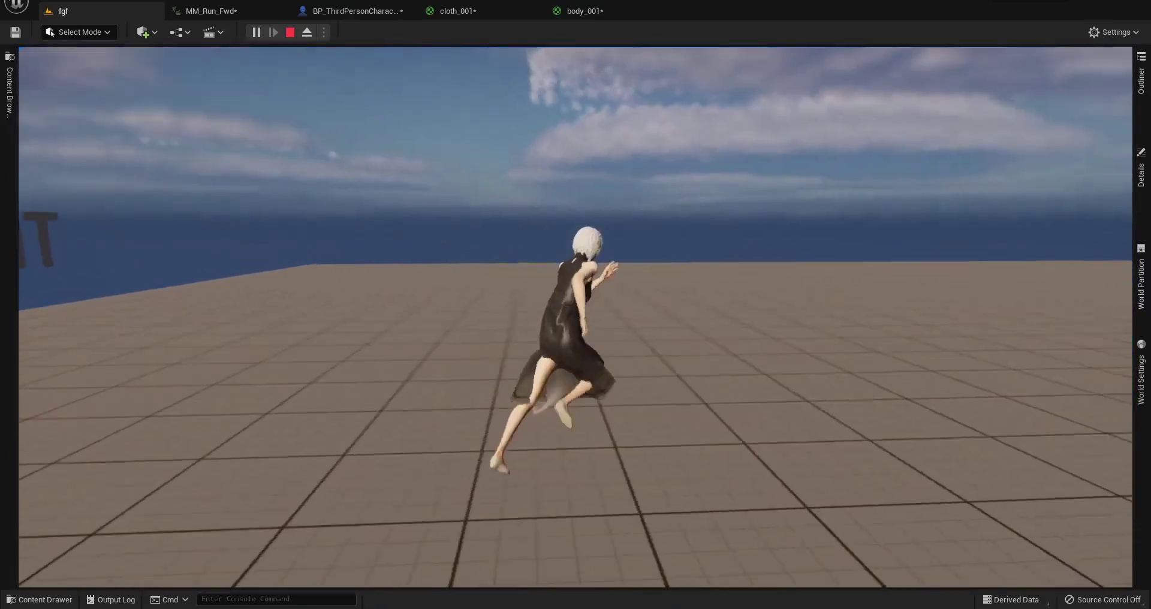
key("w")
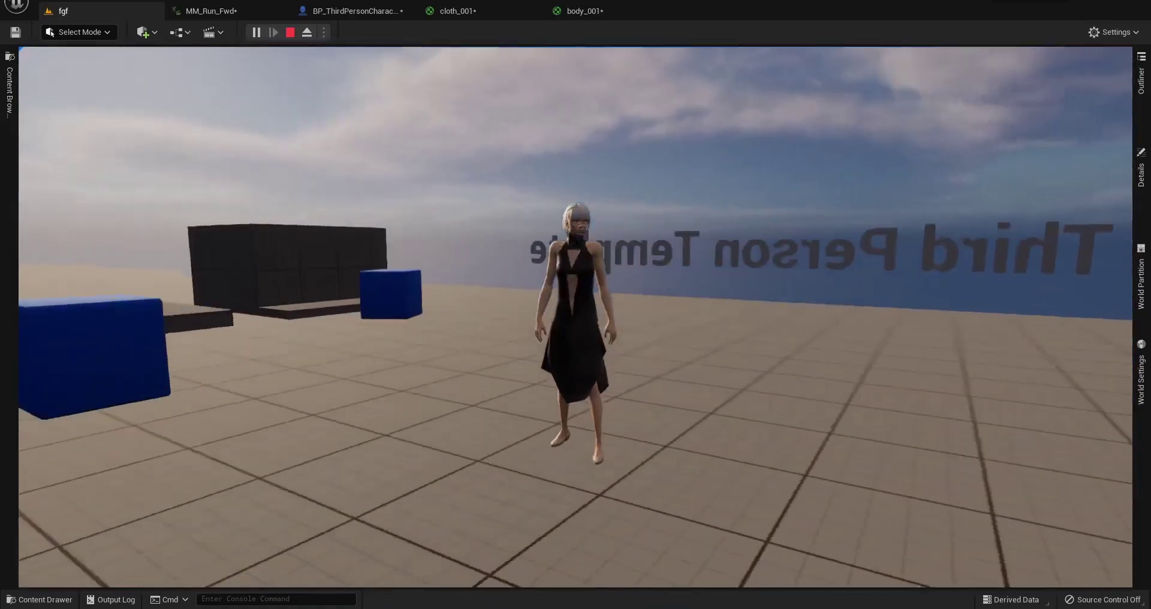
key("w")
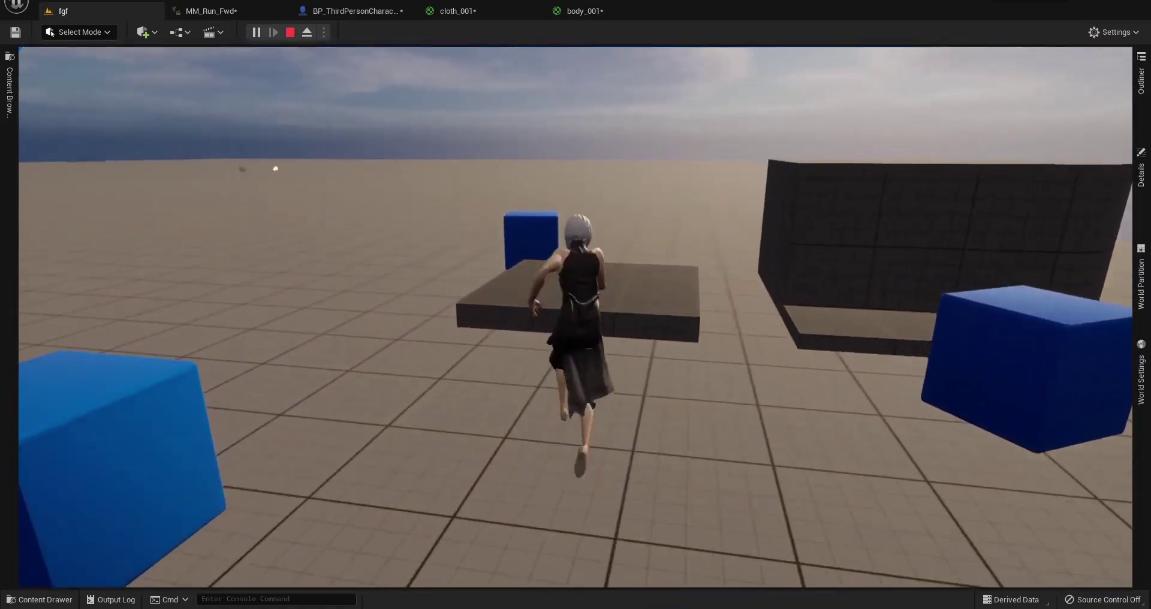
key("w")
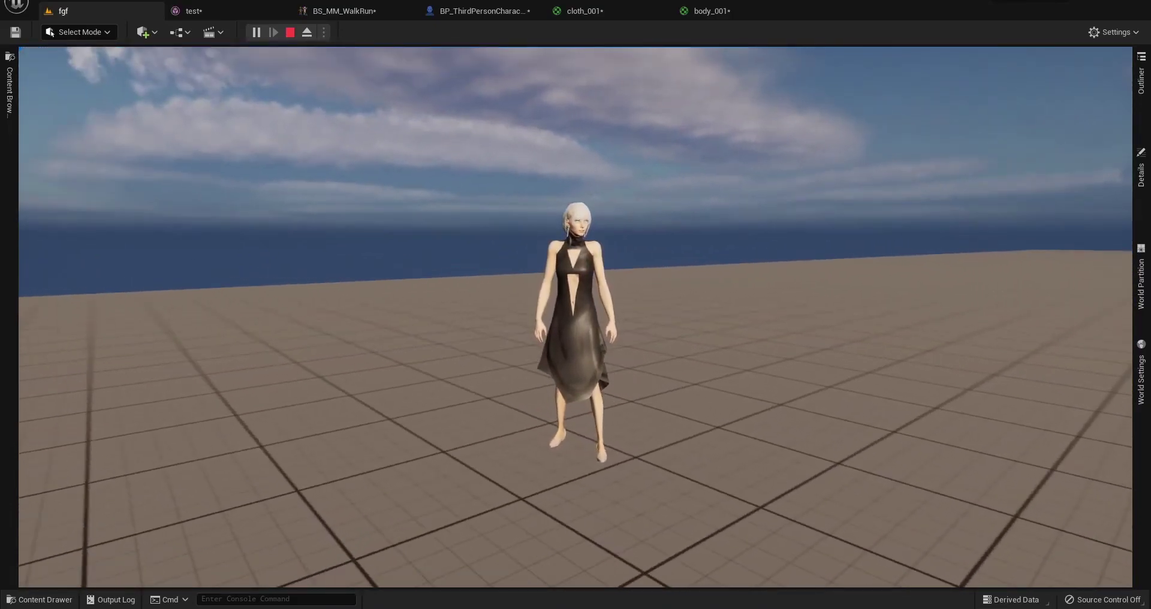
key("w")
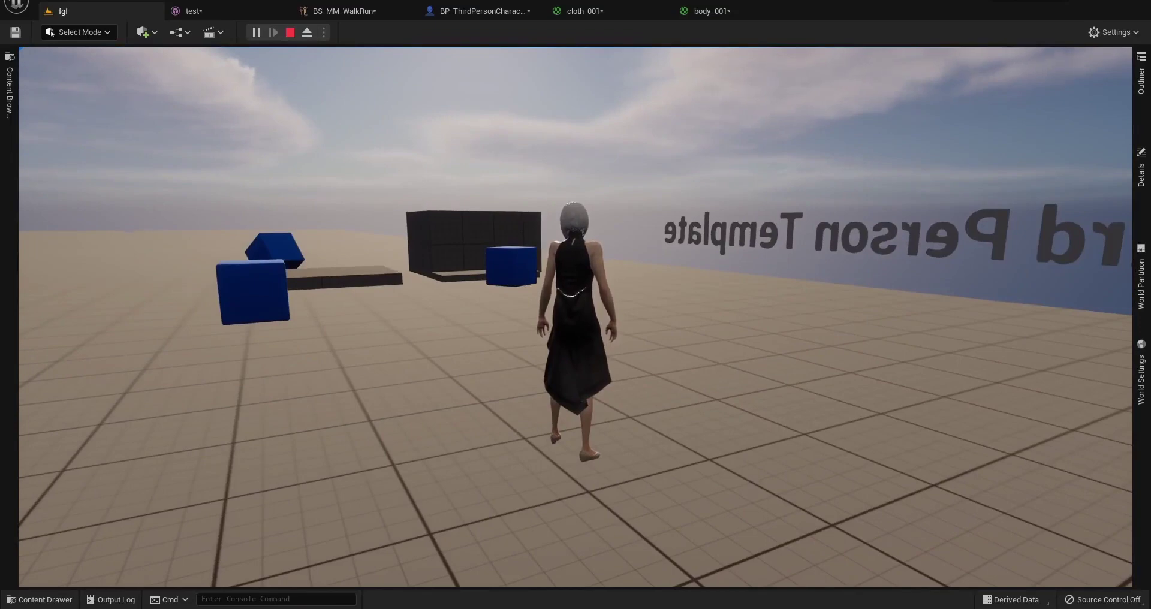
key("a")
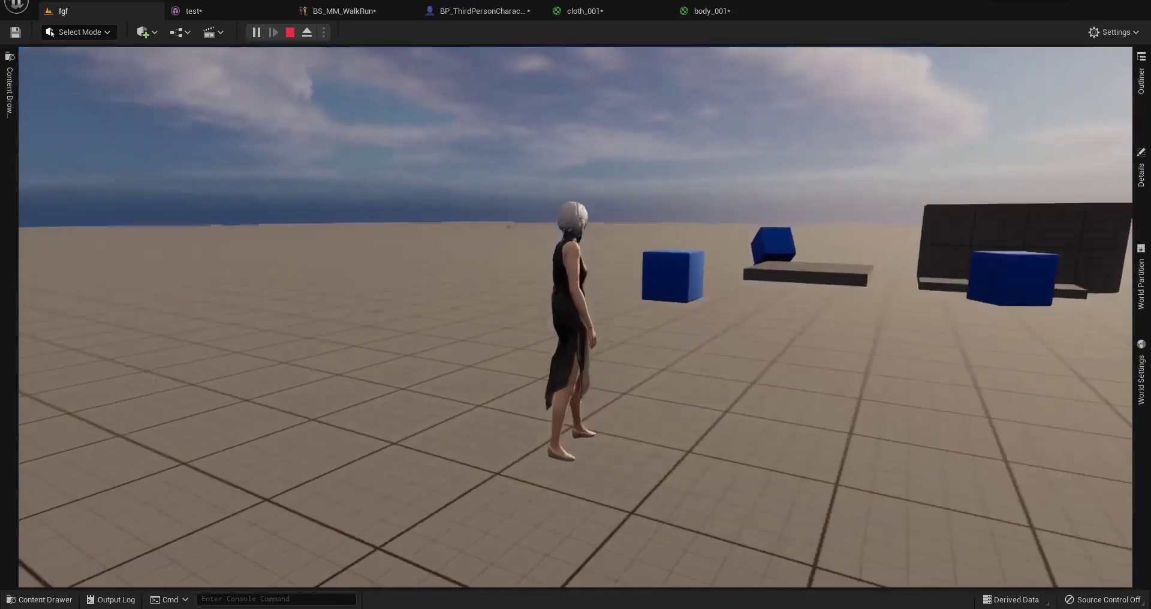
key("s")
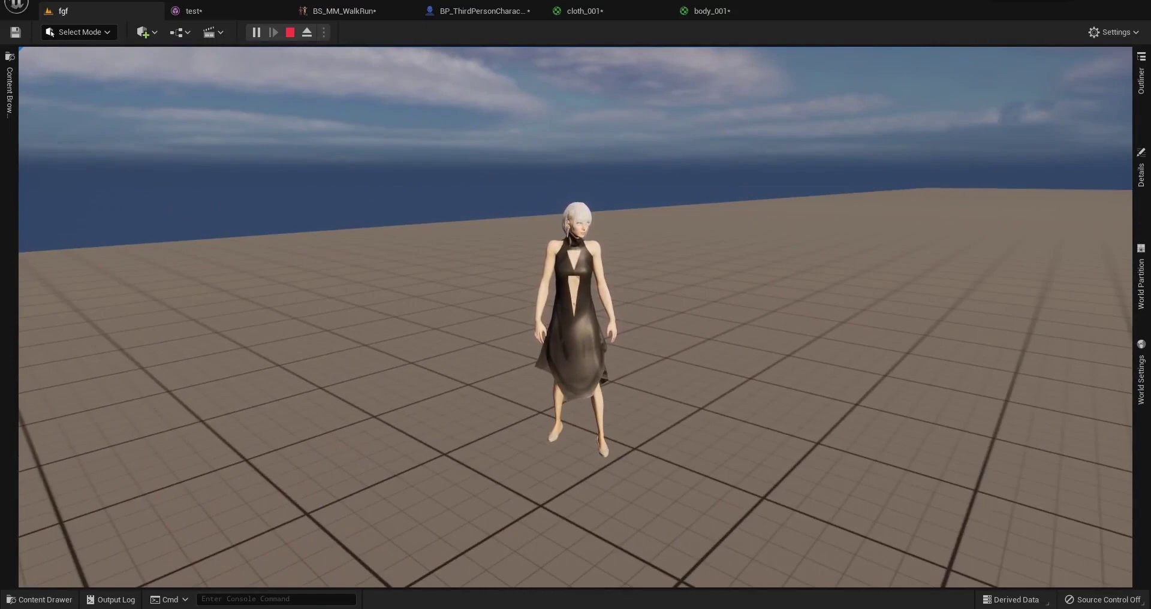
Step: Switch to Blender and examine the testRig character from several angles along with Magic Bone's Pose Editor options
mouse_move(51, 33)
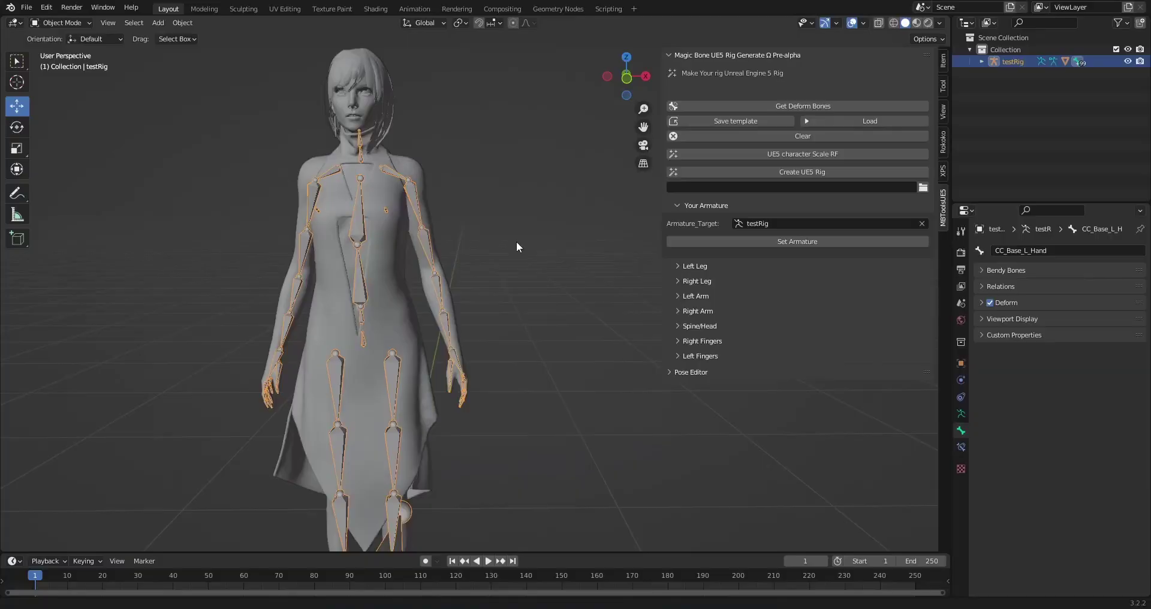
scroll(522, 243, "down", 2)
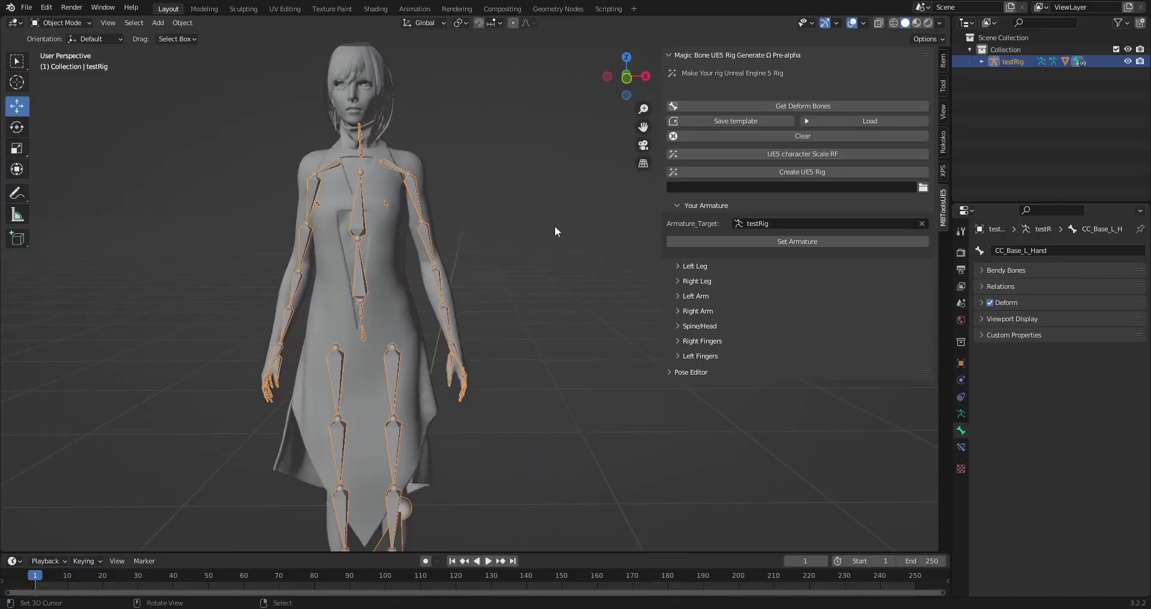
middle_click_drag(618, 247, 715, 74)
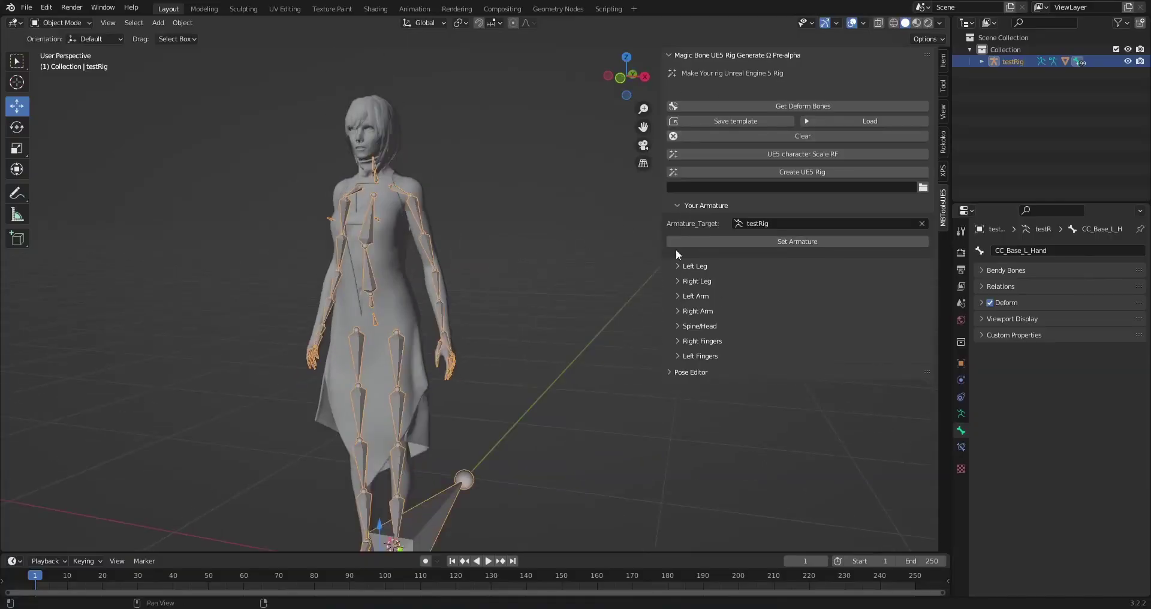
middle_click_drag(675, 249, 716, 308)
middle_click_drag(565, 377, 566, 332, "shift")
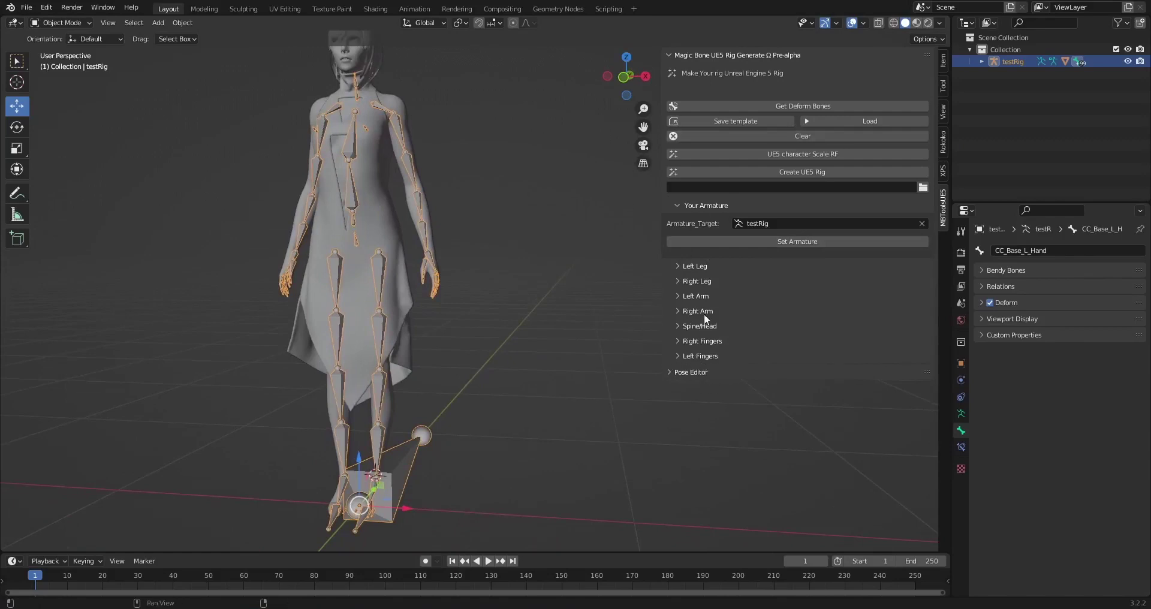
left_click(712, 372)
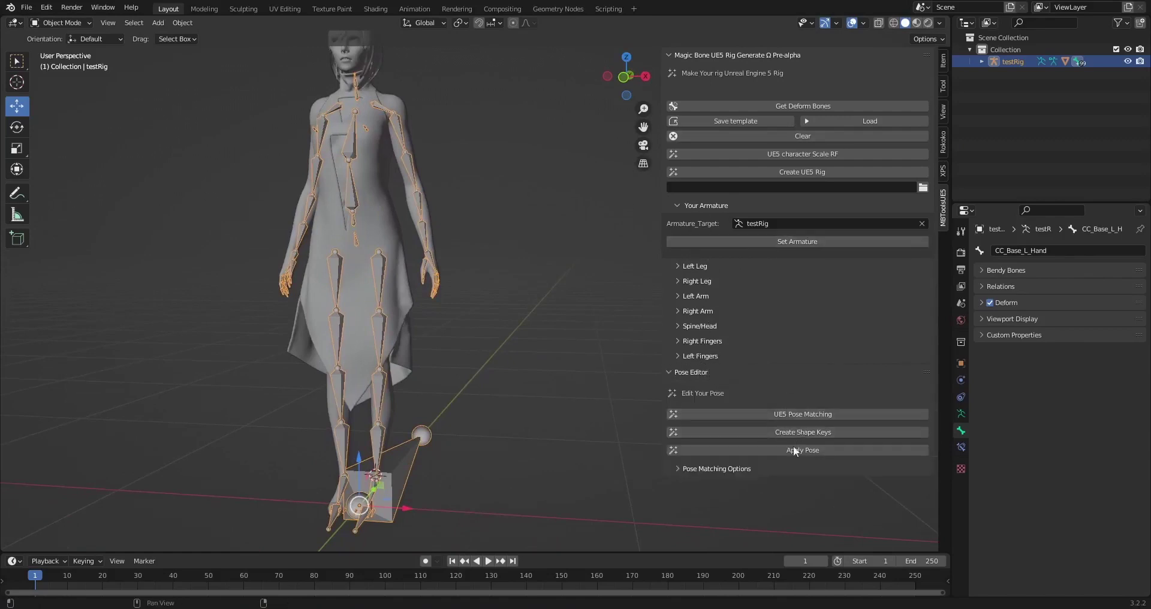
middle_click_drag(570, 406, 533, 348, "shift")
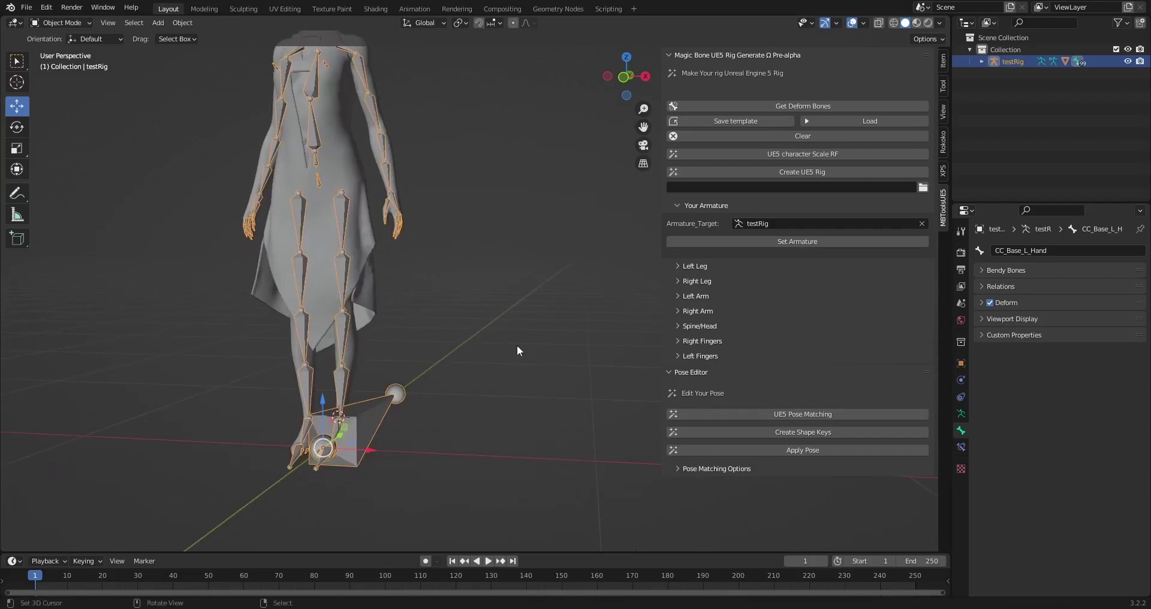
scroll(421, 332, "up", 3, "shift")
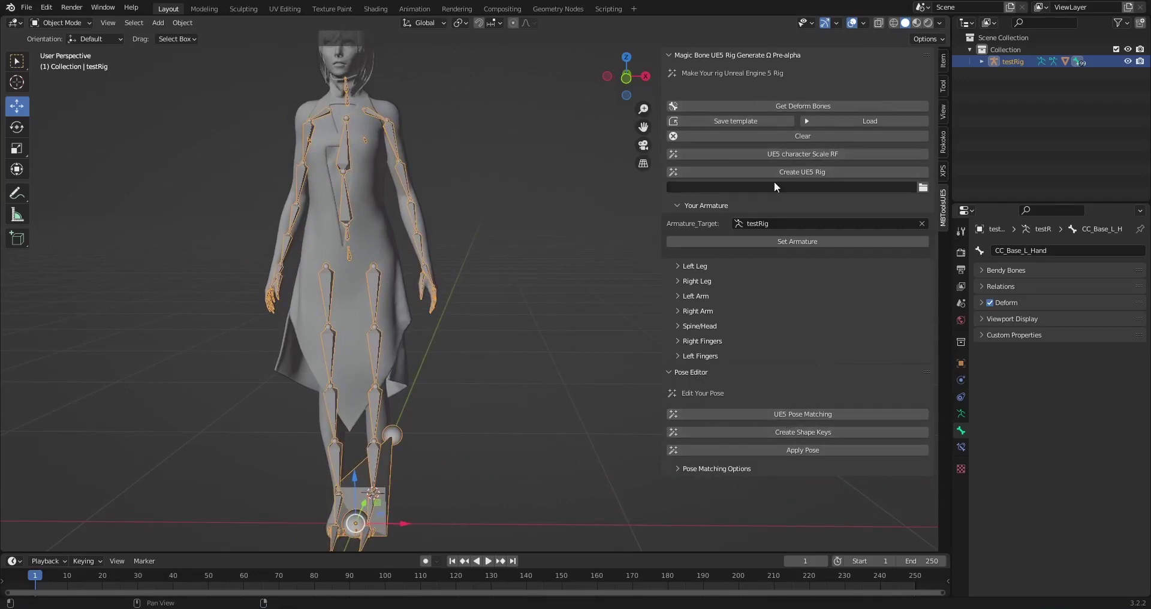
mouse_move(537, 175)
middle_mouse_down("shift")
mouse_move(544, 216)
mouse_move(551, 189)
middle_mouse_up("shift")
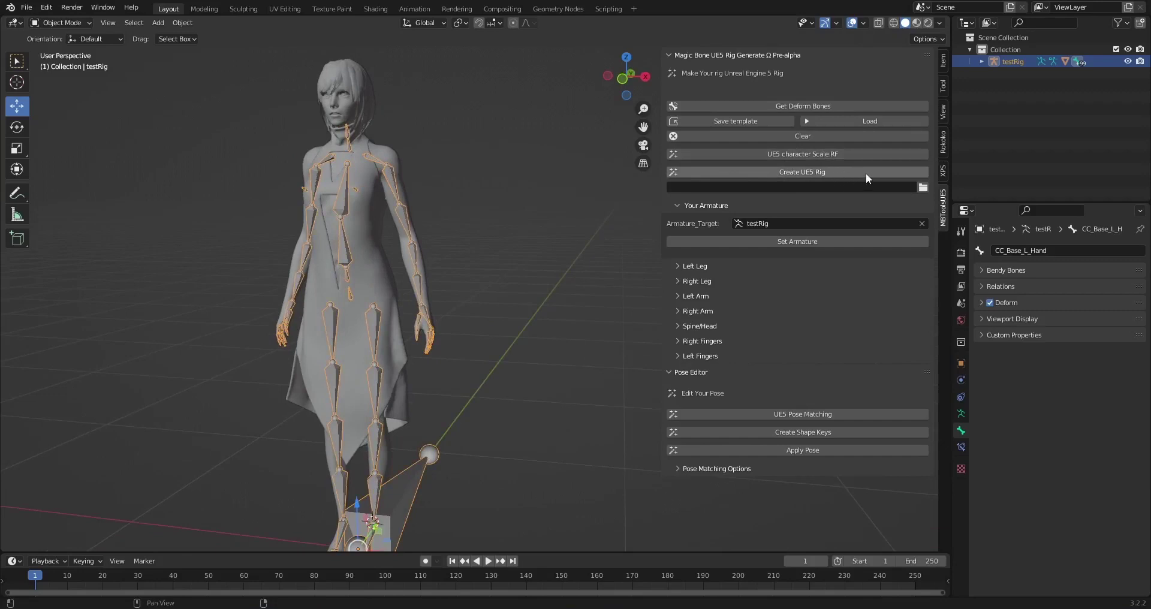
middle_click_drag(429, 193, 405, 205)
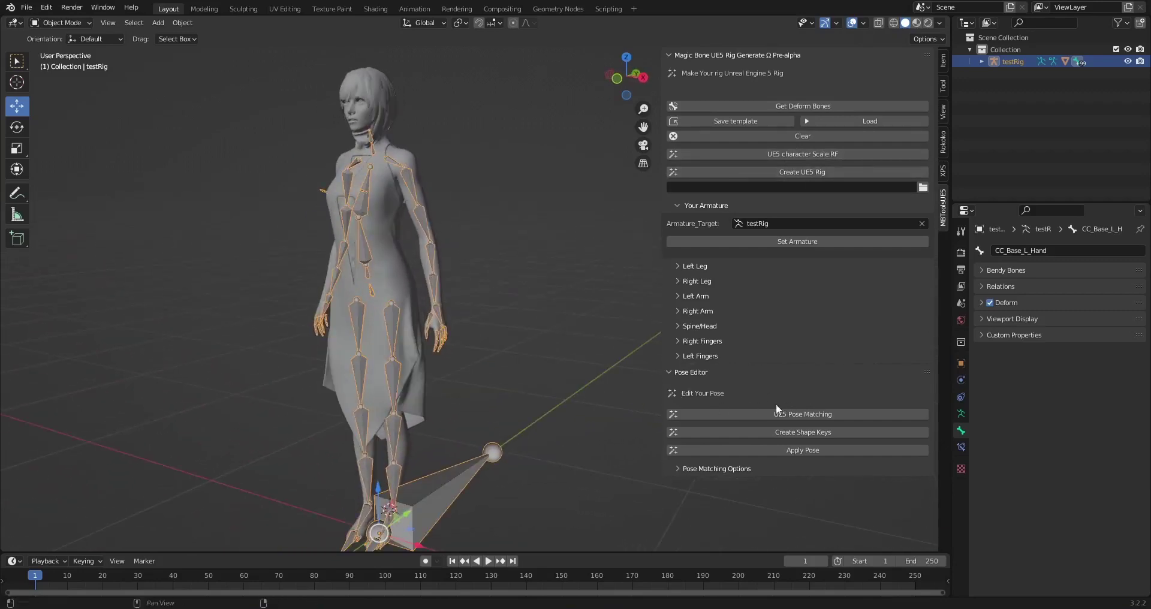
middle_click_drag(600, 347, 513, 322)
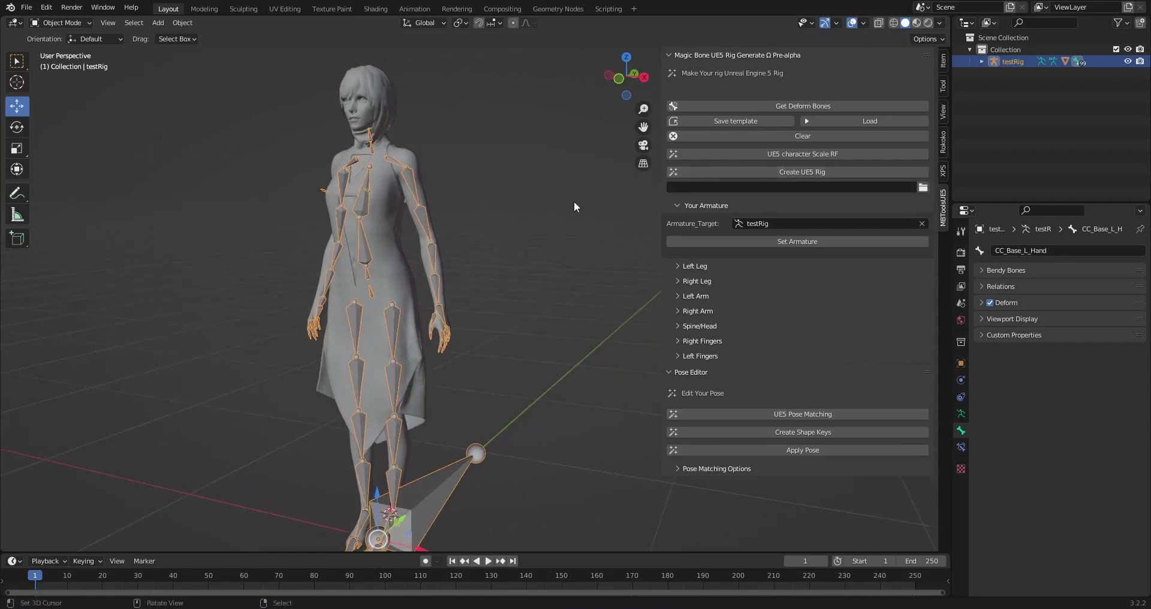
middle_click_drag(574, 205, 644, 334)
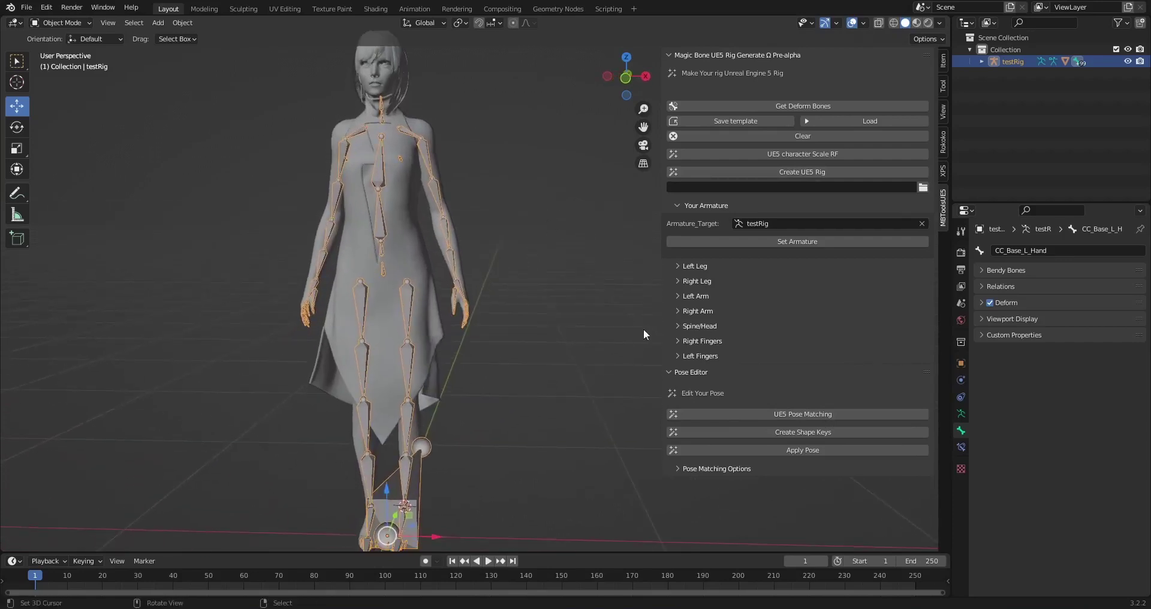
Step: Examine the testRig character's shoulders and arms from the front and at an angle
left_click(836, 415)
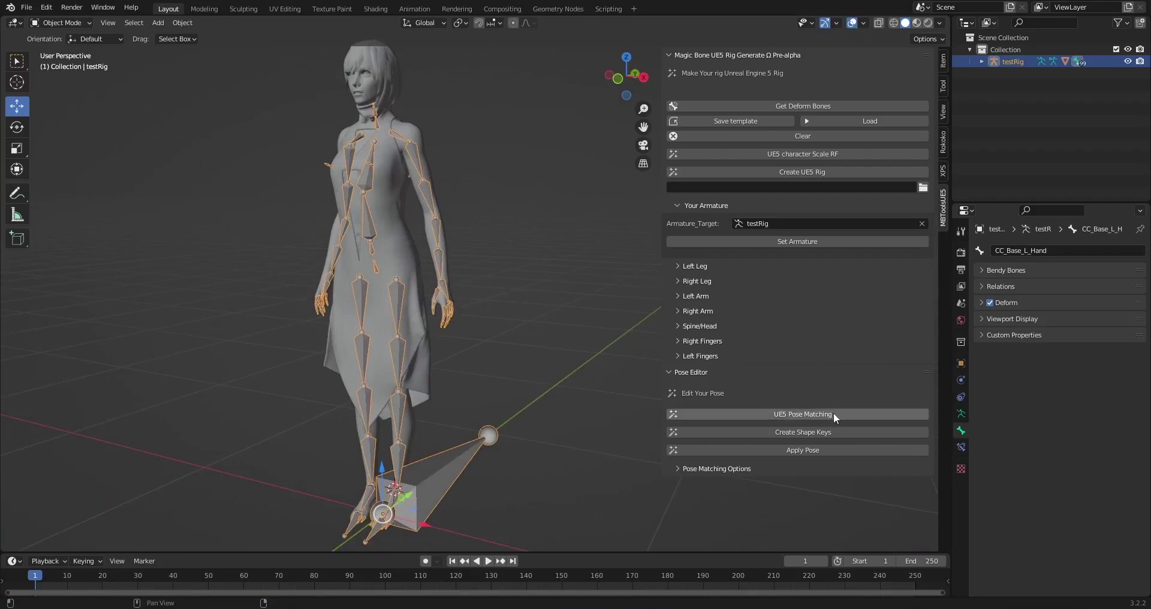
middle_click_drag(490, 364, 516, 362)
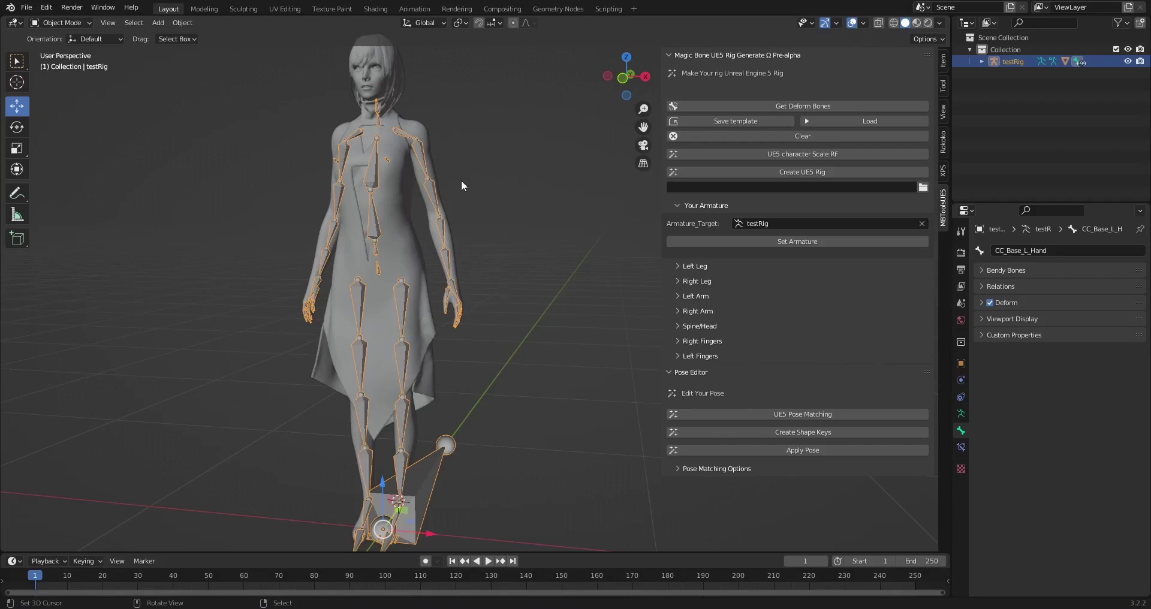
middle_click_drag(462, 183, 486, 238)
scroll(442, 216, "up", 3)
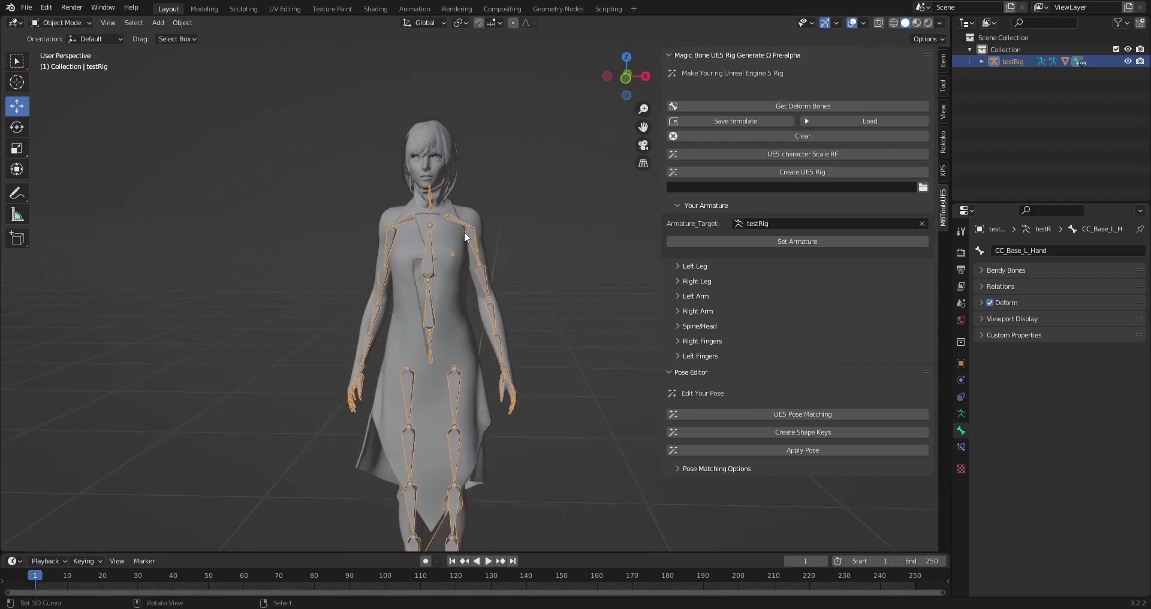
middle_click_drag(459, 194, 461, 226, "shift")
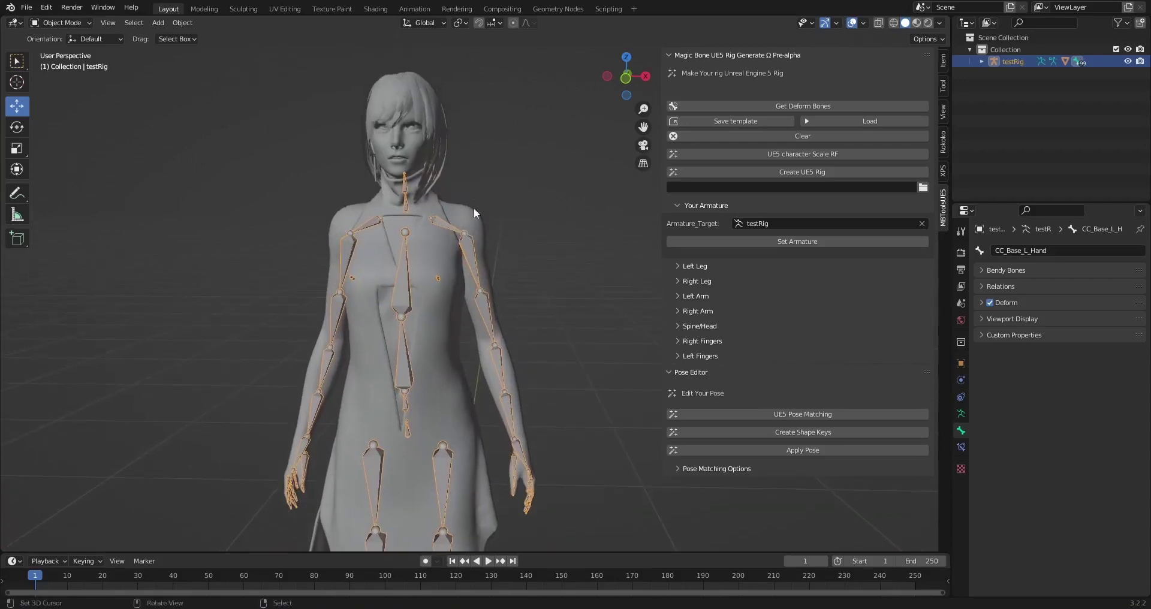
middle_click_drag(548, 318, 524, 267, "shift")
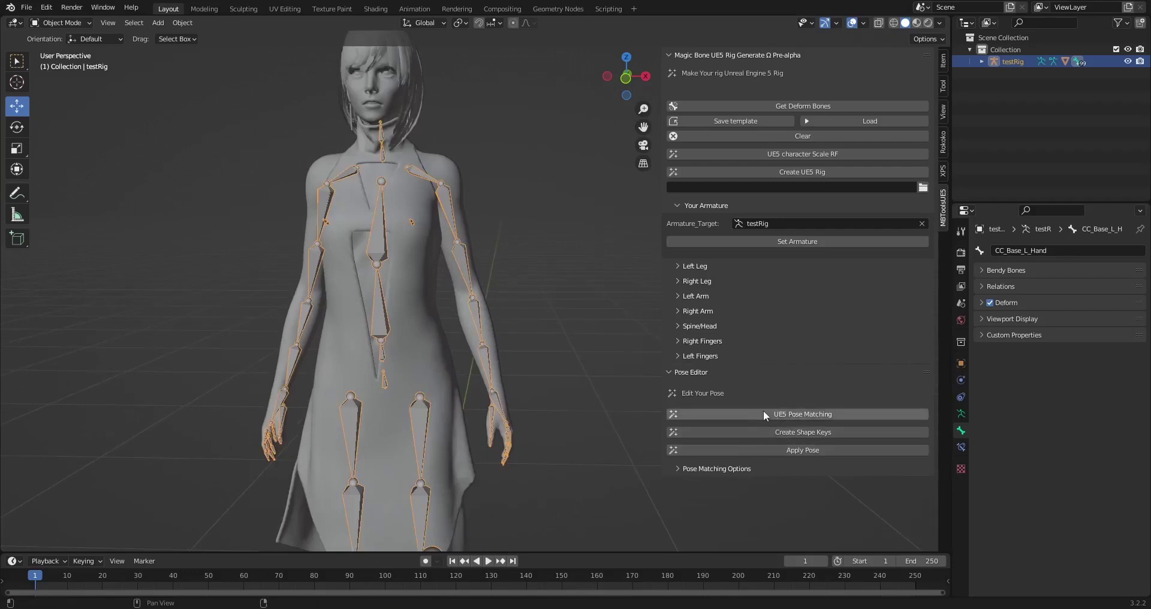
Step: Leave only clavicle_l and clavicle_r enabled in Pose Matching Options and run UE5 Pose Matching on testRig
left_click(741, 469)
scroll(739, 428, "down", 5)
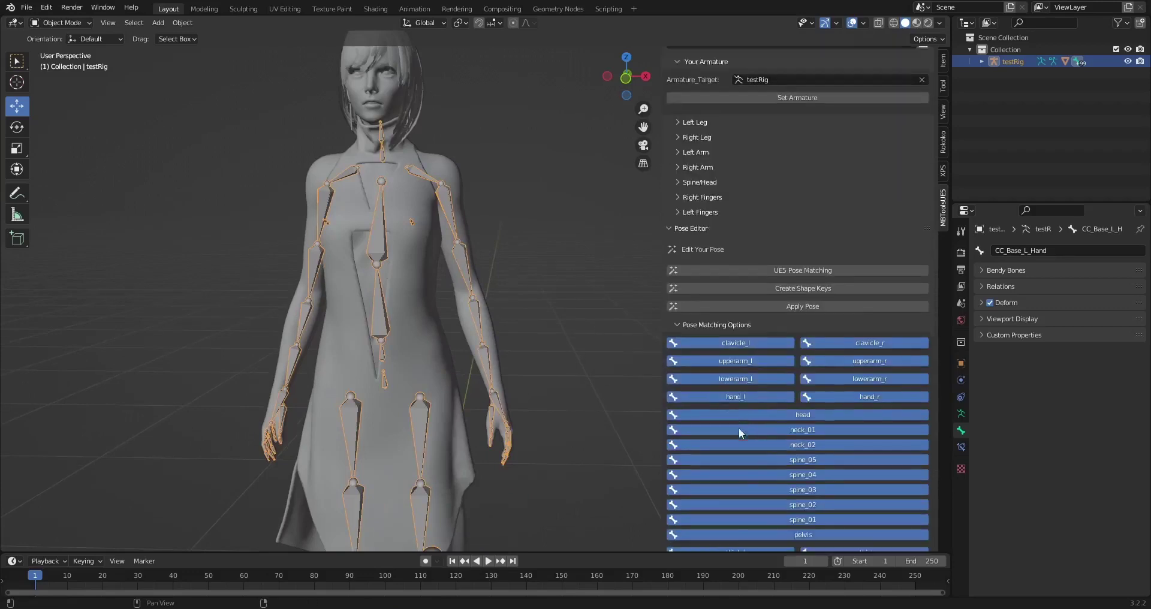
scroll(740, 432, "down", 1)
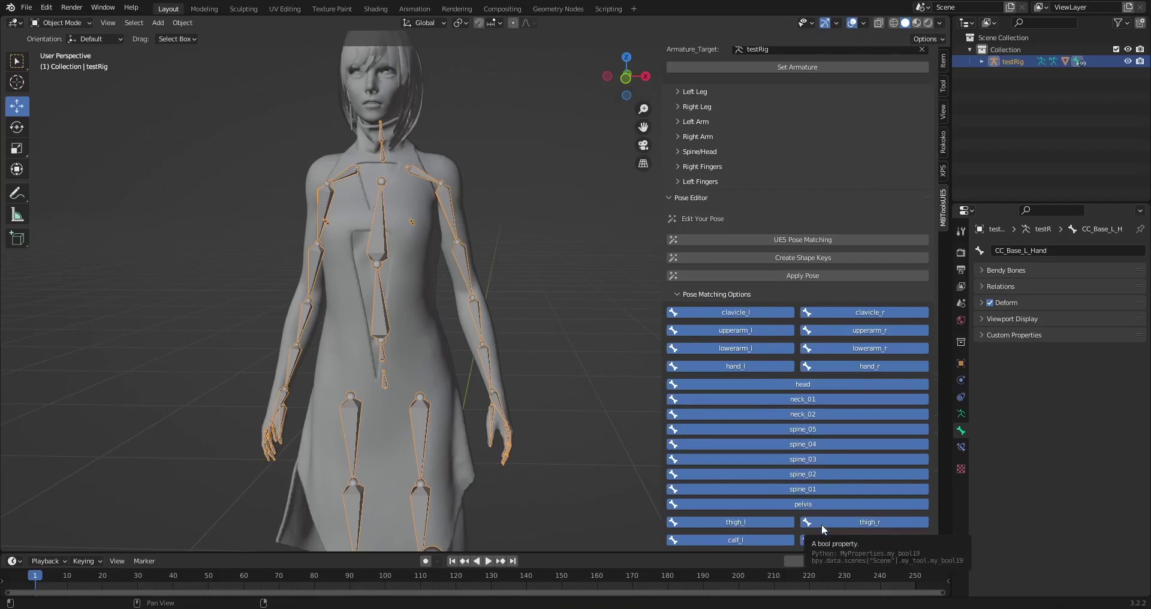
scroll(492, 349, "down", 2)
middle_click_drag(501, 357, 535, 343)
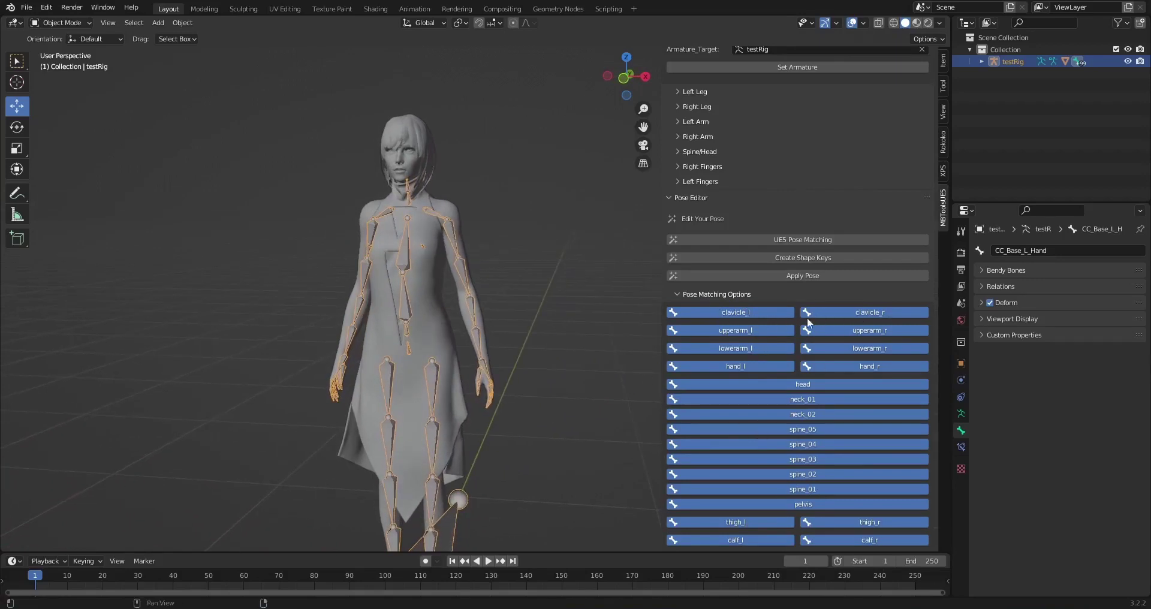
middle_click_drag(515, 306, 505, 186)
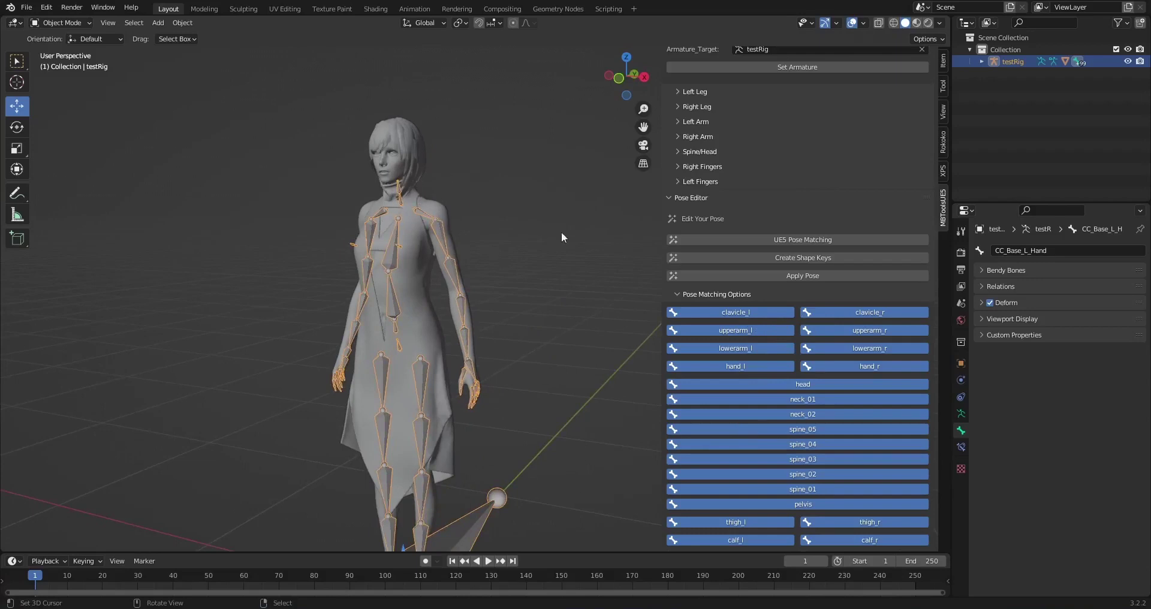
middle_click_drag(418, 185, 462, 217)
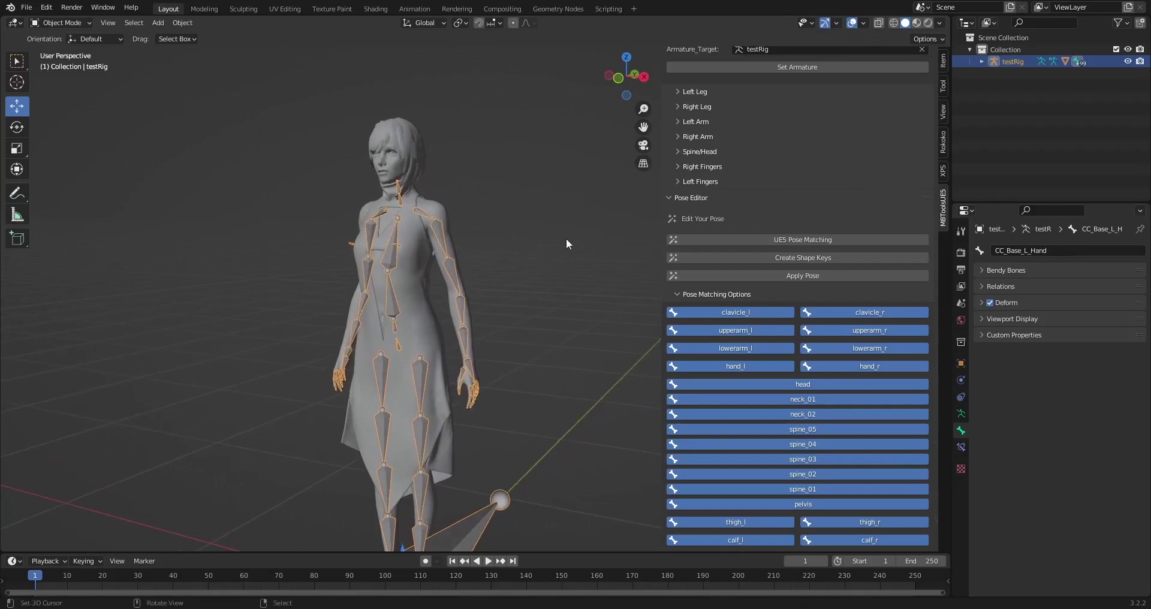
left_click_drag(866, 538, 746, 362)
middle_click_drag(465, 272, 492, 268)
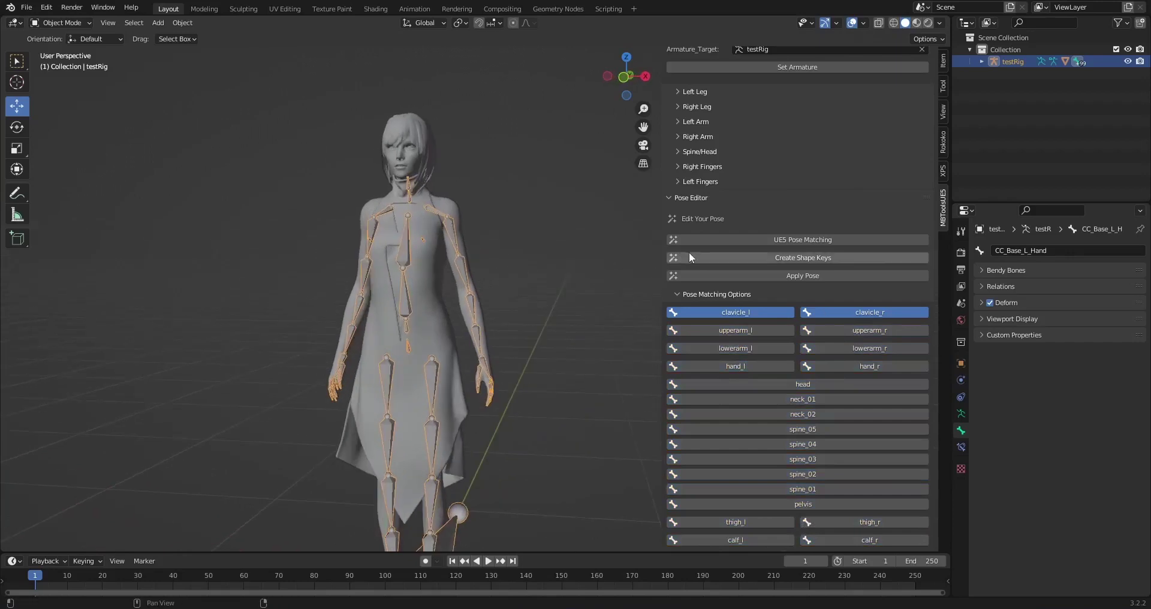
left_click(769, 239)
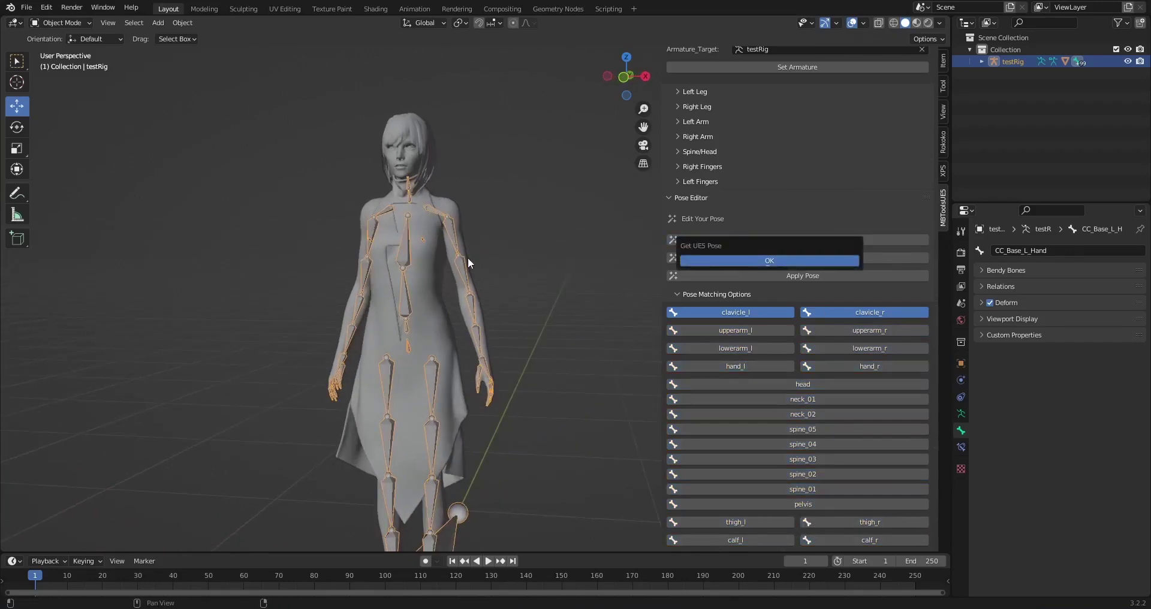
key("Return")
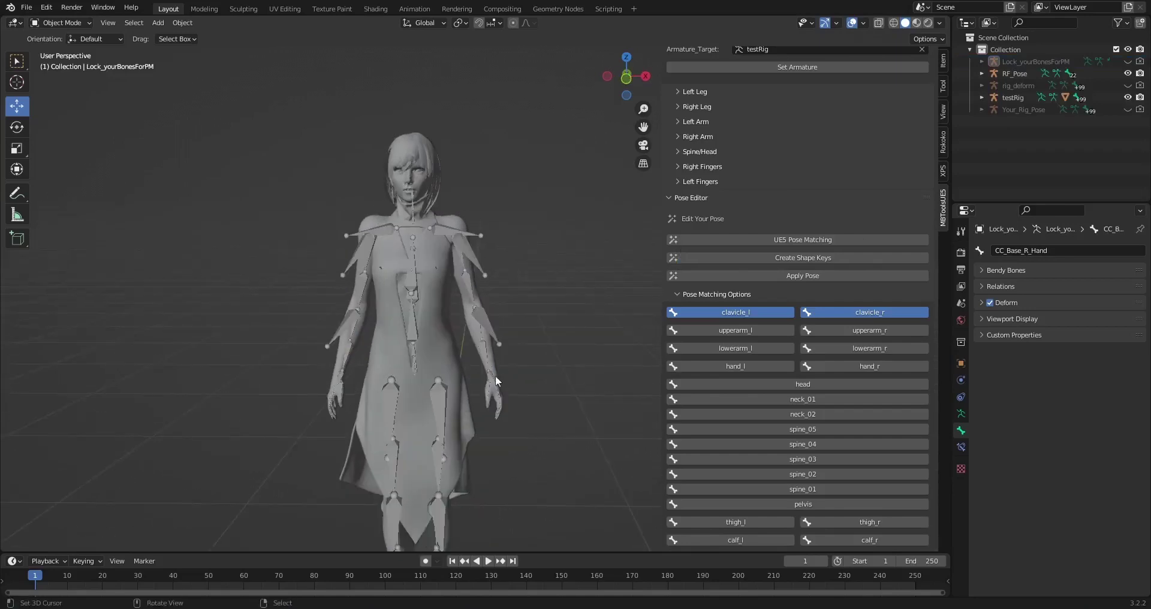
Step: Select the testRig armature and turn off its In Front viewport display
left_click(487, 351)
left_click(487, 353)
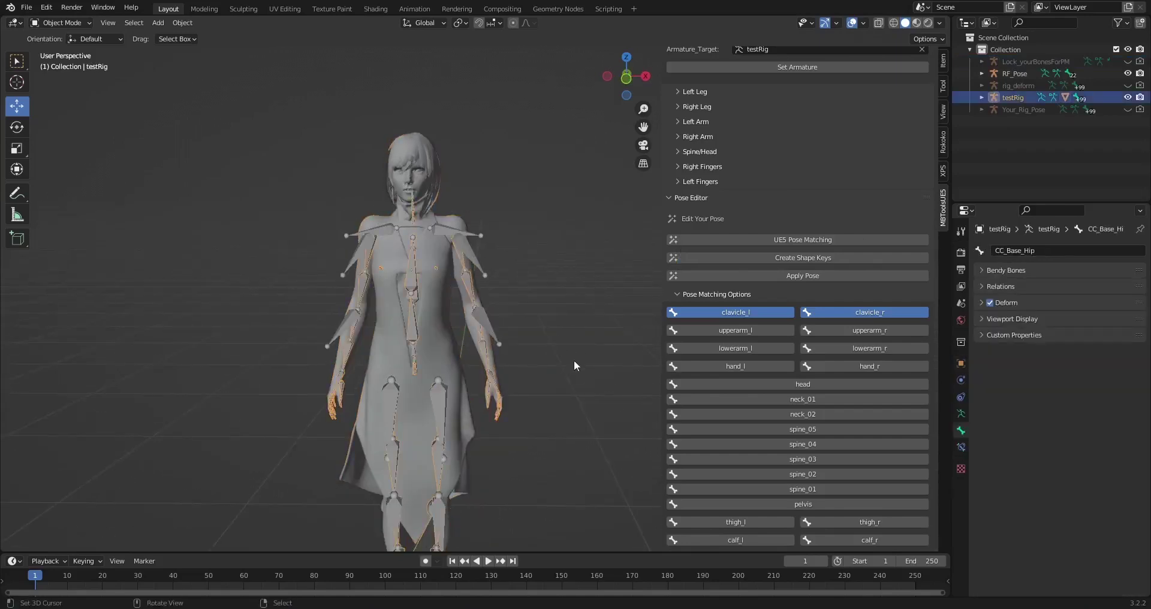
left_click(961, 414)
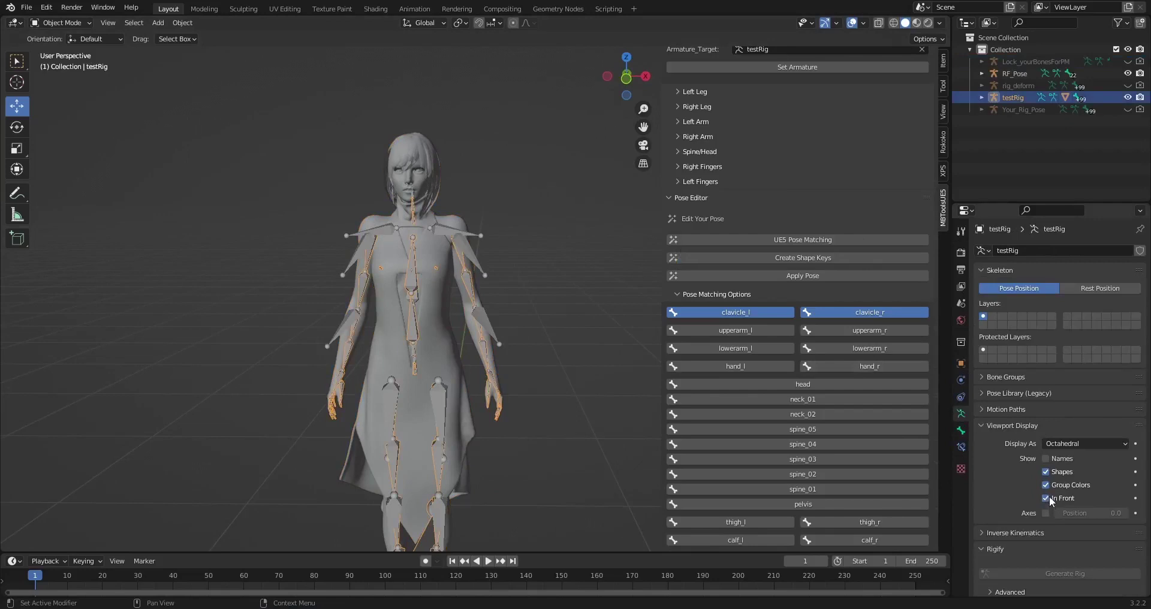
left_click(1046, 498)
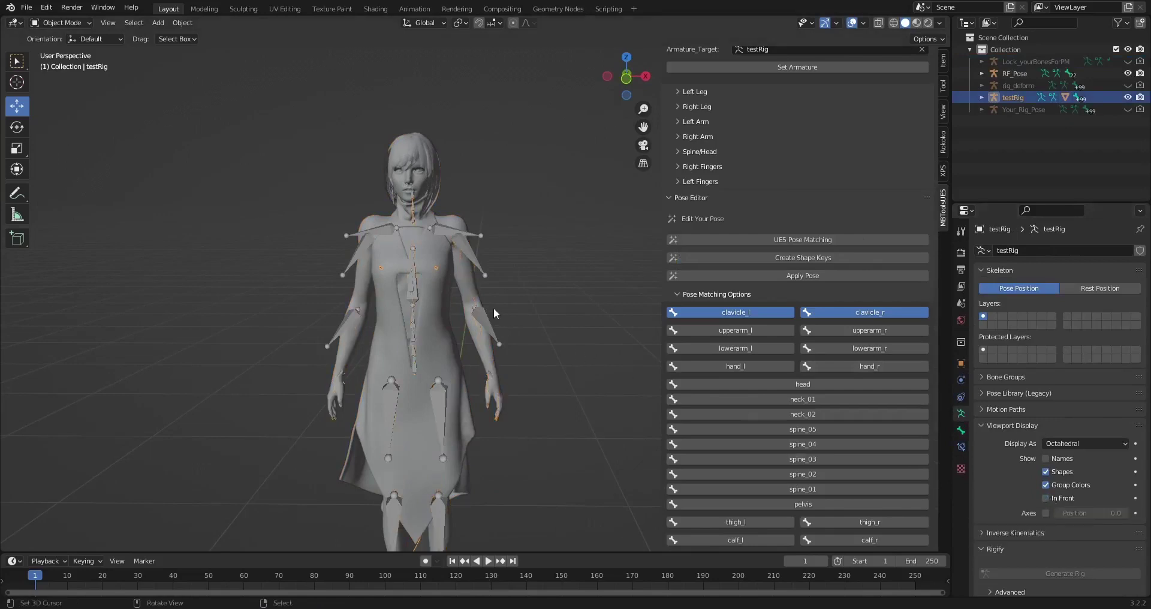
Step: Select the RF_Pose armature and examine its clavicle and arm bones against the character mesh from several angles
middle_click_drag(494, 307, 477, 305)
right_click(485, 279)
right_click(471, 268)
right_click(471, 266)
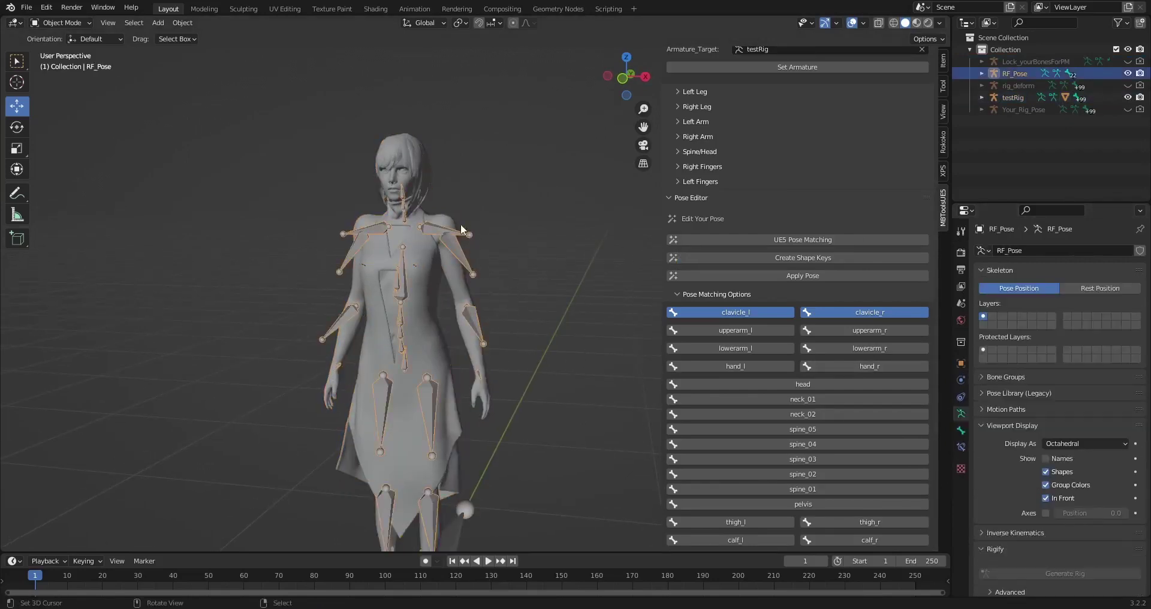
middle_click_drag(460, 226, 380, 251)
scroll(424, 268, "up", 3)
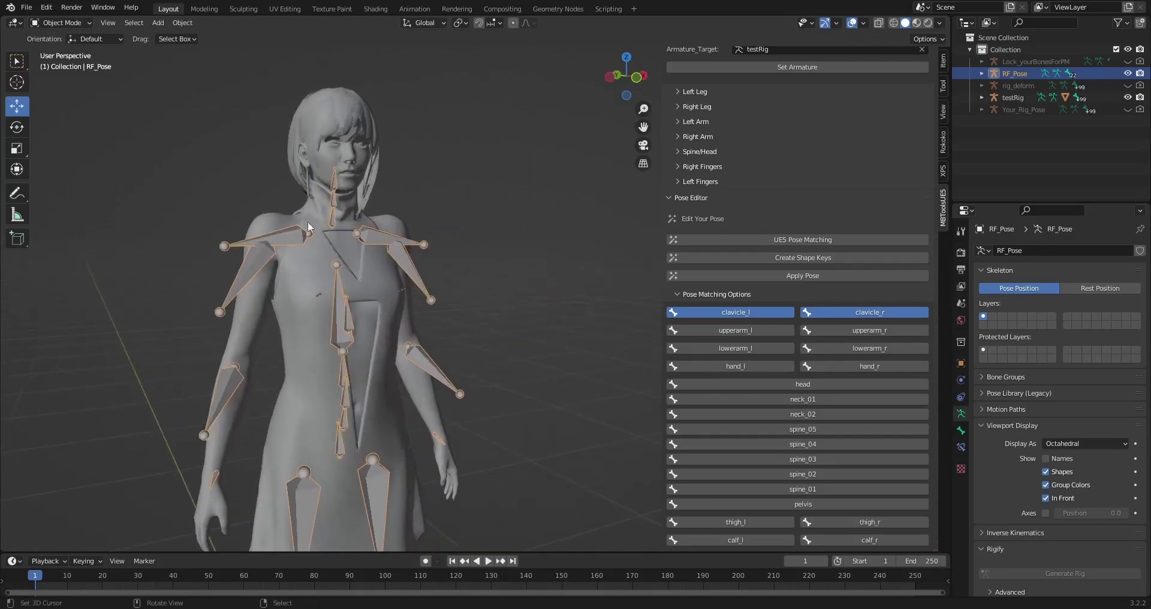
mouse_move(446, 271)
middle_mouse_down()
mouse_move(307, 236)
mouse_move(338, 206)
mouse_move(416, 232)
mouse_move(407, 226)
mouse_move(420, 222)
mouse_move(444, 240)
mouse_move(434, 274)
middle_mouse_up()
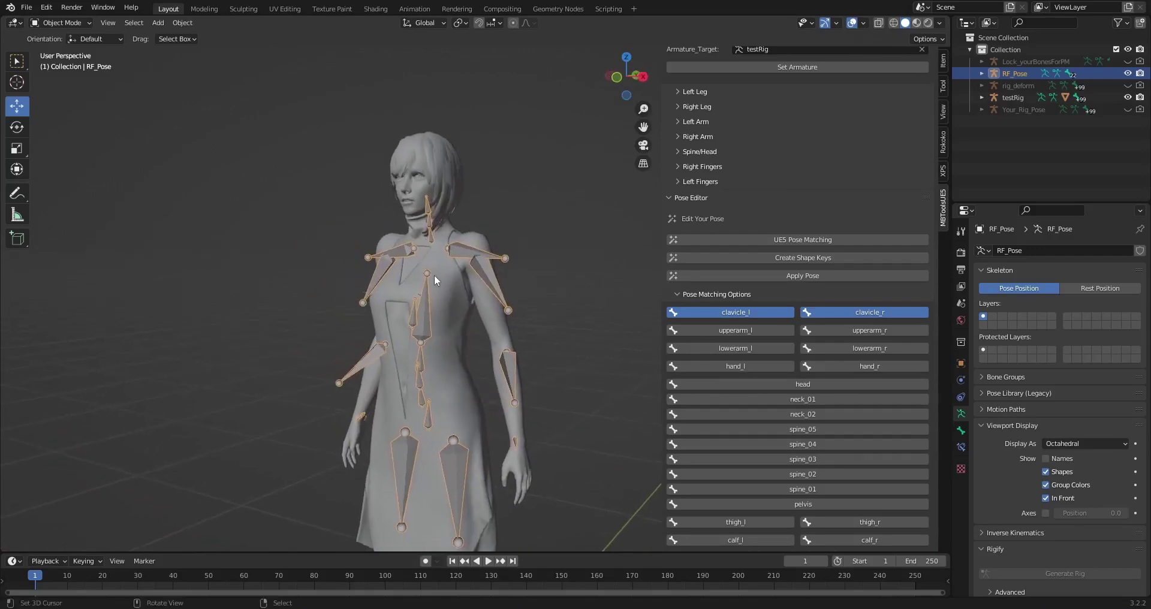
scroll(480, 246, "up", 2)
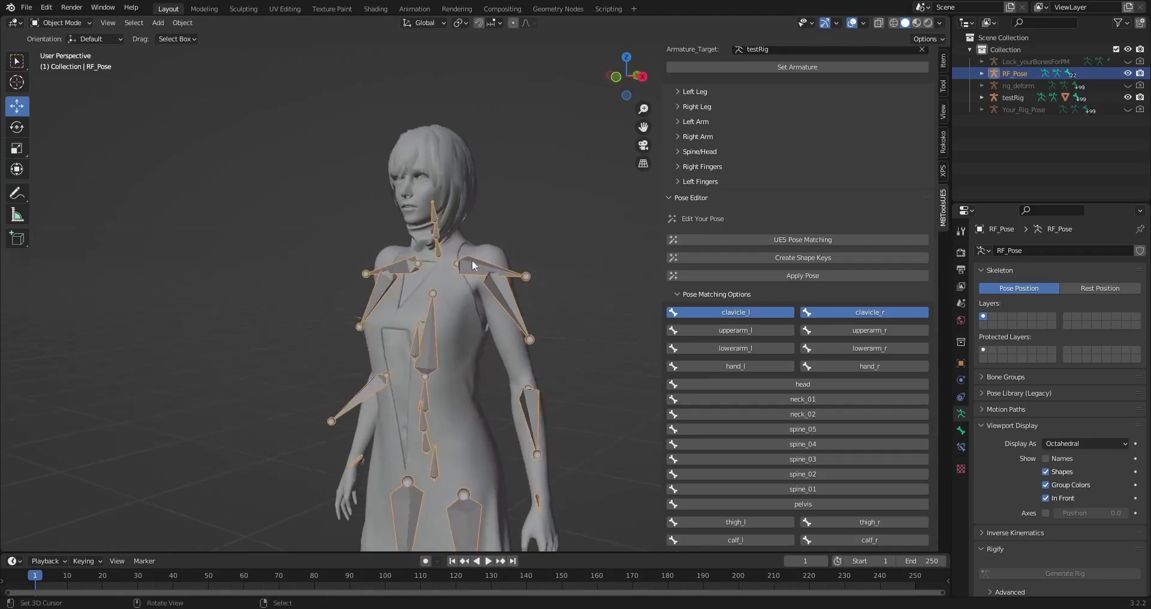
middle_click_drag(468, 272, 514, 253)
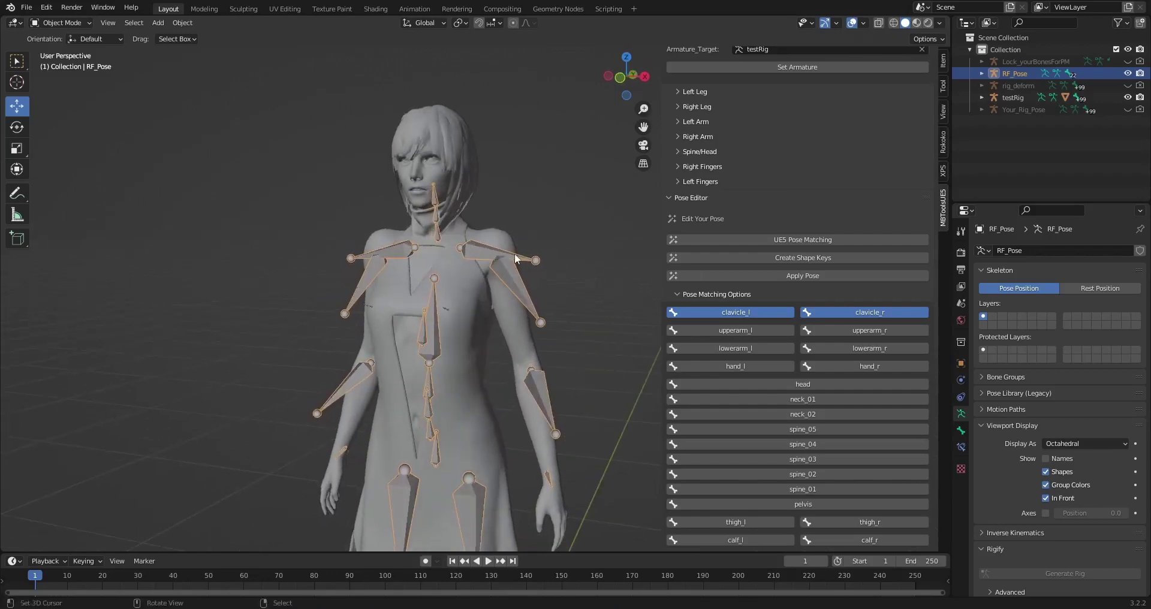
Step: Put RF_Pose in Pose Mode and ready its clavicle_l bone for rotation with the Rotate tool
key("ctrl+Tab")
left_click(488, 254)
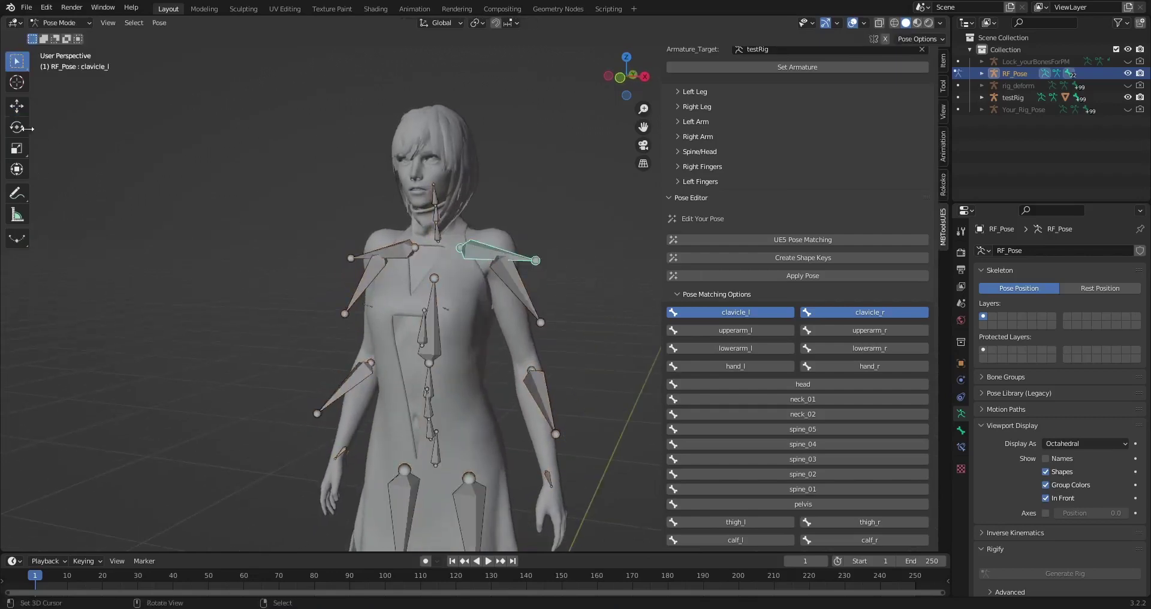
left_click(24, 127)
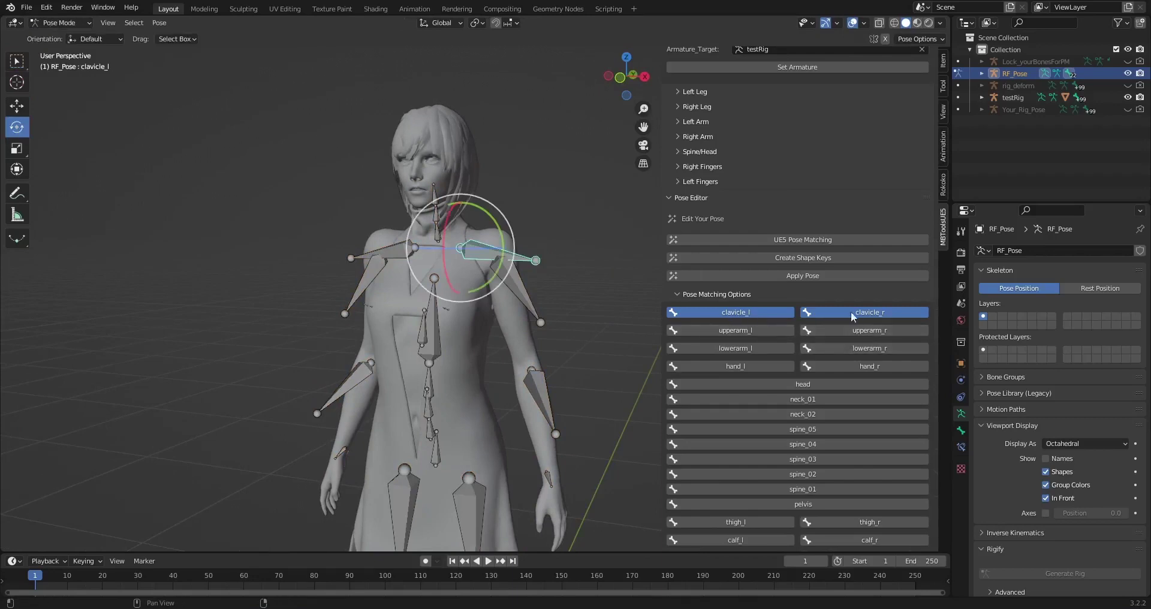
Step: Try rotating RF_Pose's left upper arm and left forearm bones, undoing each rotation
middle_click_drag(516, 308, 531, 309)
right_click(534, 311)
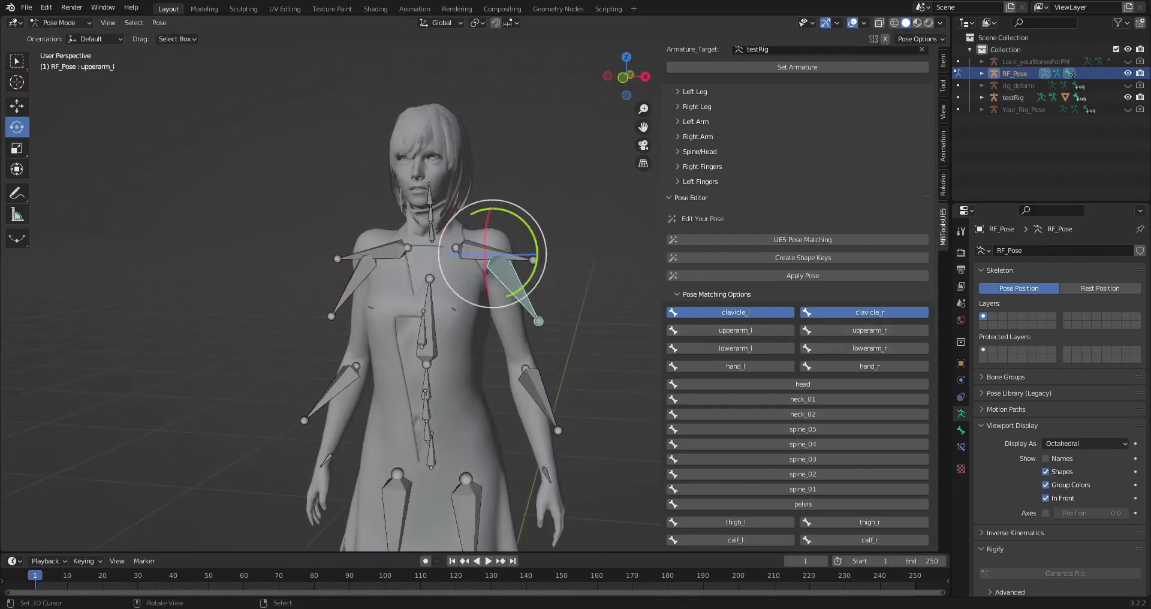
mouse_move(535, 242)
left_mouse_down()
mouse_move(522, 235)
mouse_move(521, 264)
mouse_move(528, 256)
left_mouse_up()
key("ctrl+z")
right_click(540, 376)
left_click_drag(554, 333, 563, 342)
key("ctrl+z")
Step: Enable X-axis mirroring and rotate the clavicle_l bone about 17° downward, then fine-tune its rotation from another angle
middle_click_drag(434, 321, 434, 287)
left_click(480, 268)
scroll(435, 286, "up", 1)
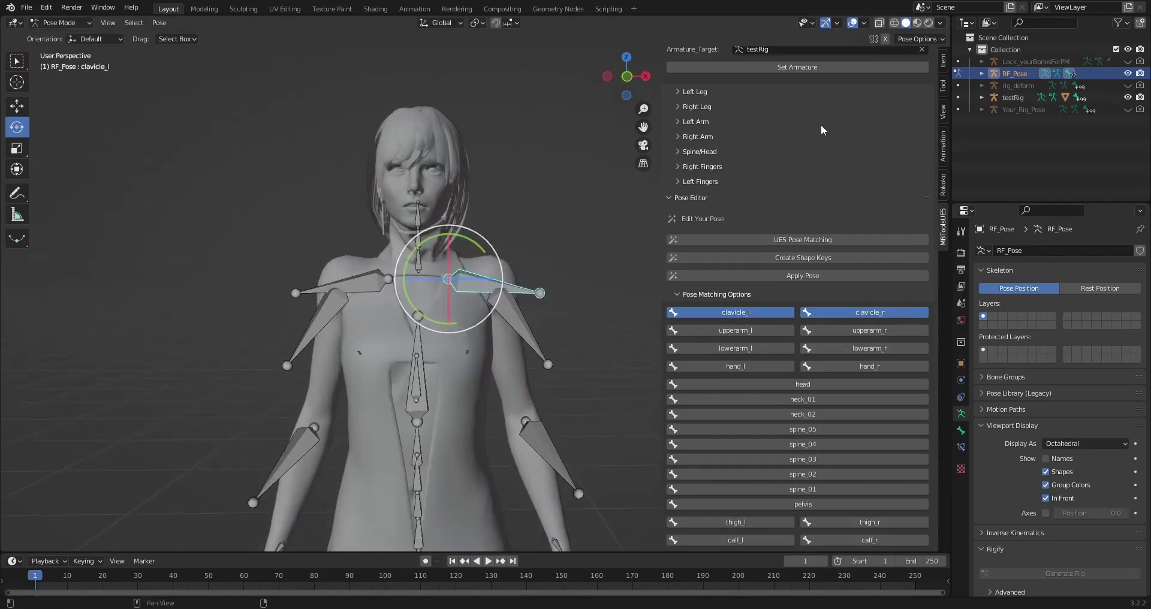
left_click(884, 41)
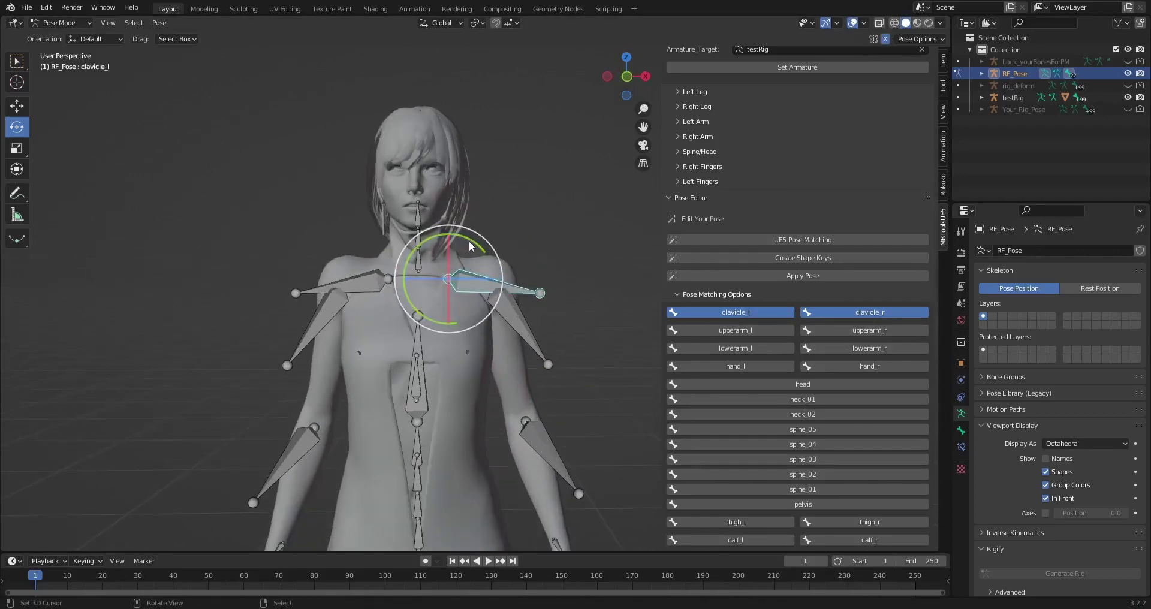
left_click_drag(471, 240, 485, 245)
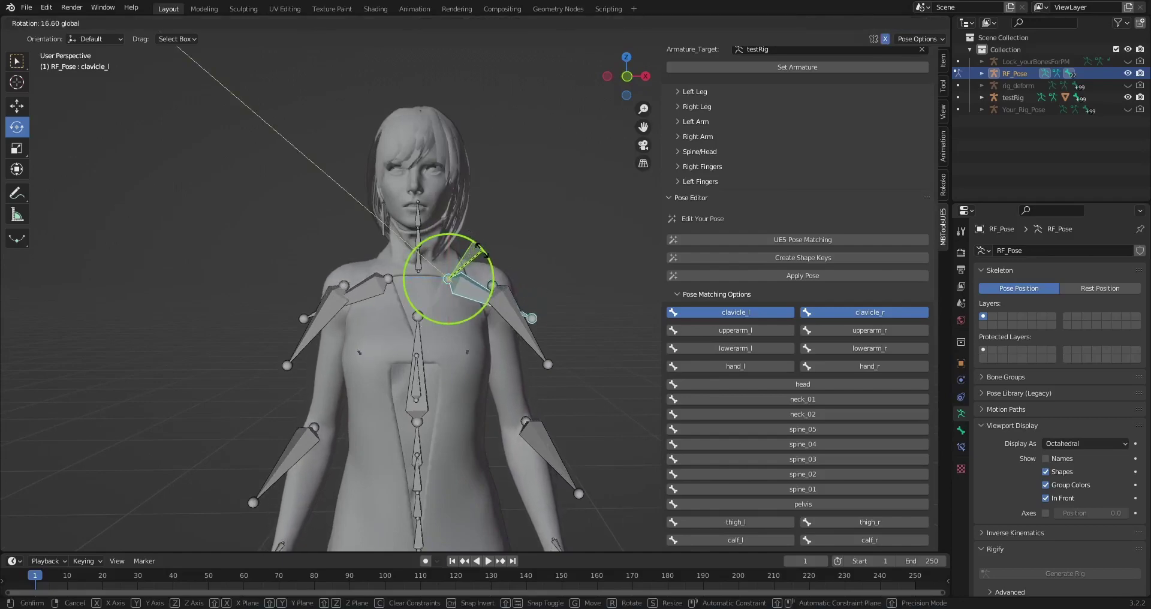
middle_click_drag(485, 246, 358, 249)
left_click_drag(521, 246, 516, 247)
middle_click_drag(405, 244, 379, 216)
Step: Return RF_Pose to Object Mode and apply the adjusted clavicle pose to the character with Apply Pose
key("ctrl+Tab")
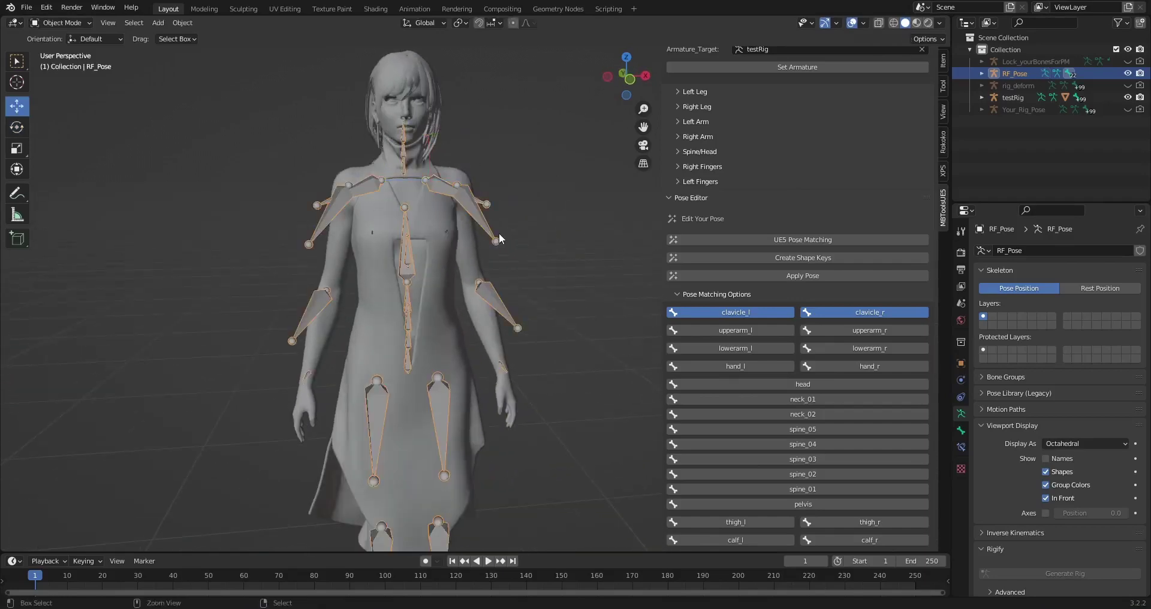
left_click(823, 277)
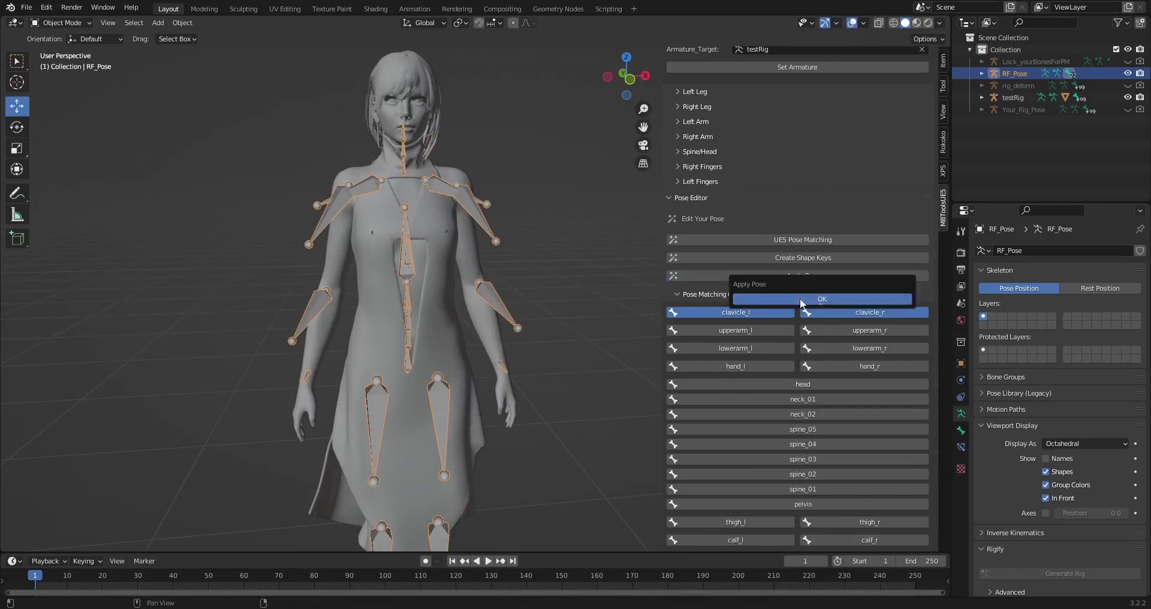
scroll(495, 265, "down", 4)
middle_click_drag(502, 246, 493, 193)
middle_click_drag(485, 233, 519, 180)
Step: Collapse the Pose Editor section and create the UE5 rig from the reposed testRig
left_click(676, 200)
left_click(788, 172)
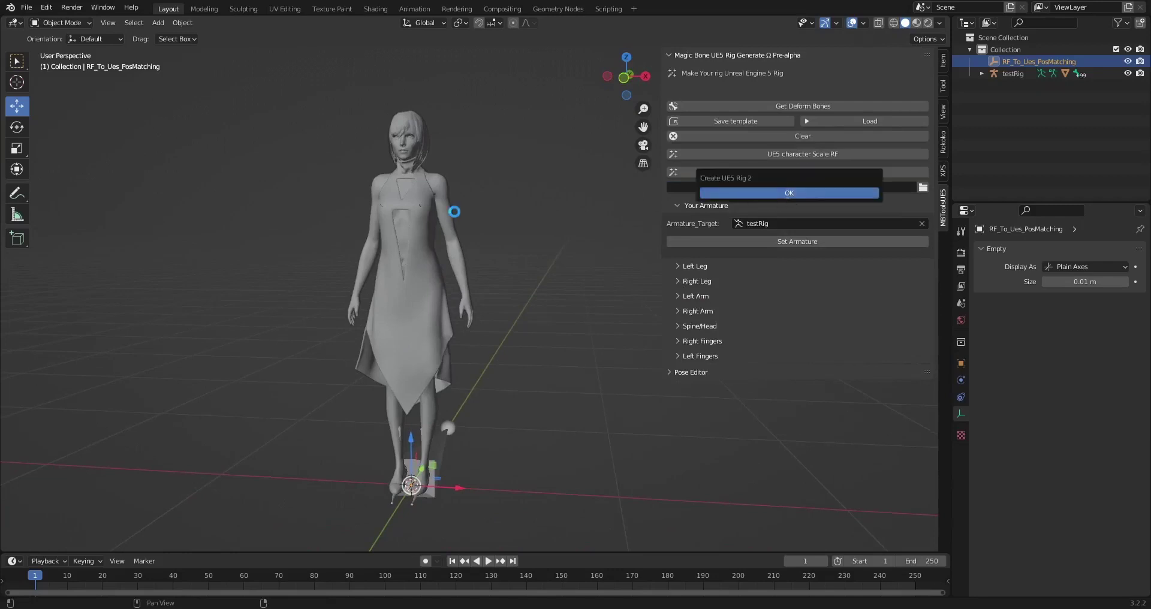
middle_click_drag(454, 211, 501, 167)
scroll(542, 113, "up", 3)
Step: Select the whole rigged character and export it as FBX, overwriting test.fbx on the Desktop with Selected Objects enabled
left_click_drag(536, 81, 286, 512)
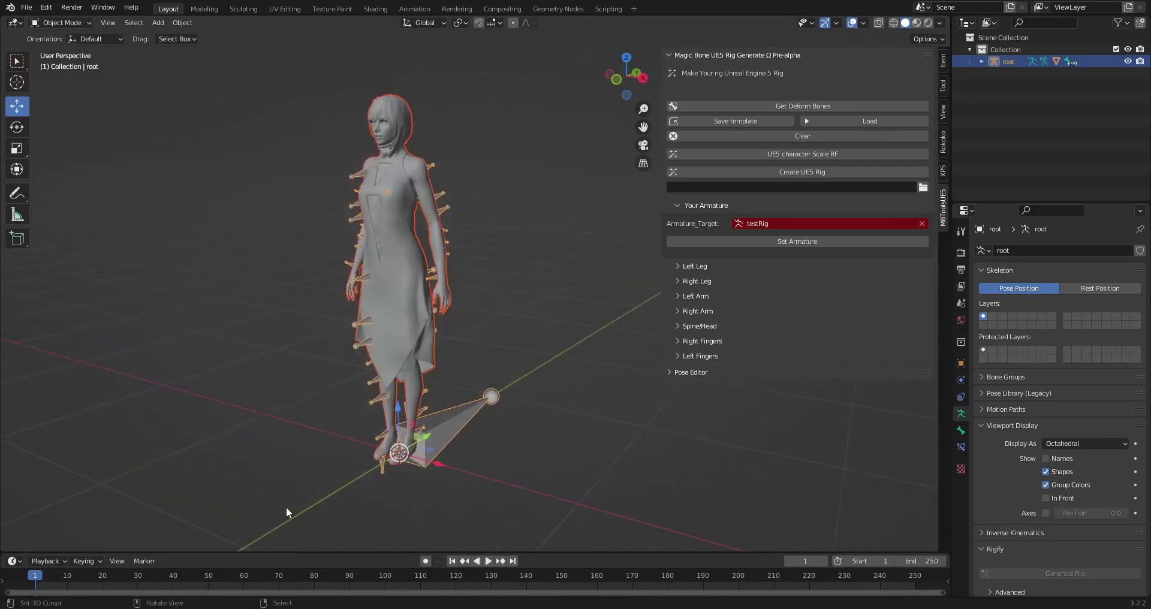
left_click(26, 7)
mouse_move(72, 181)
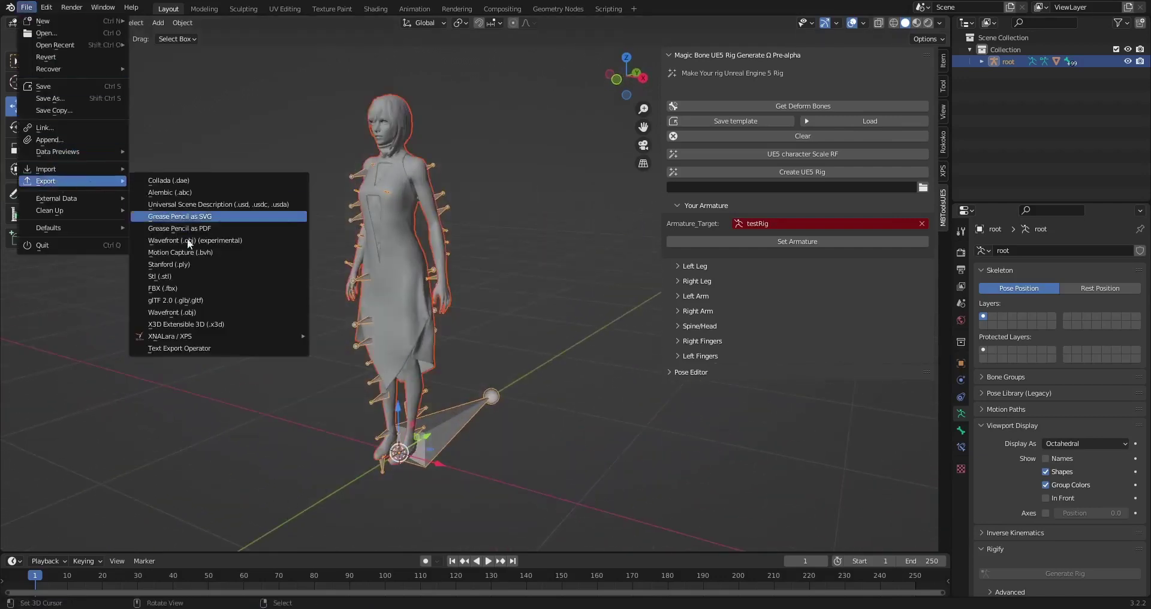
left_click(174, 289)
left_click(521, 447)
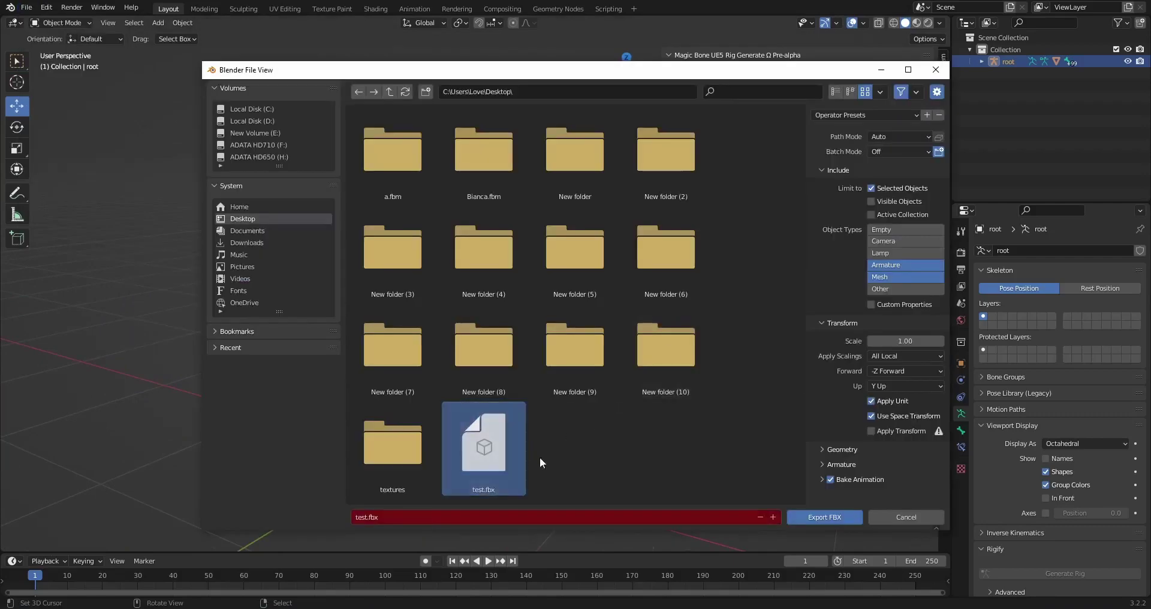
left_click(807, 515)
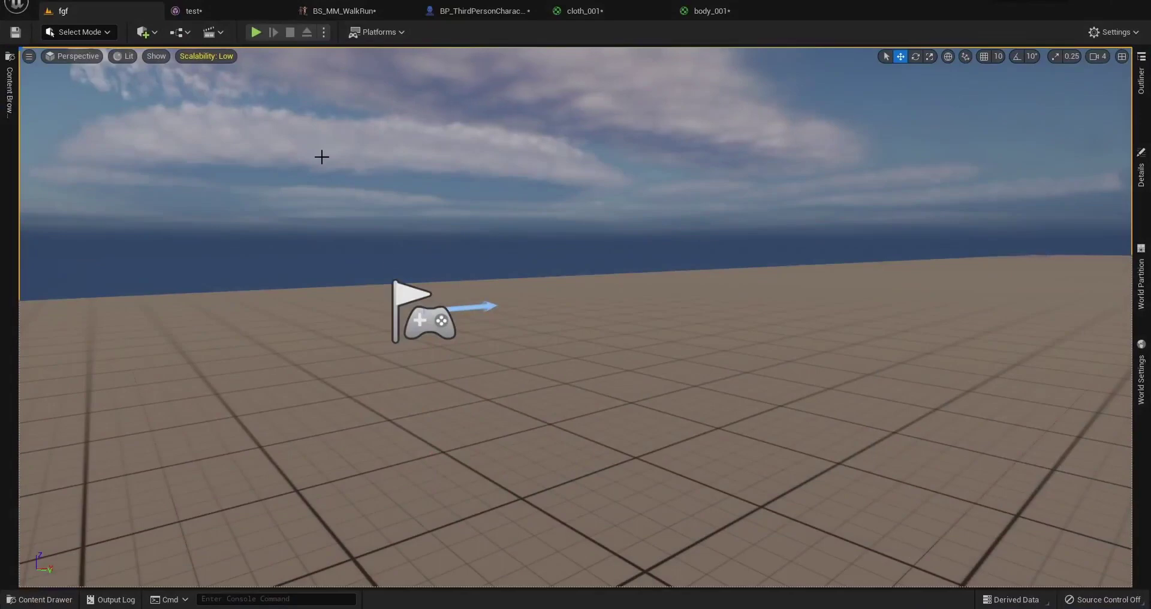
Step: Switch to Unreal Engine and play the level to check the re-exported character in motion
left_click(256, 34)
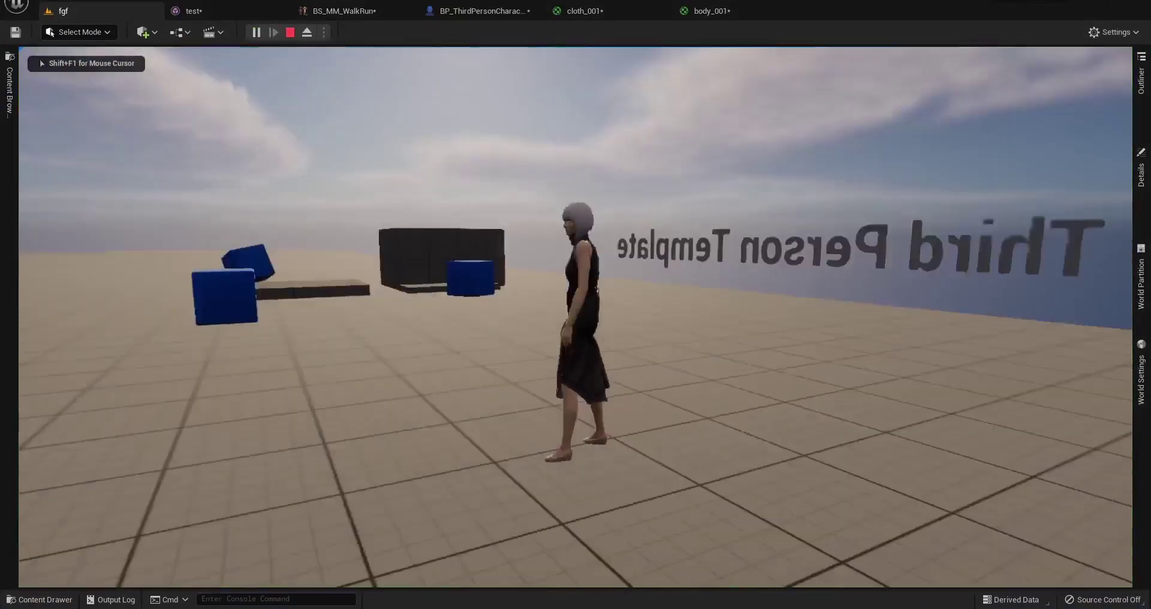
Step: Walk the character around to inspect her shoulders and pose from the front, and end the play session
key("s")
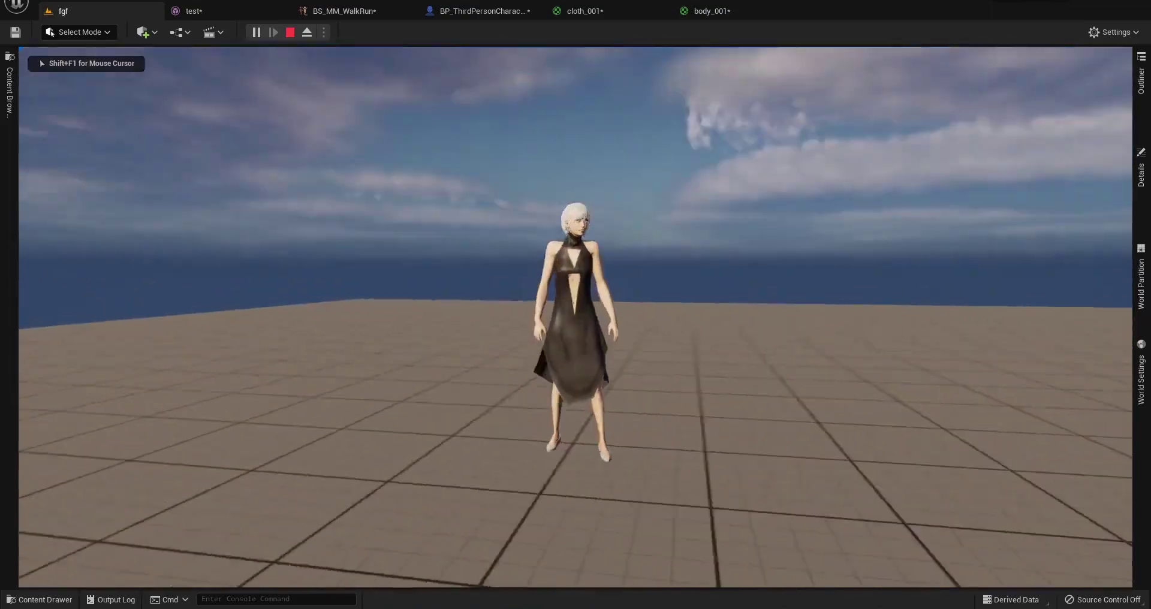
key("w")
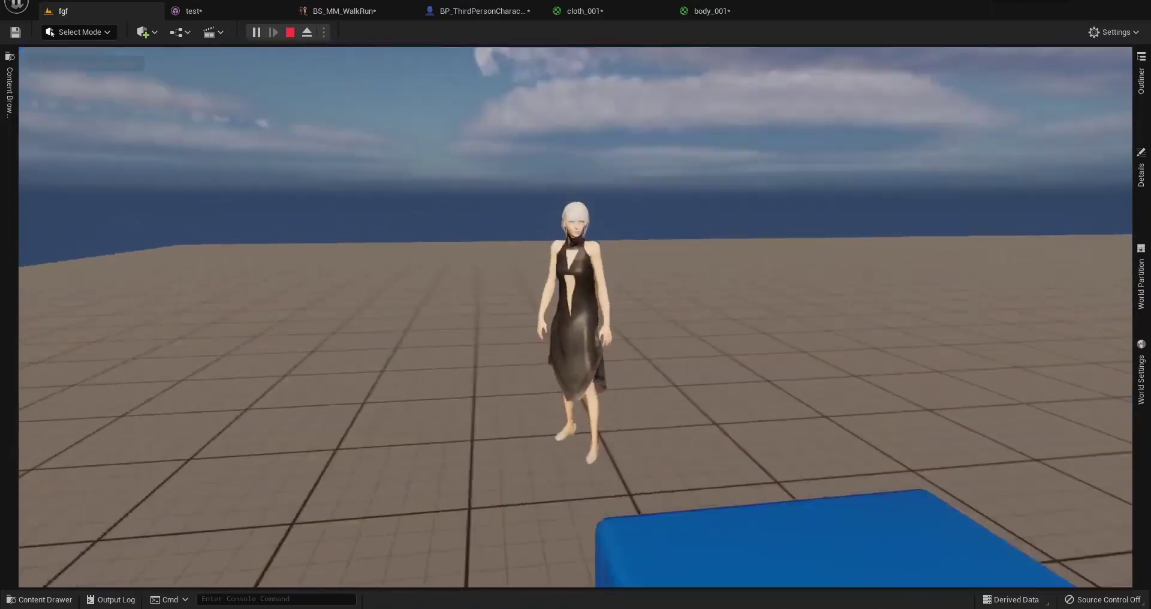
key("Escape")
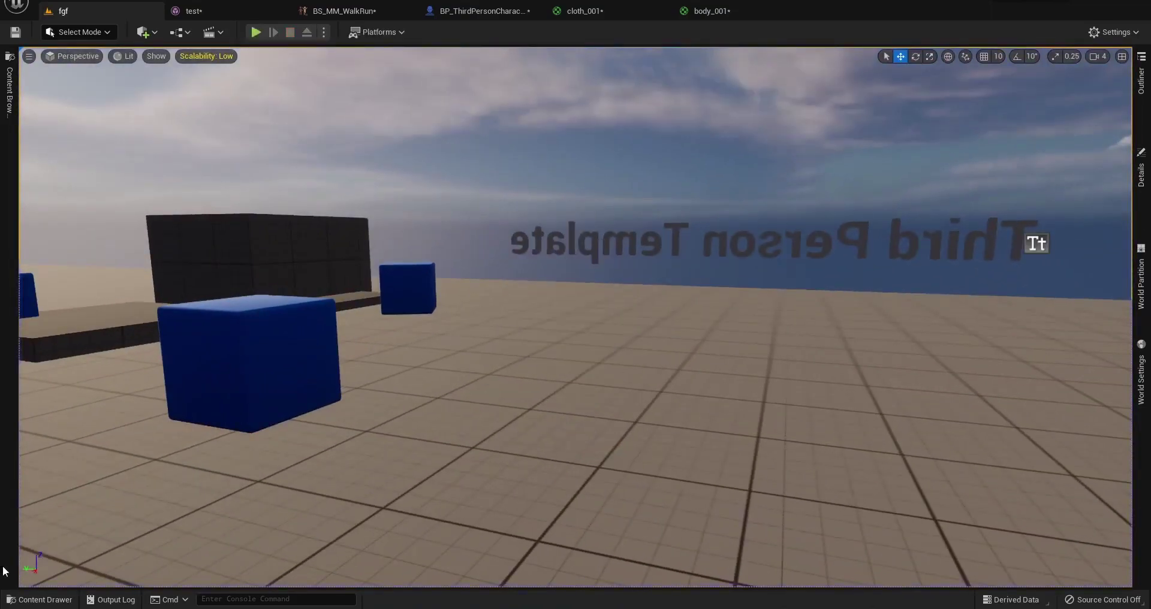
Step: Open the test skeletal mesh from the ThirdPerson Blueprints folder and reimport its base mesh from the updated test.fbx
left_click(39, 599)
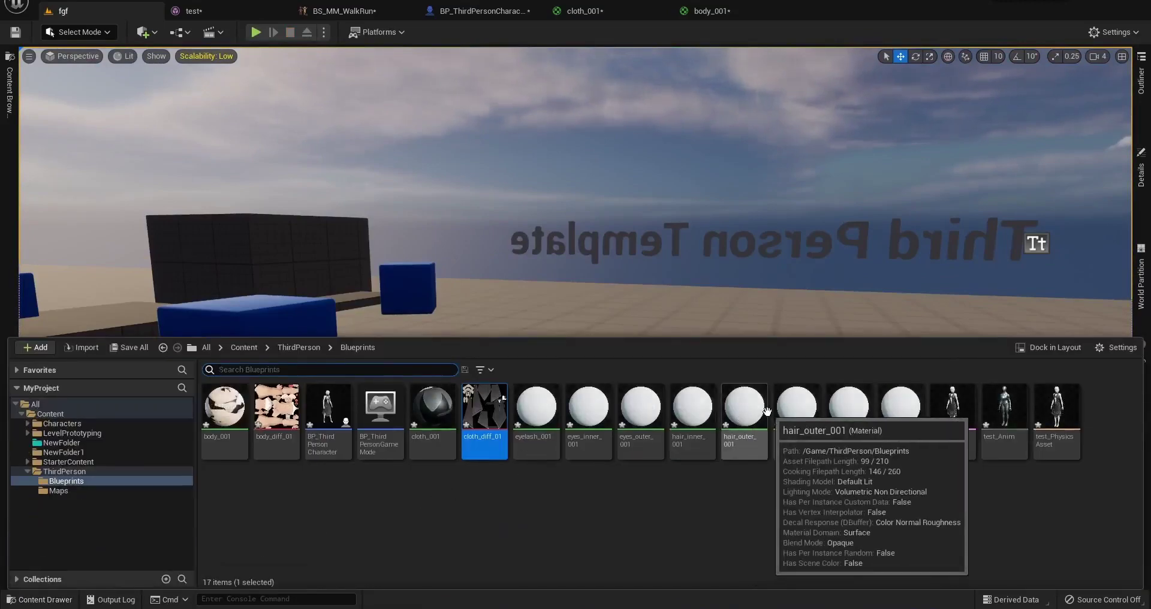
double_click(958, 420)
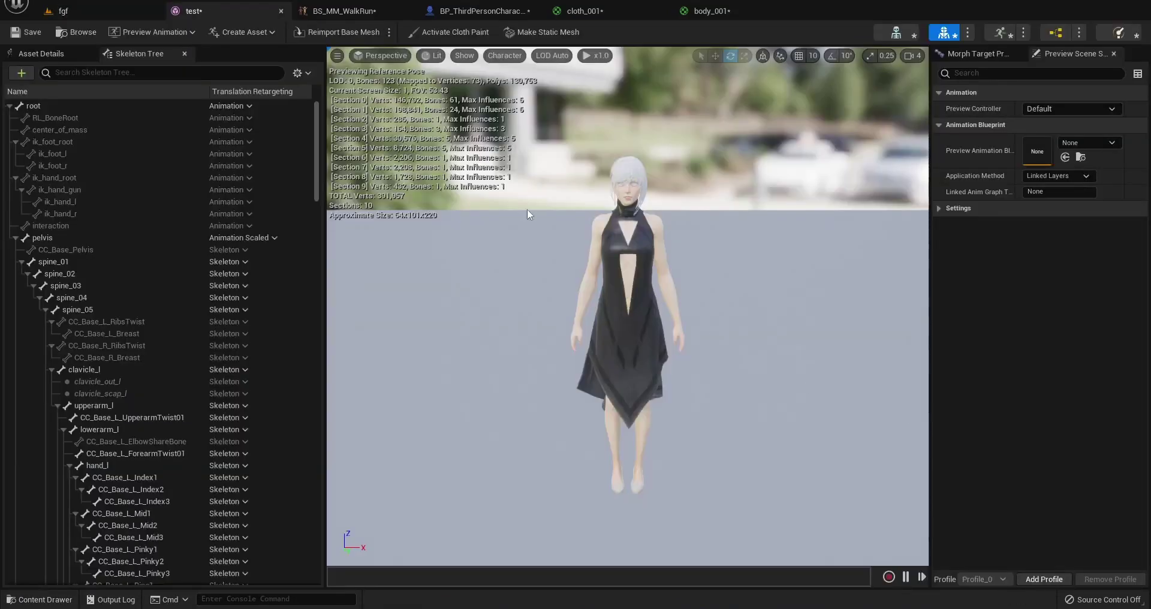
left_click(335, 33)
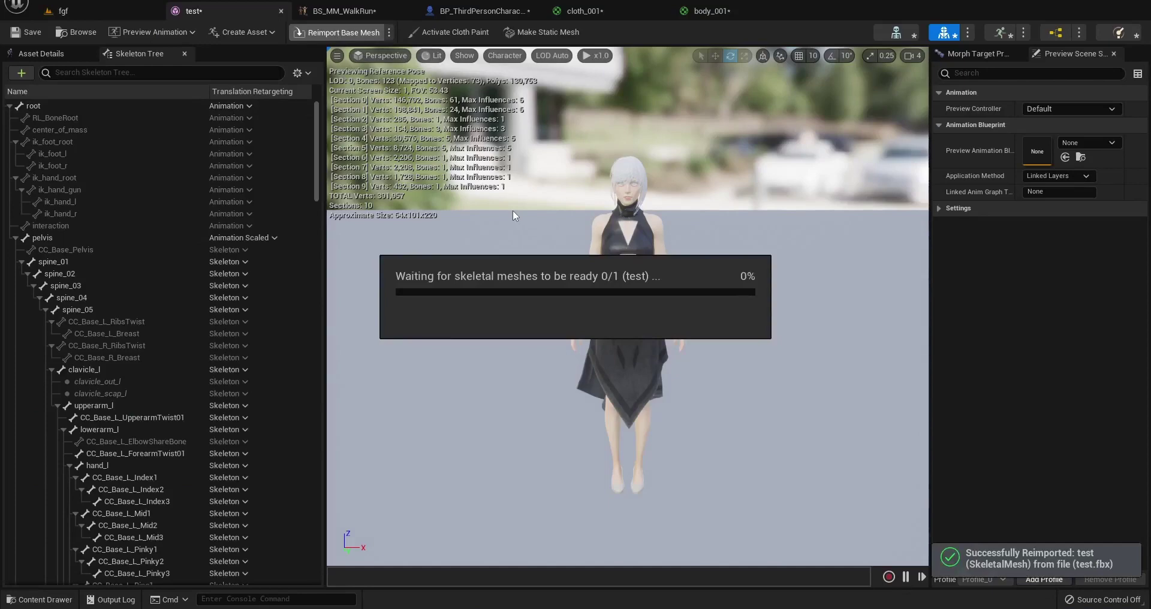
Step: Play the fgf level and run the reimported character around the blue cubes to check her corrected shoulders in motion
left_click(101, 9)
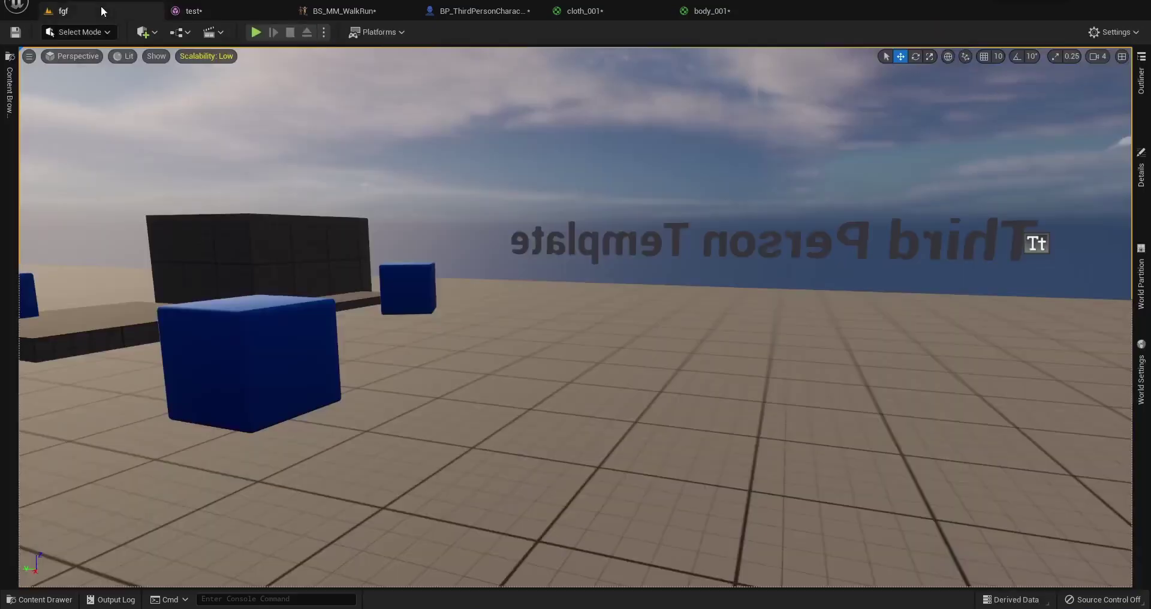
left_click(257, 32)
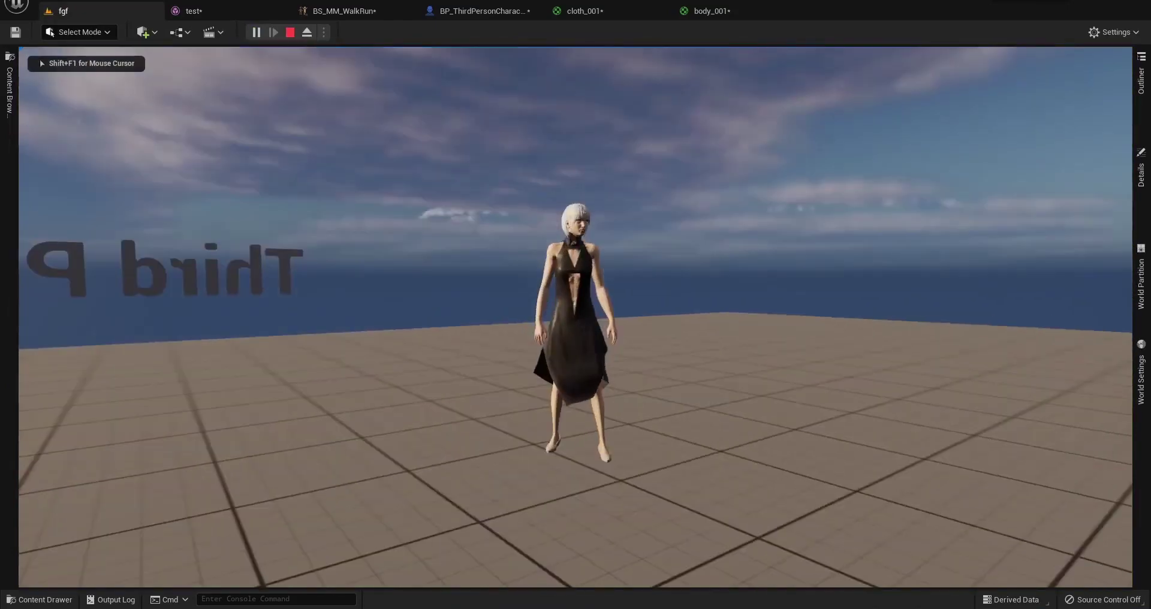
mouse_move(51, 33)
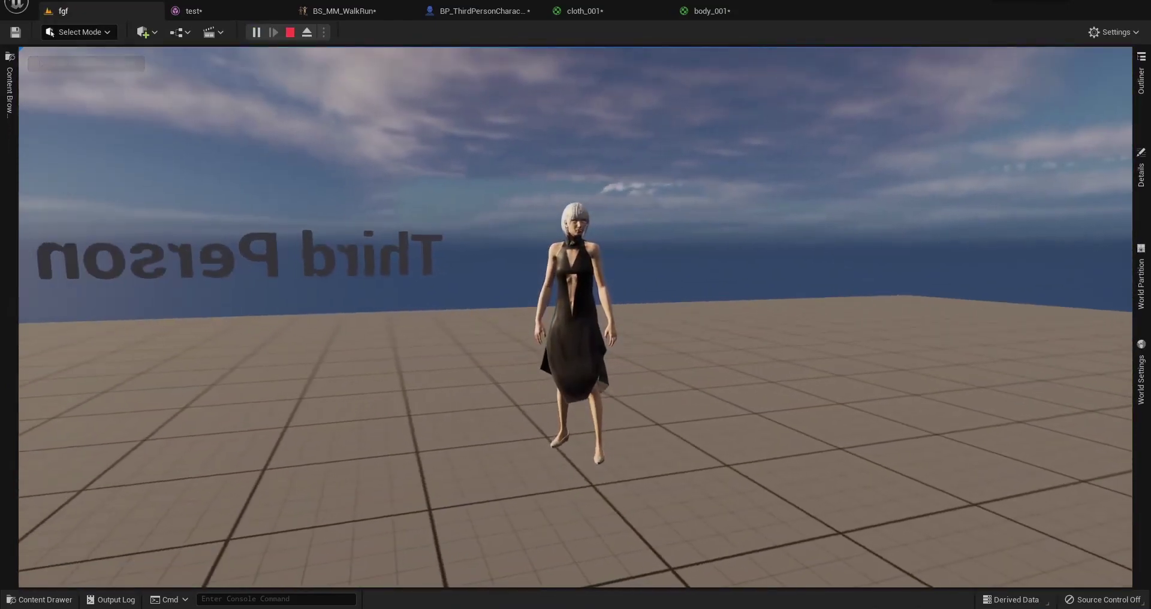
key("w")
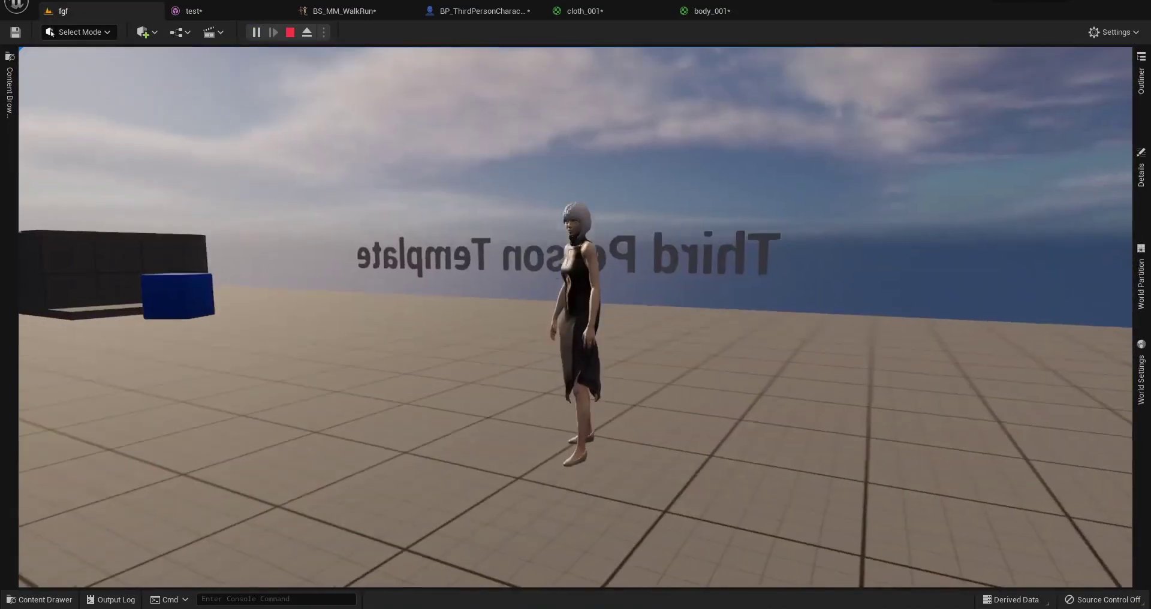
key("w")
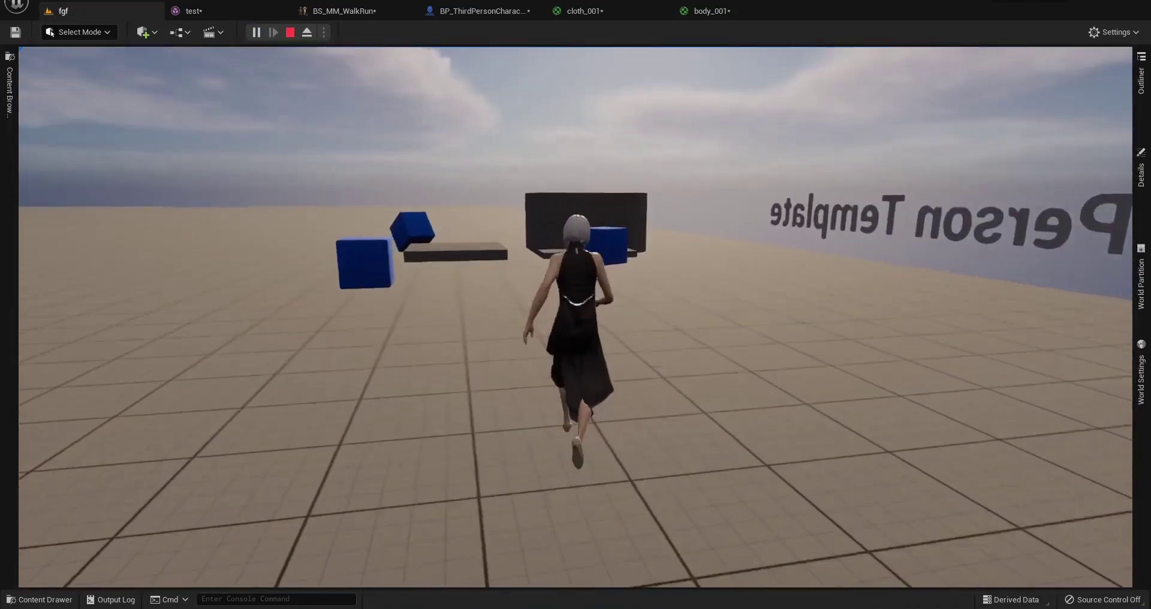
key("a")
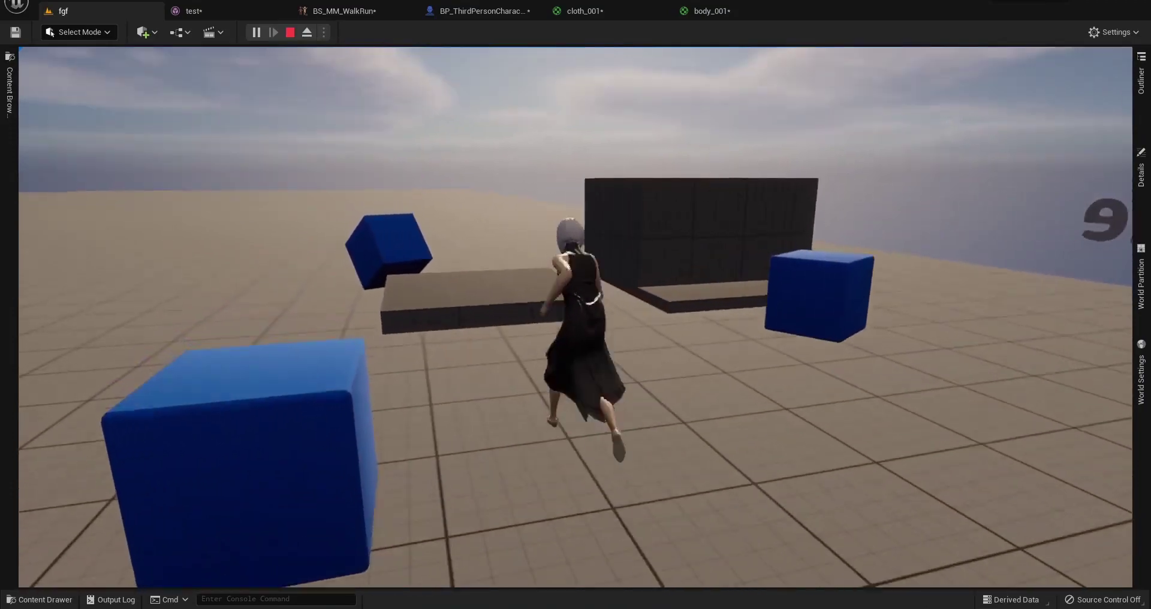
key("a")
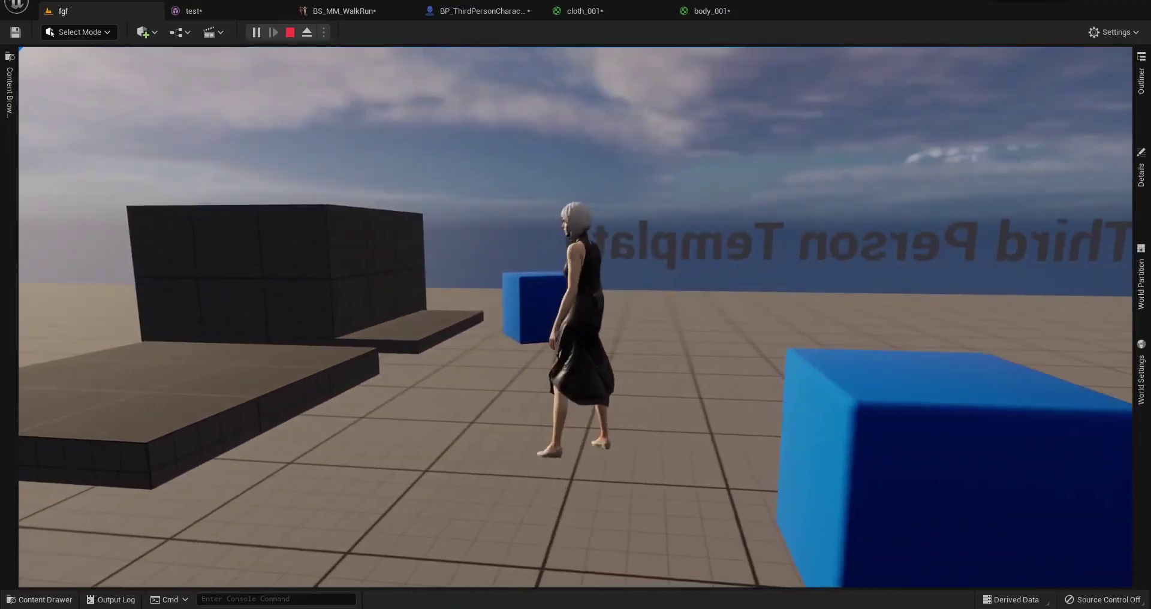
key("d")
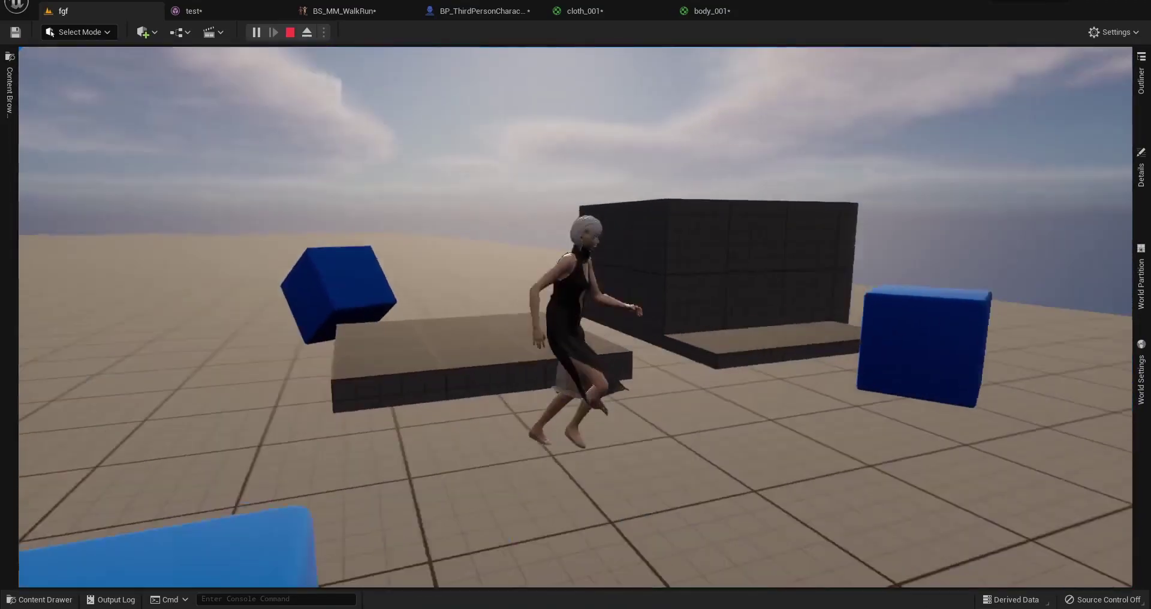